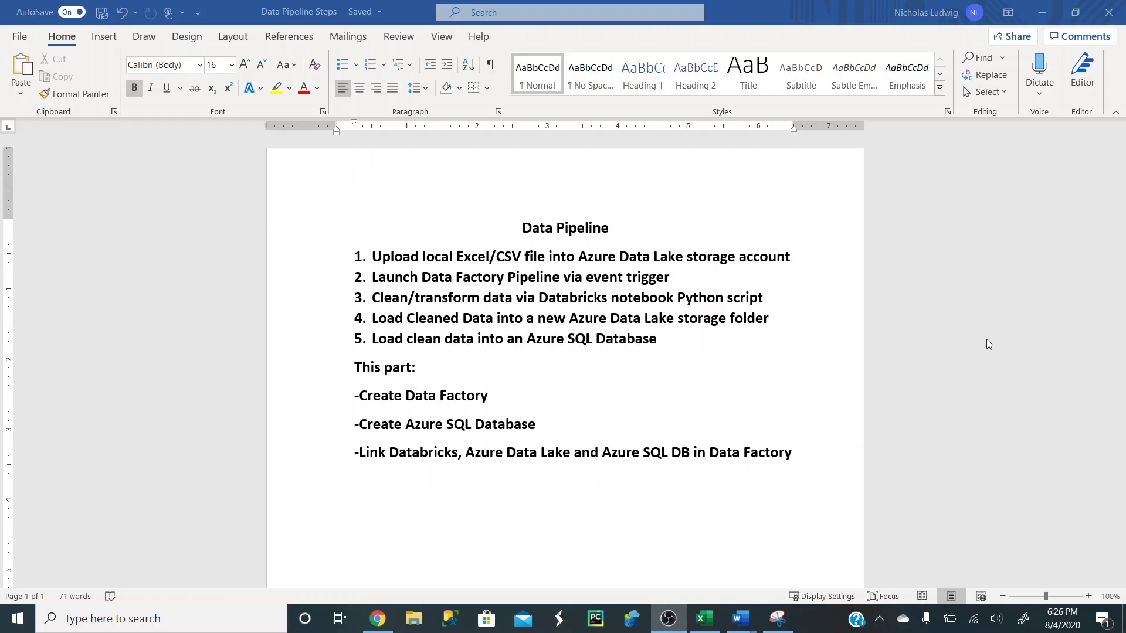
- Start creating a new Data Factory resource from the portal's Create a resource search
left_click(1044, 13)
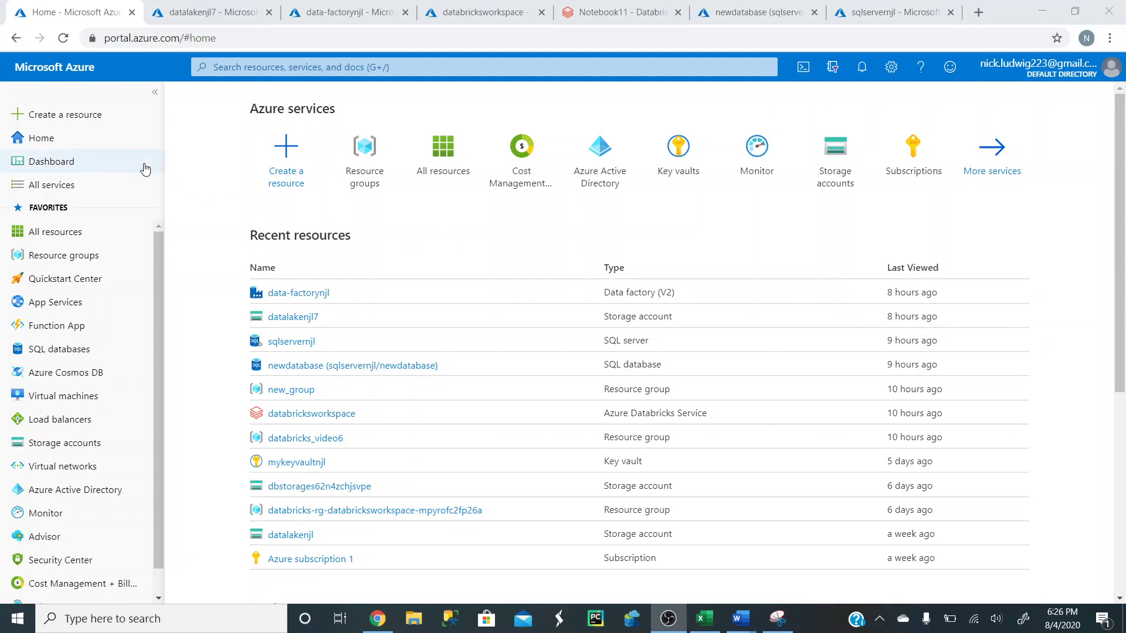
left_click(97, 118)
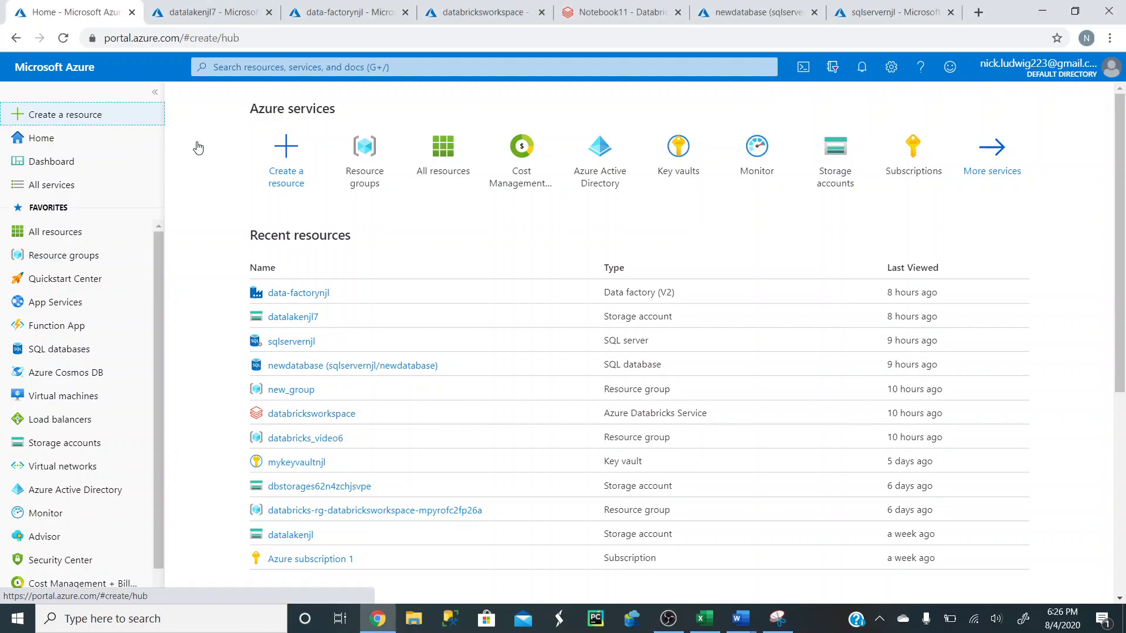
type("data fac")
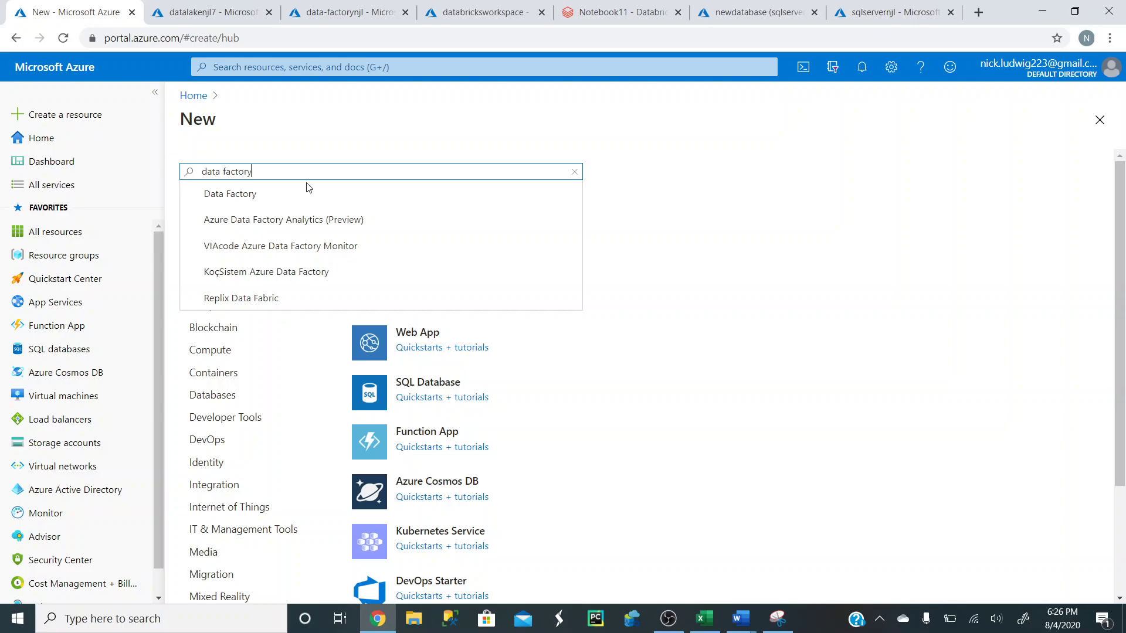
type("tory")
left_click(301, 195)
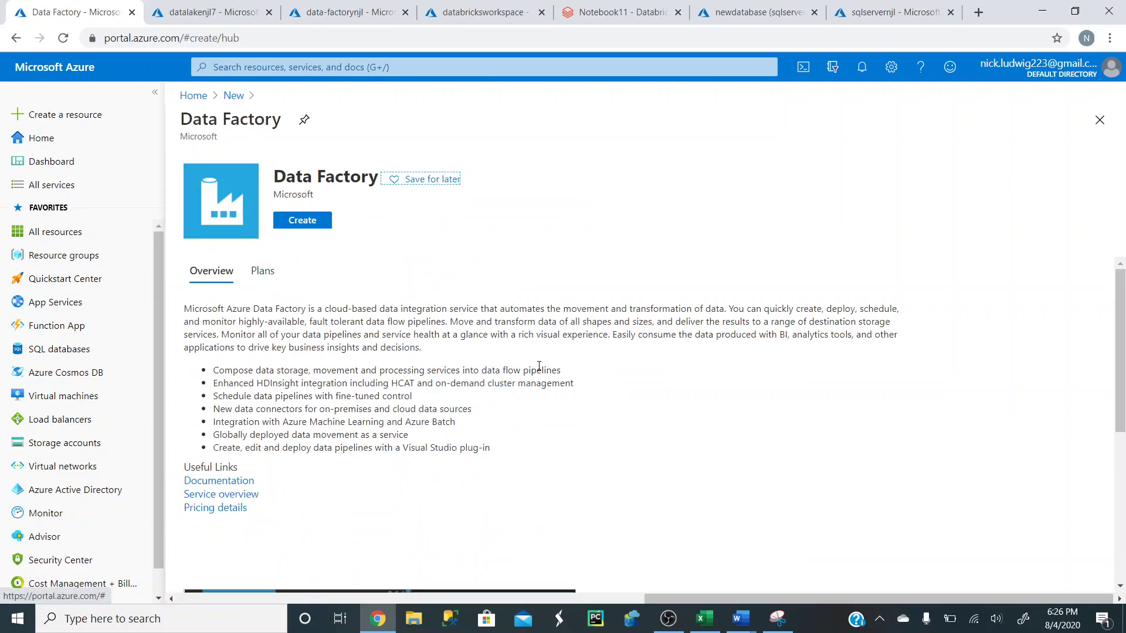
left_click(310, 225)
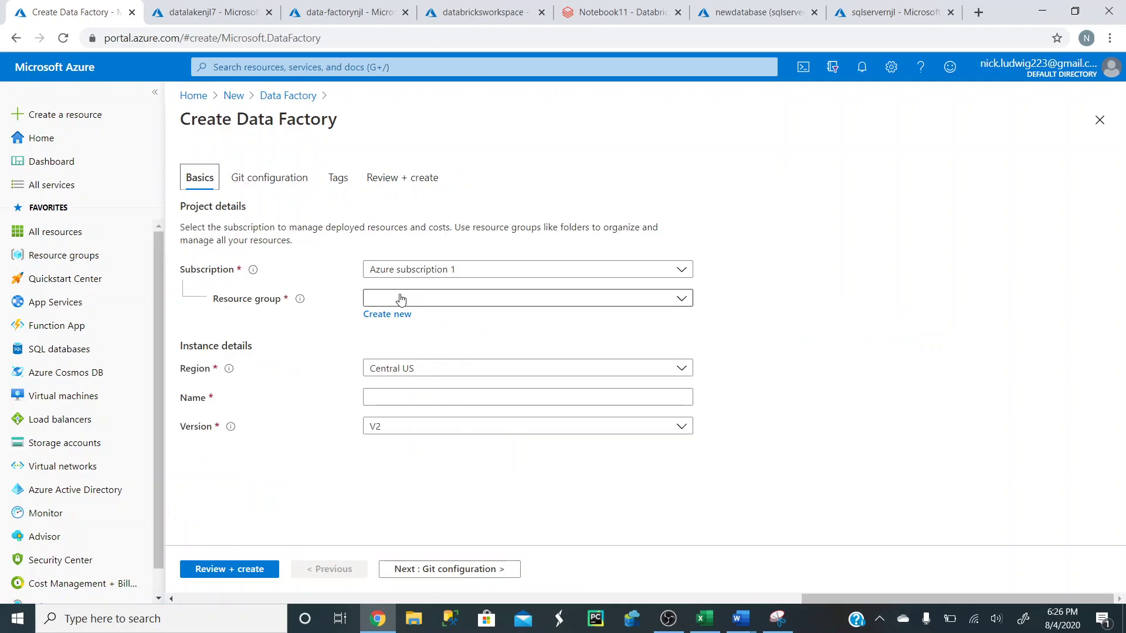
- Put the factory in databricks_video8, name it datafactorynjl333, and keep version V2
left_click(458, 303)
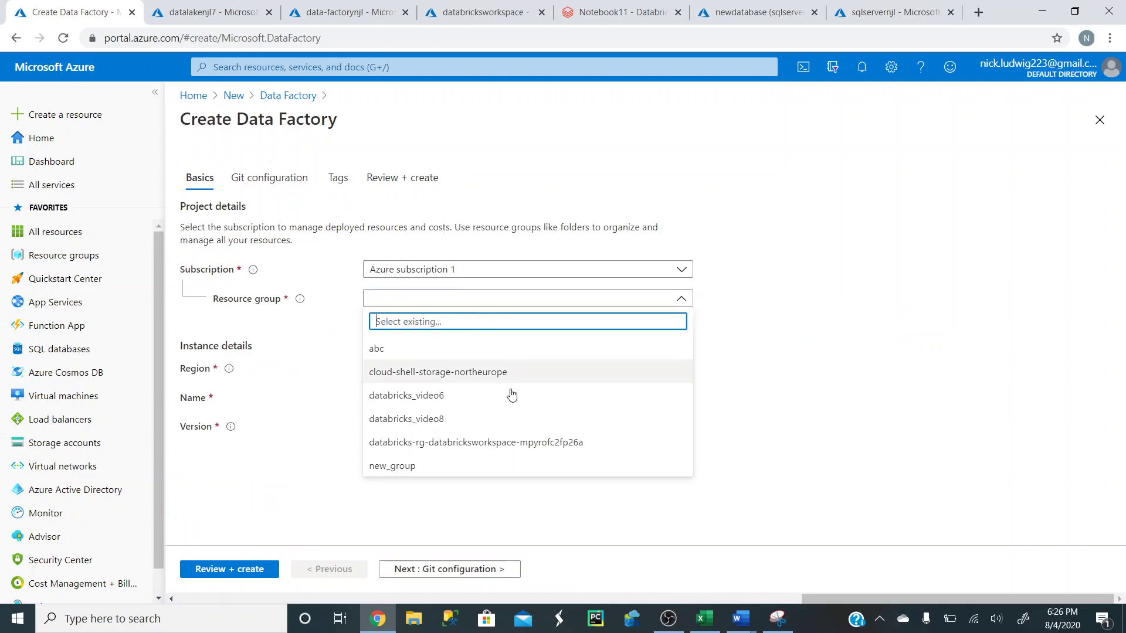
left_click(449, 418)
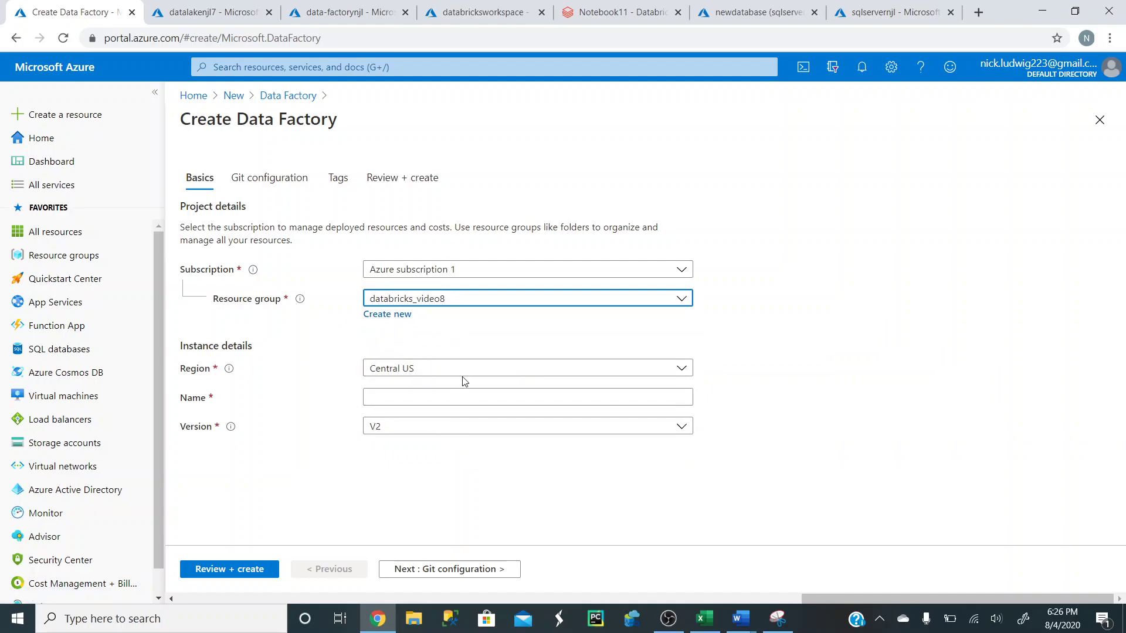
left_click(454, 399)
type("data")
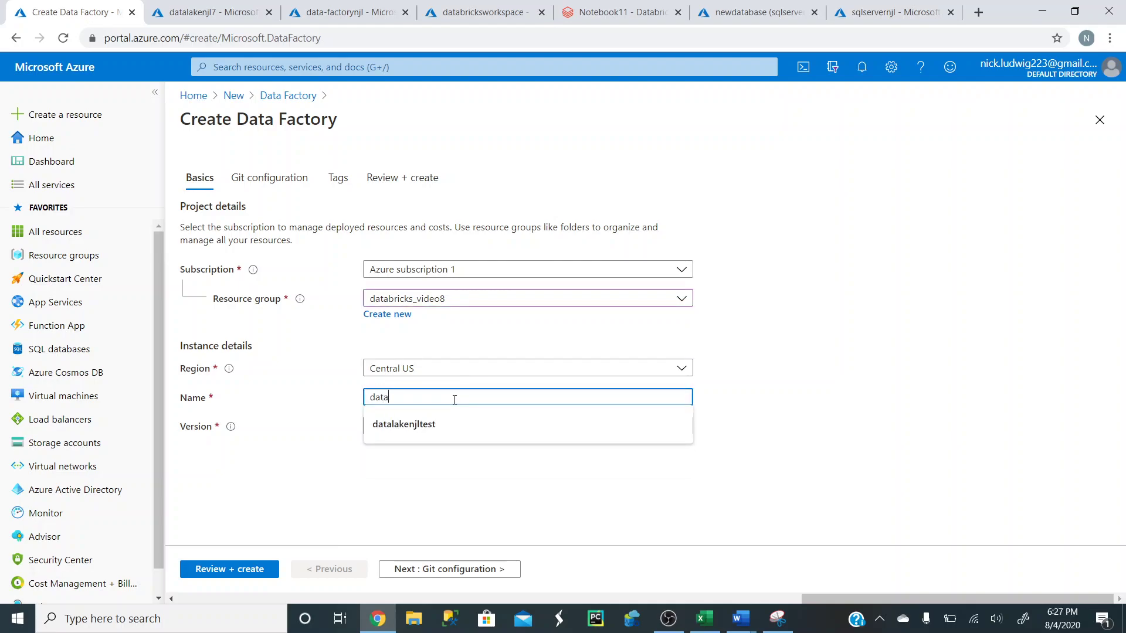
type("factorynjl333")
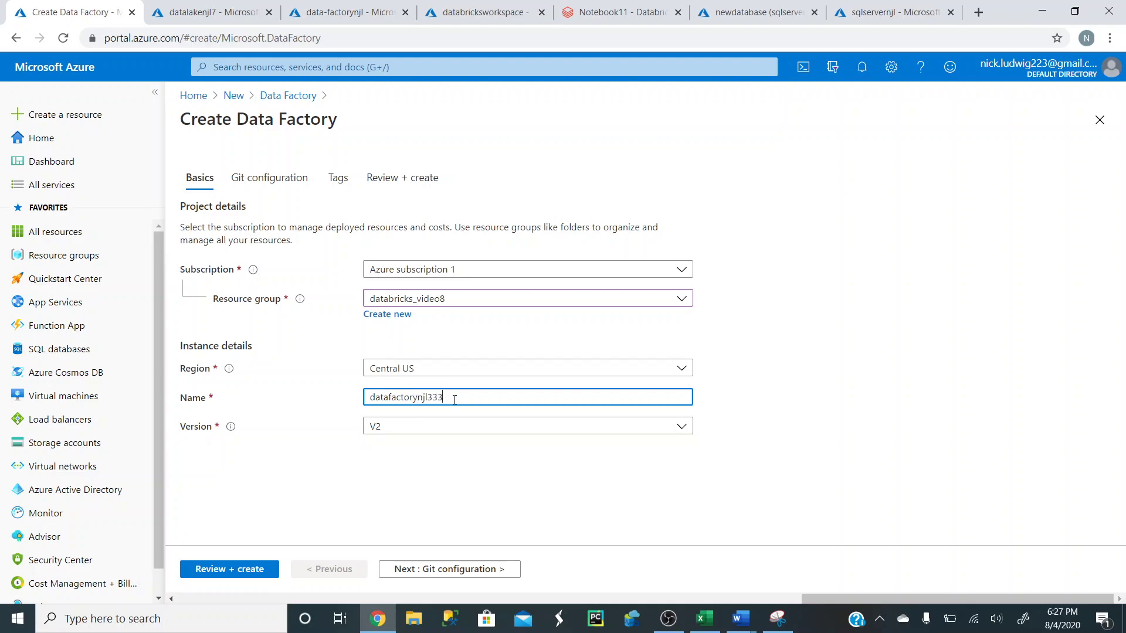
left_click(756, 421)
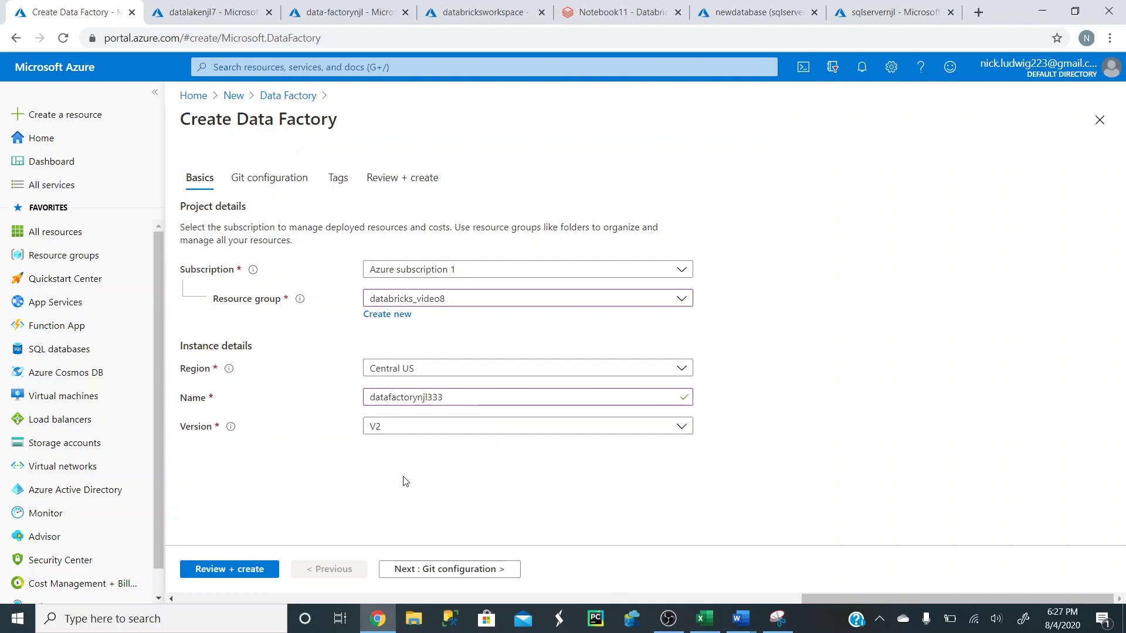
left_click(419, 429)
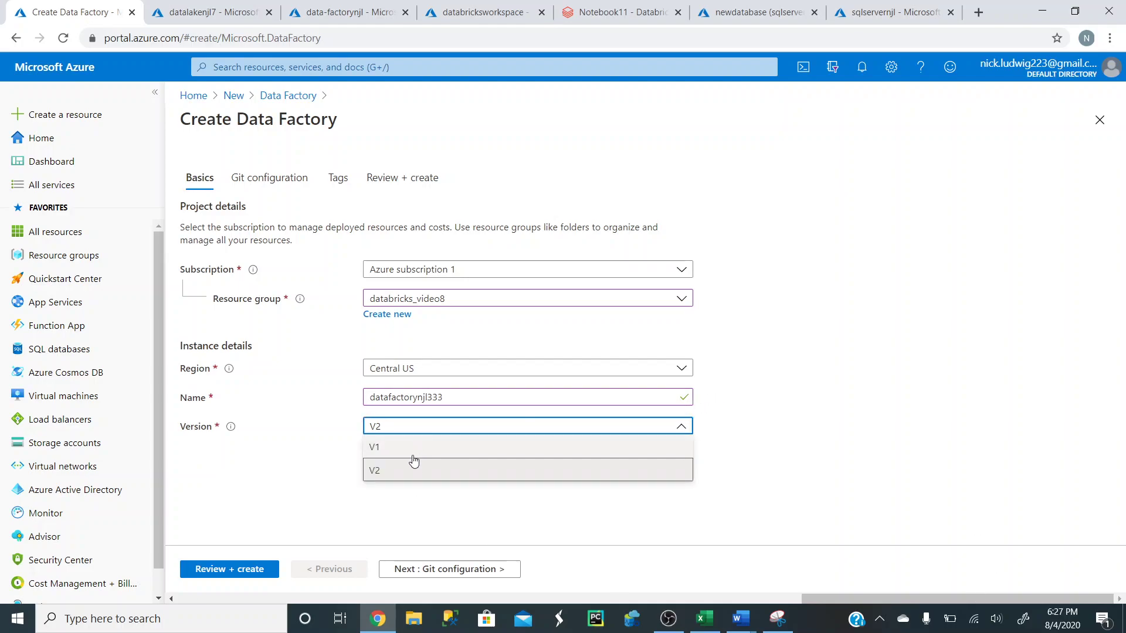
left_click(376, 477)
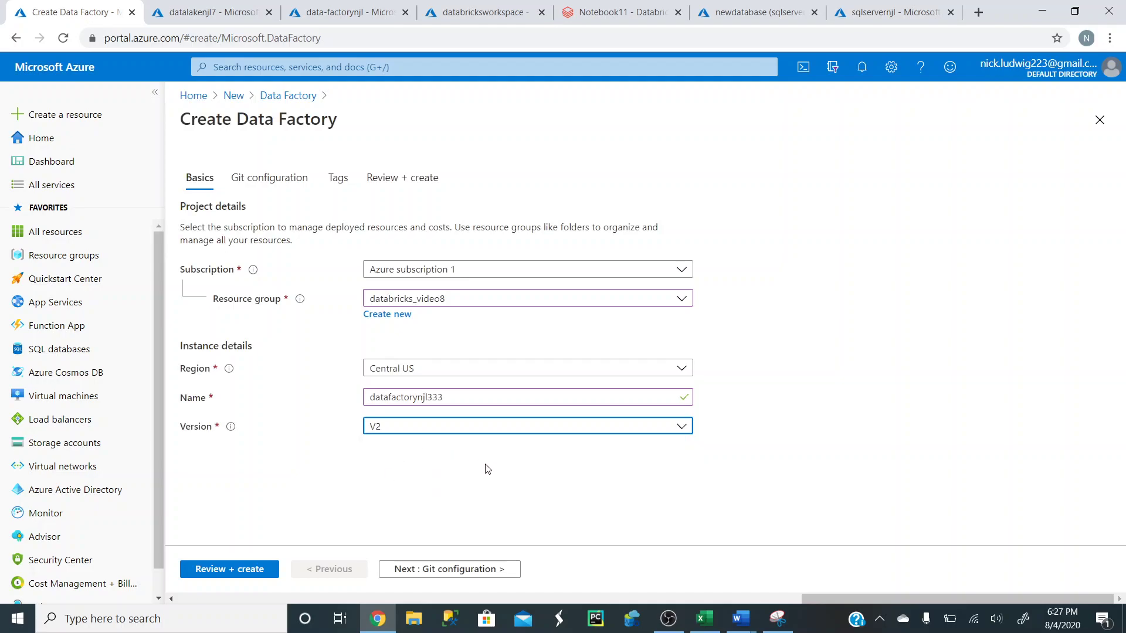
- Set the factory's Git configuration to configure Git later
left_click(271, 184)
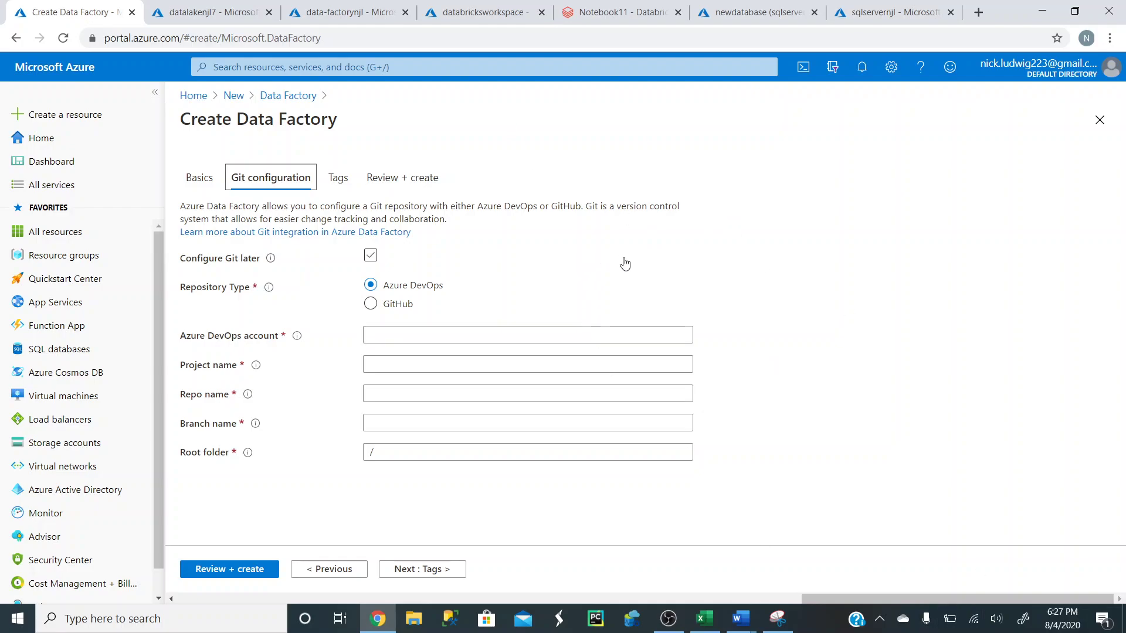
left_click(370, 258)
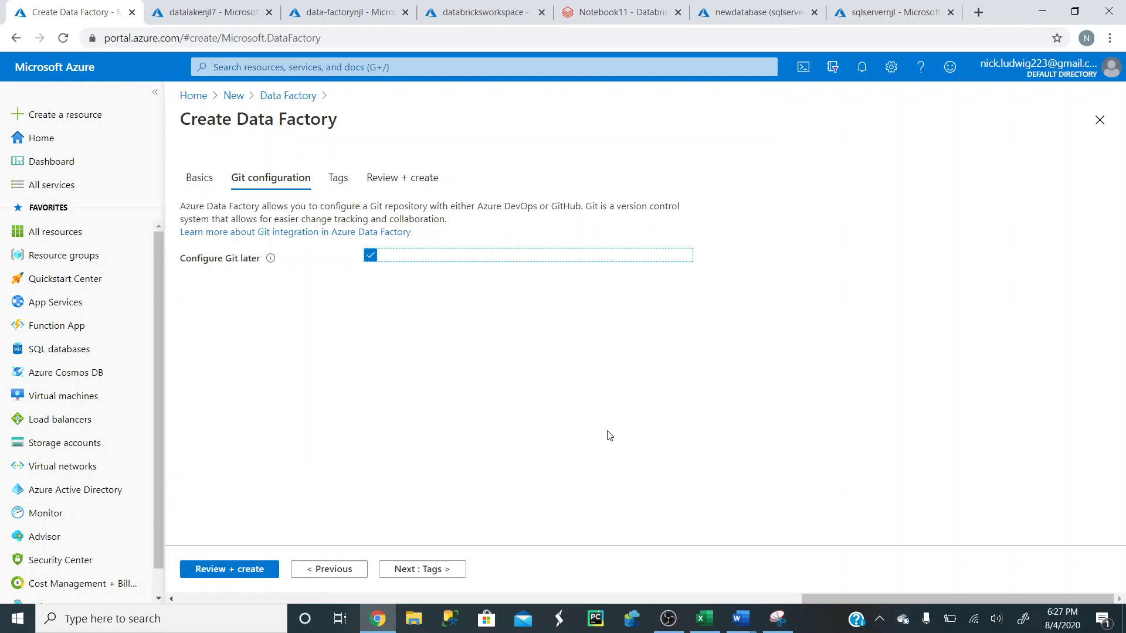
left_click(288, 68)
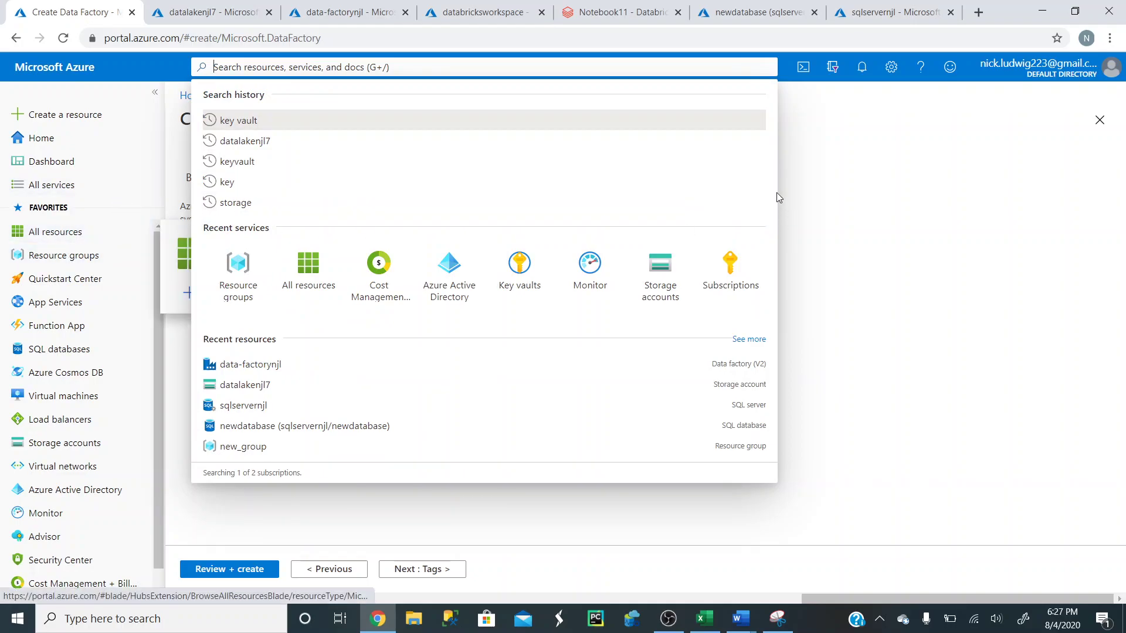
- Launch Author & Monitor from the existing data-factorynjl factory's overview
left_click(836, 176)
left_click(346, 15)
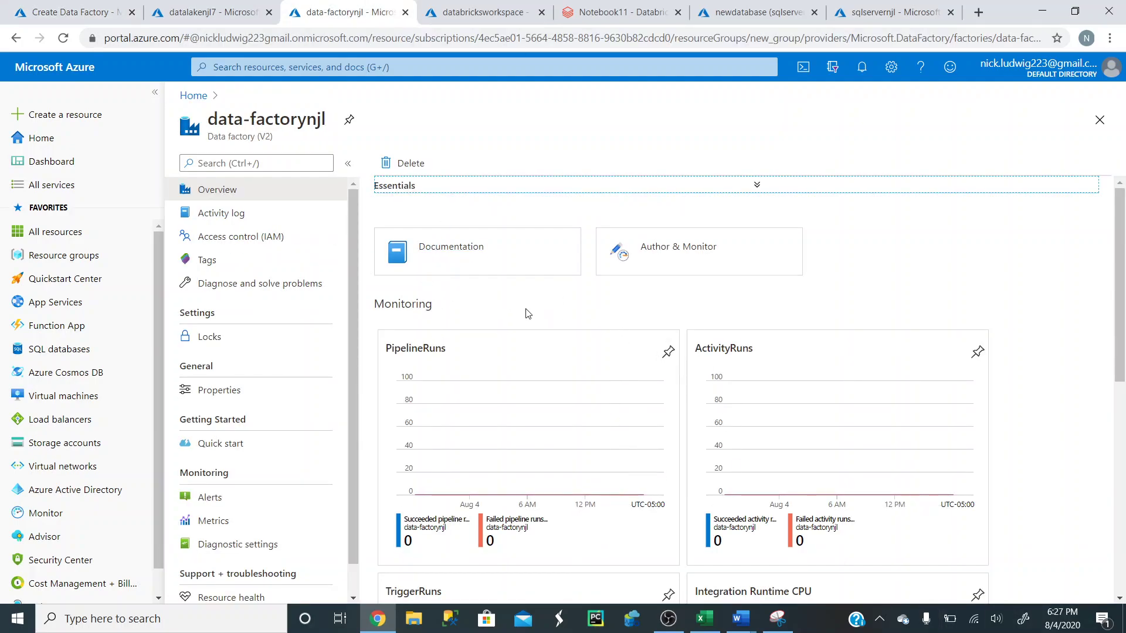
left_click(673, 252)
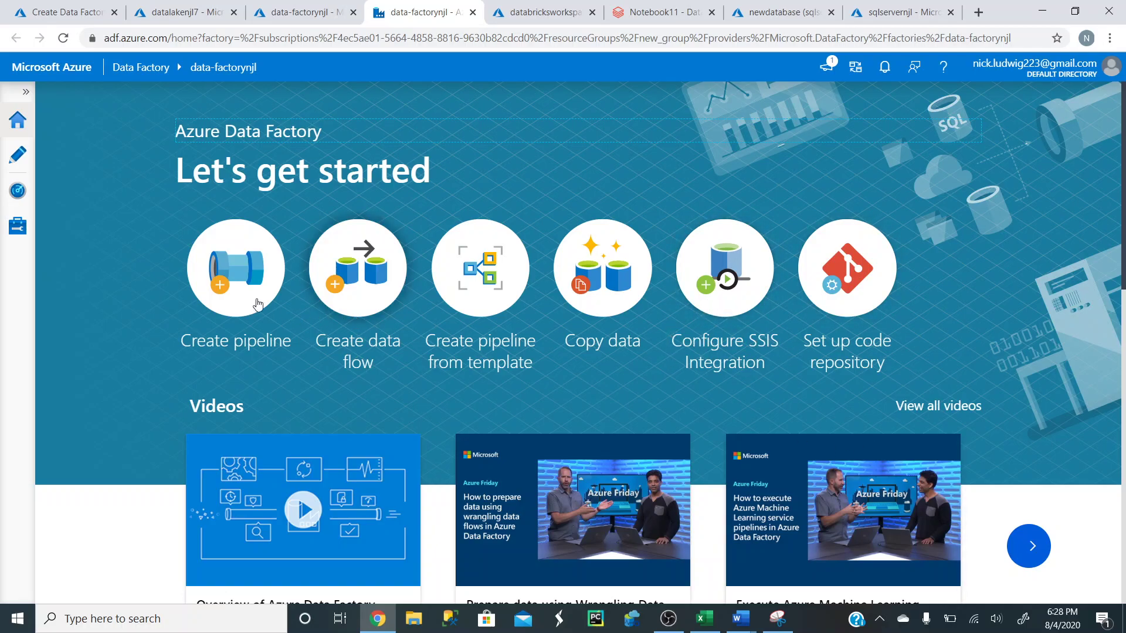
- Create a new pipeline and rename it 'new pipeline test'
left_click(228, 270)
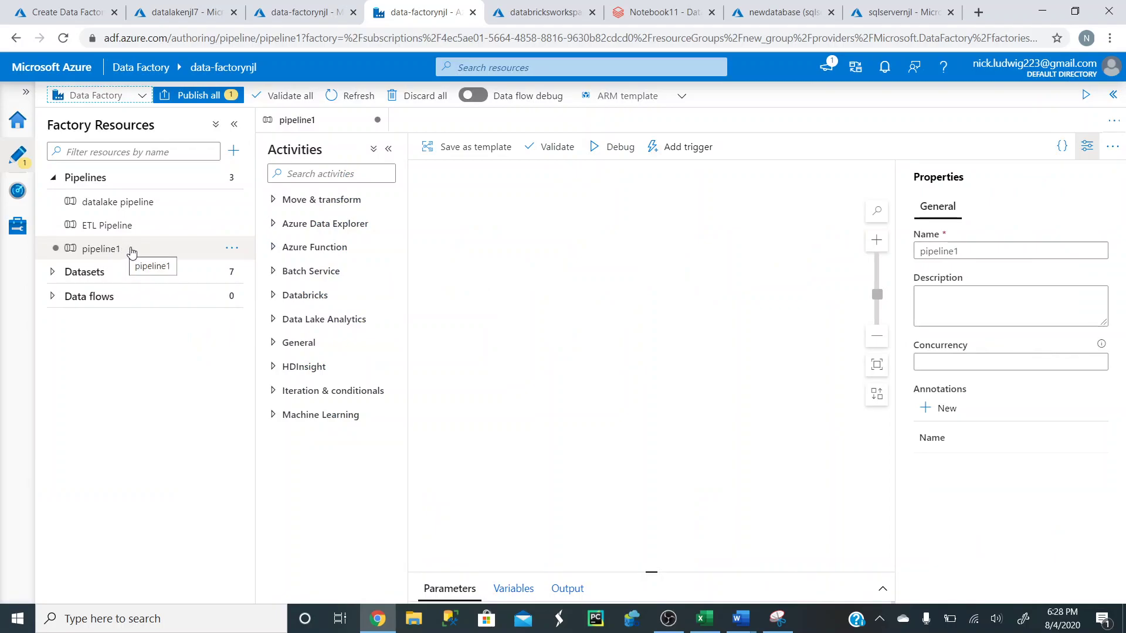
double_click(972, 251)
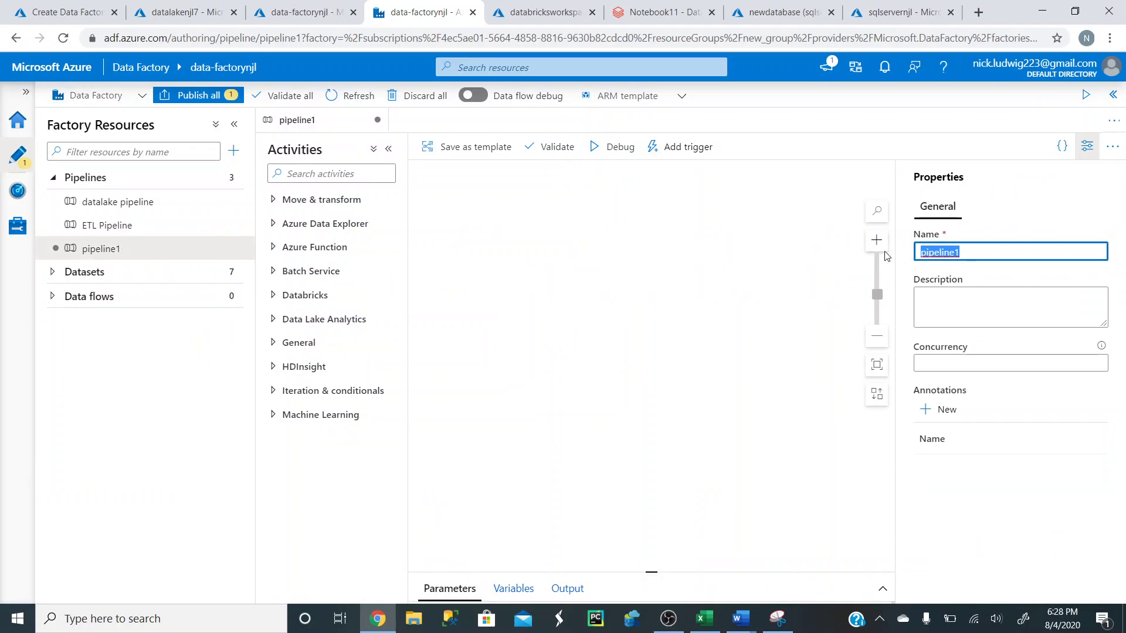
type("new pip")
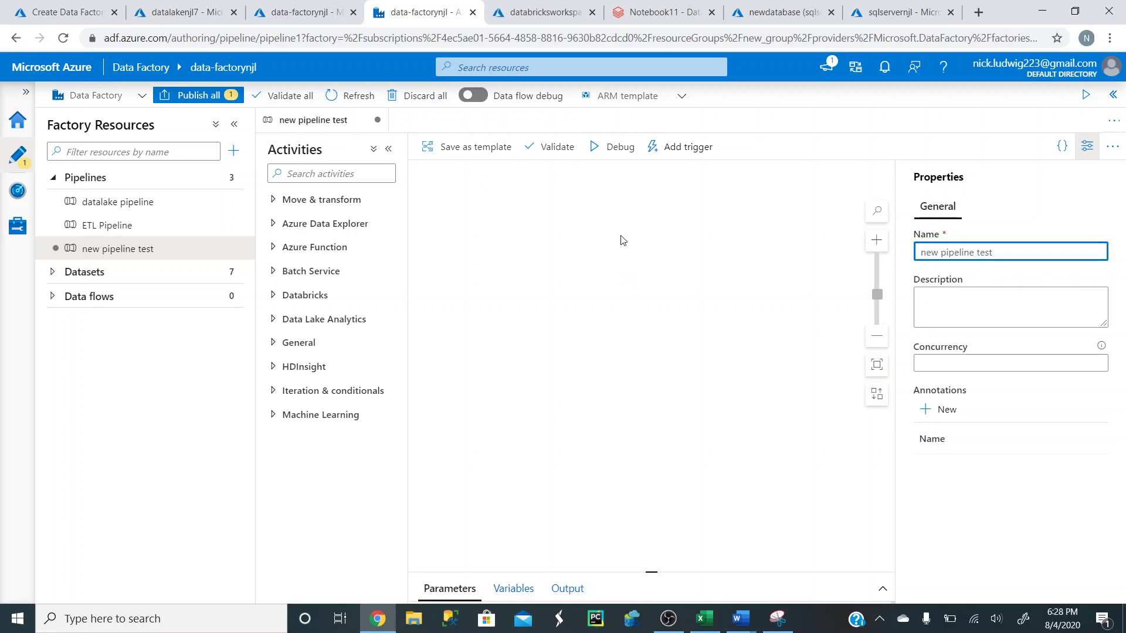
left_click(709, 292)
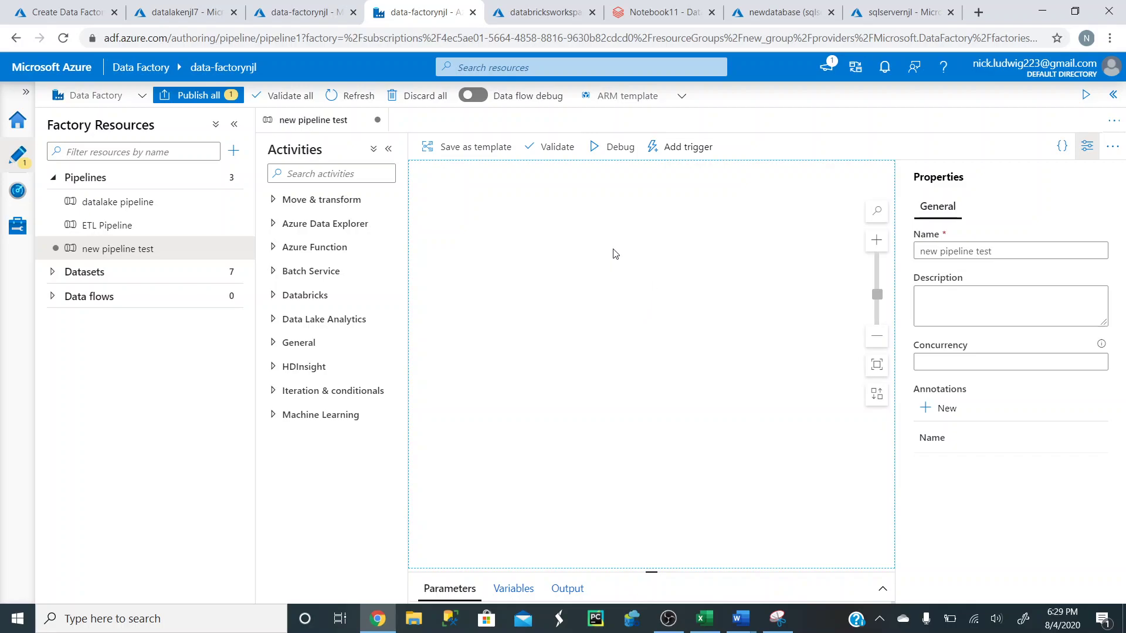
left_click(635, 23)
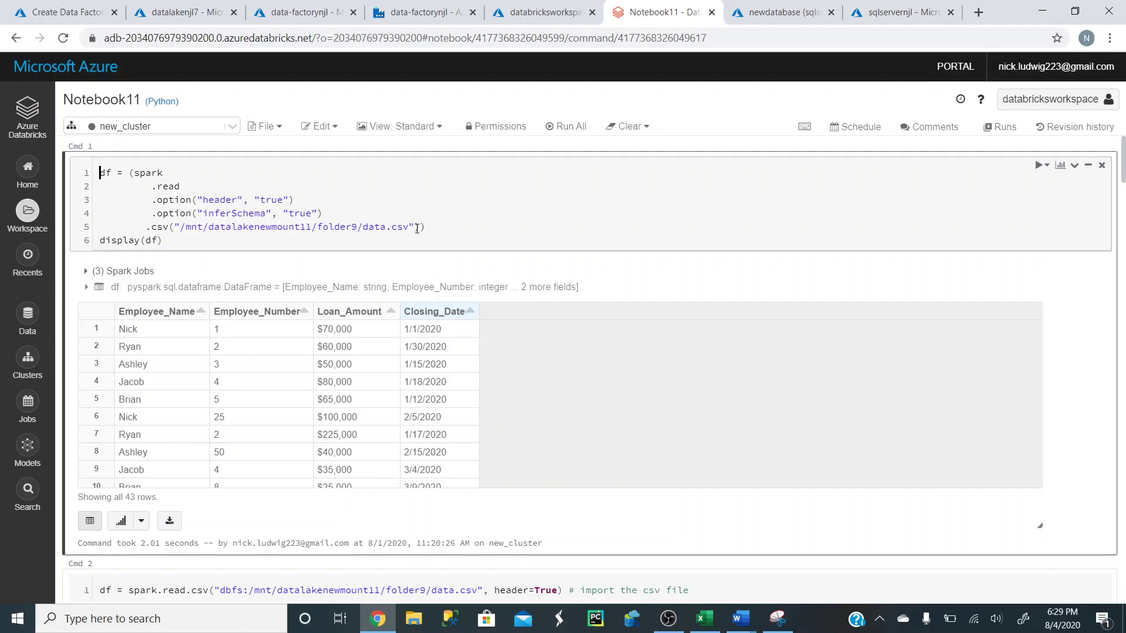
- Scroll through Notebook11, check the Data Pipeline Steps notes, then return to the pipeline
scroll(469, 217, "down", 13)
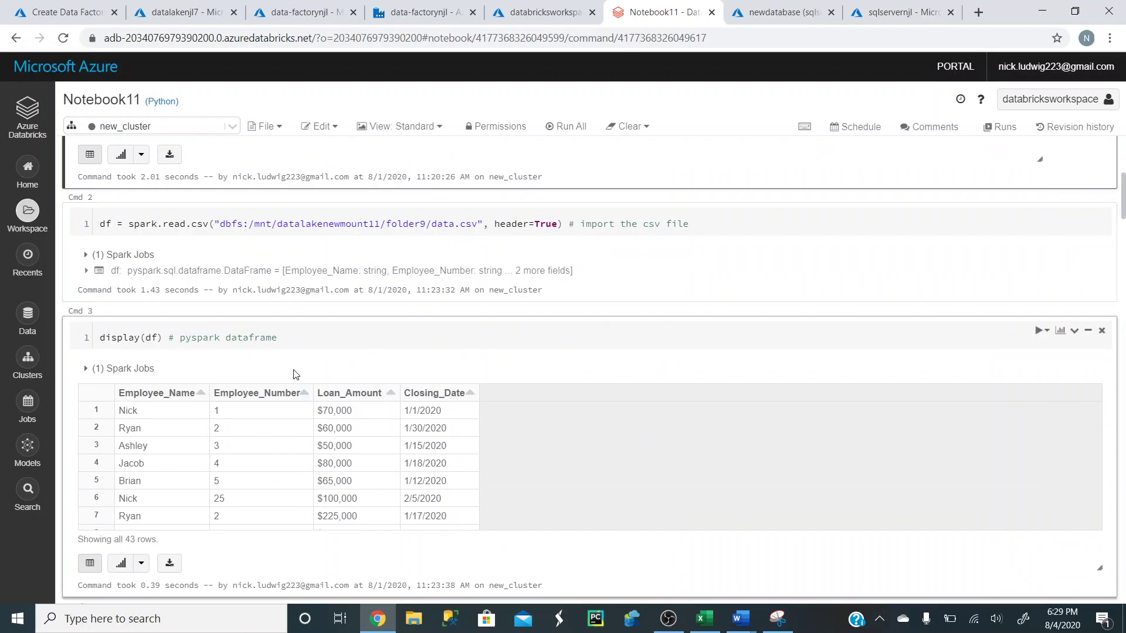
scroll(322, 401, "down", 5)
scroll(530, 377, "up", 8)
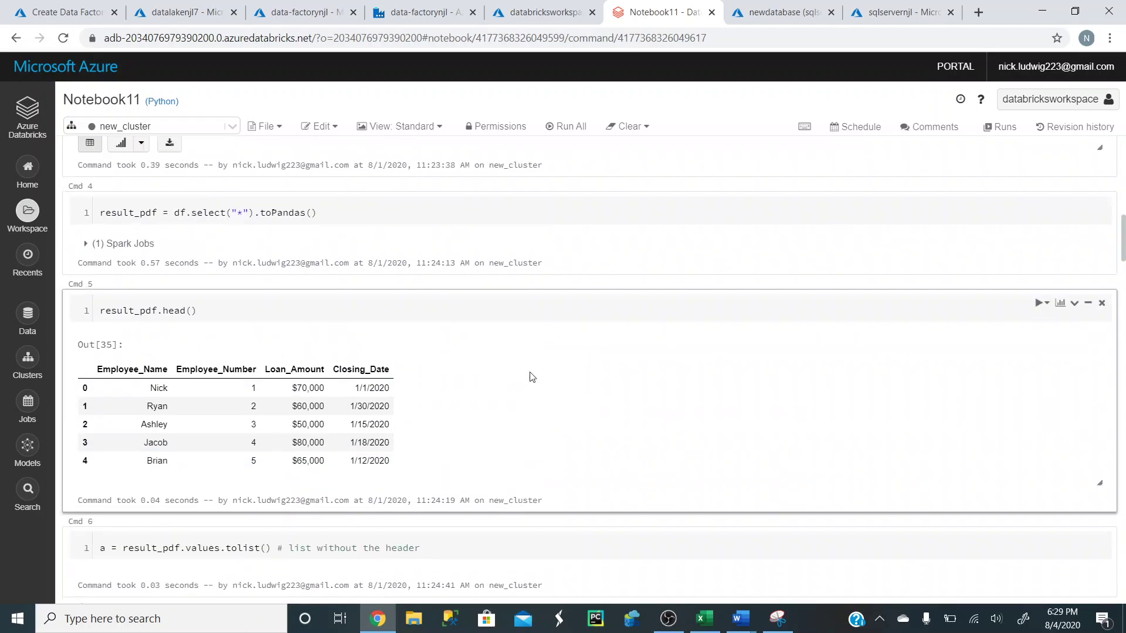
scroll(486, 350, "up", 2)
mouse_move(741, 618)
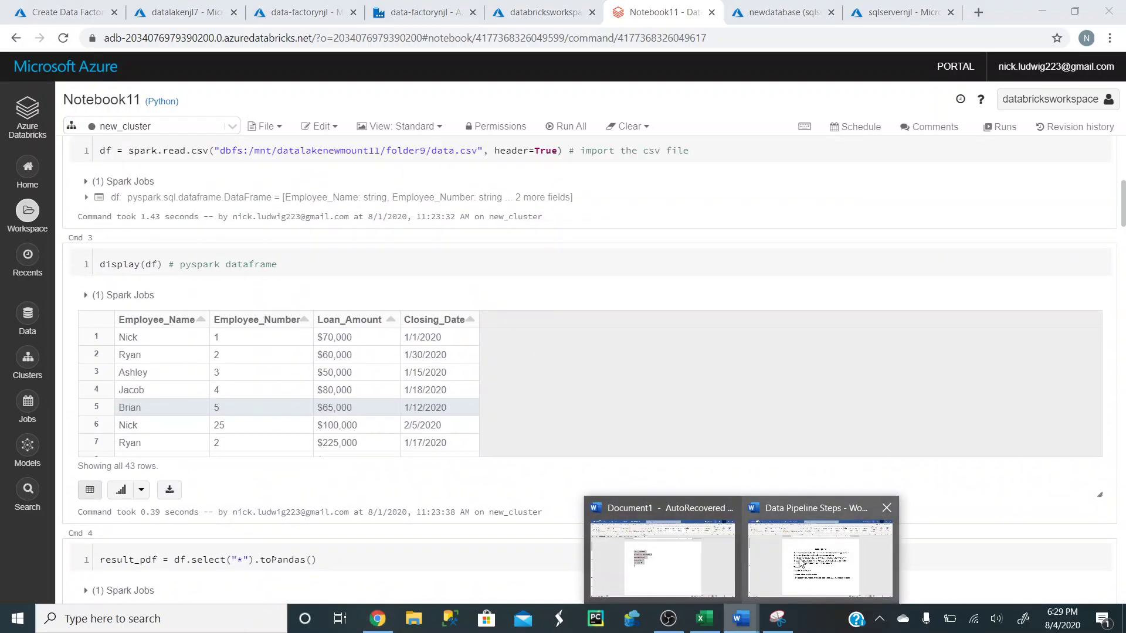
left_click(821, 557)
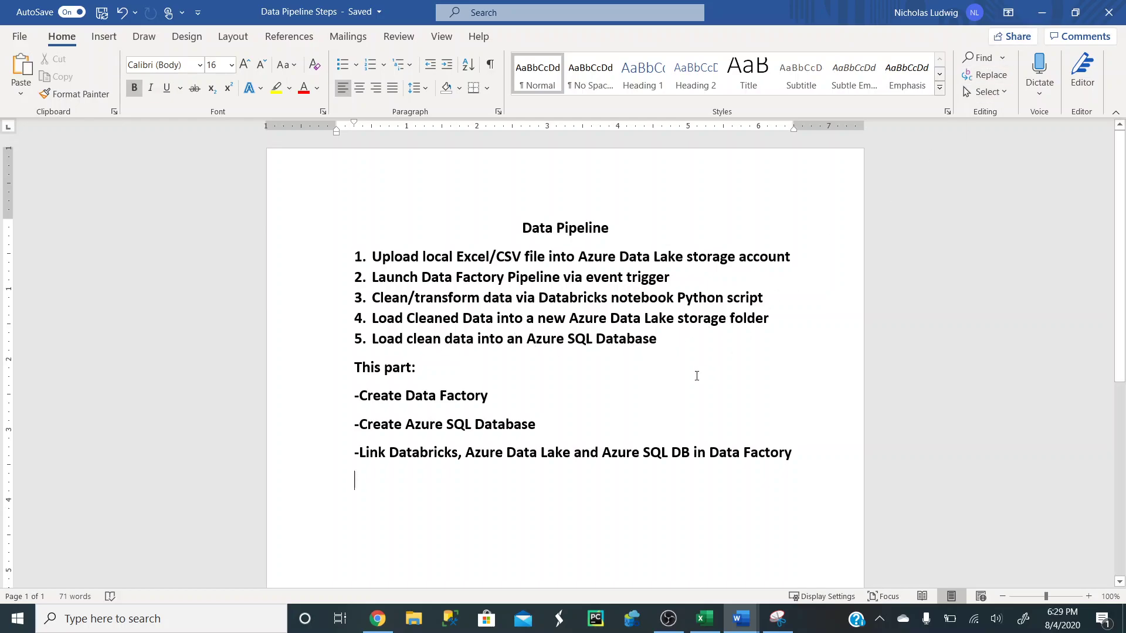
left_click(1041, 12)
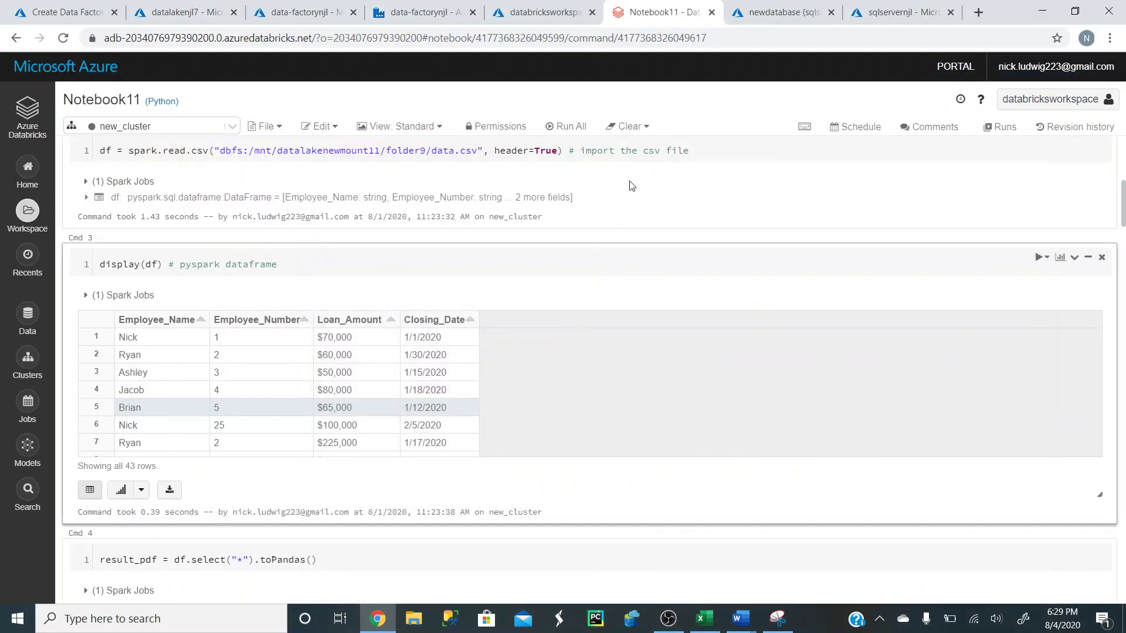
left_click(496, 14)
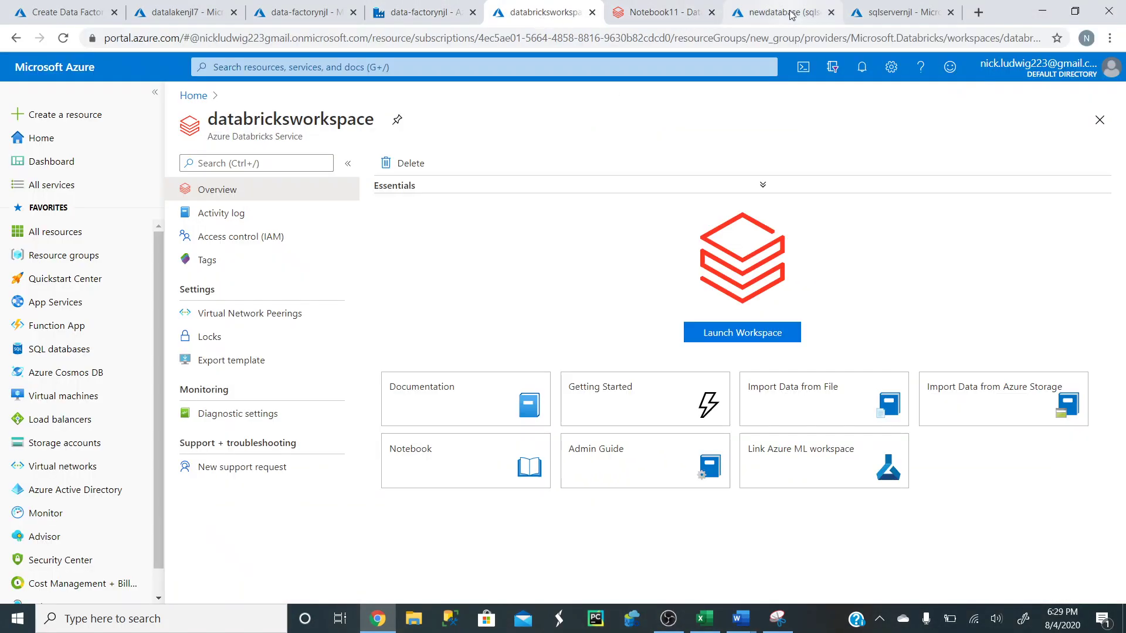
left_click(418, 12)
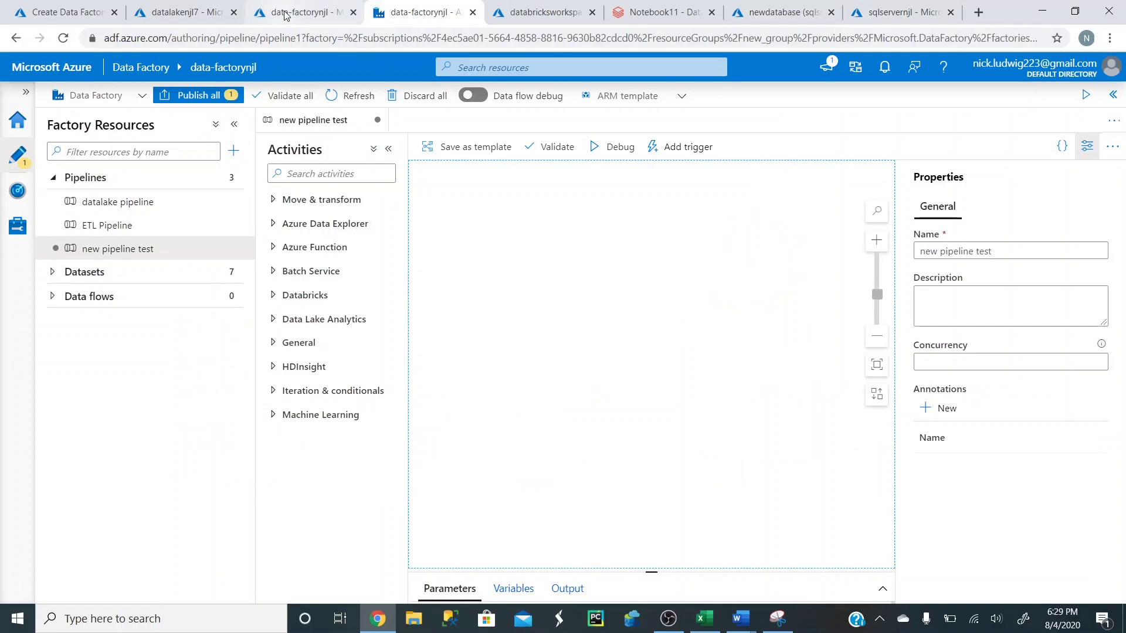
- Drag a Databricks Notebook activity onto the new pipeline test canvas and rename it Databricks1
left_click(287, 14)
left_click(368, 17)
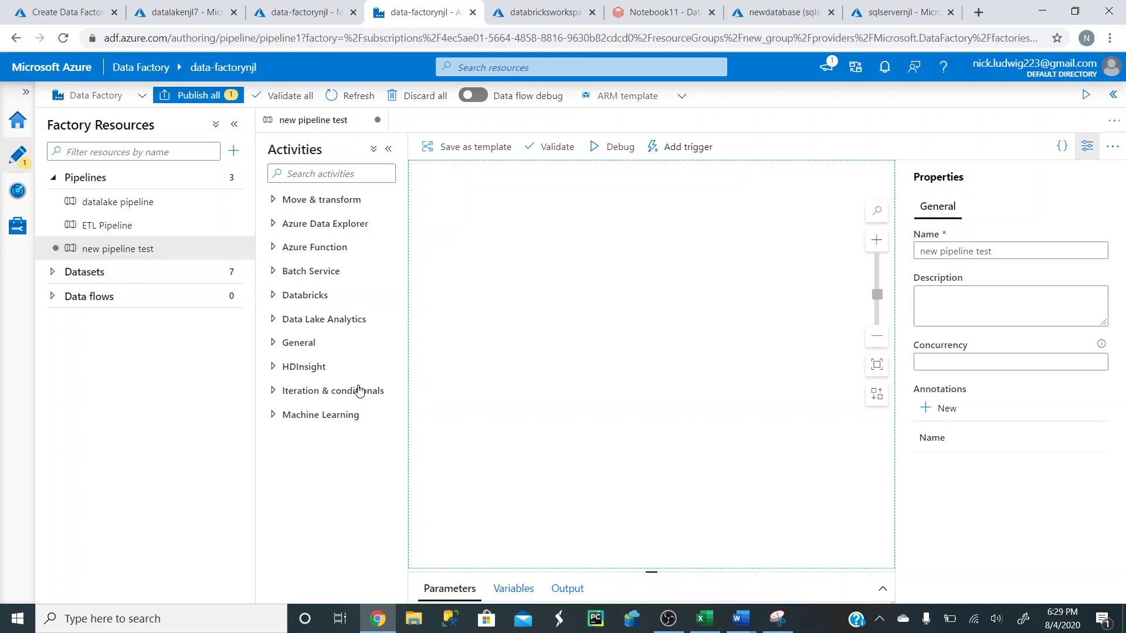
left_click(273, 199)
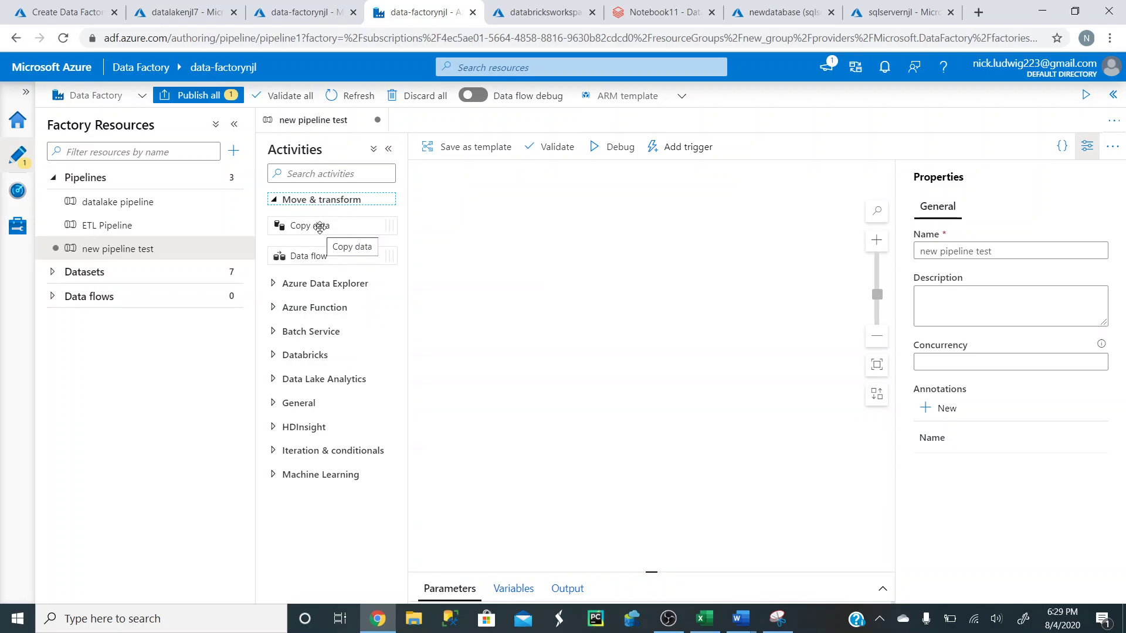
left_click(310, 308)
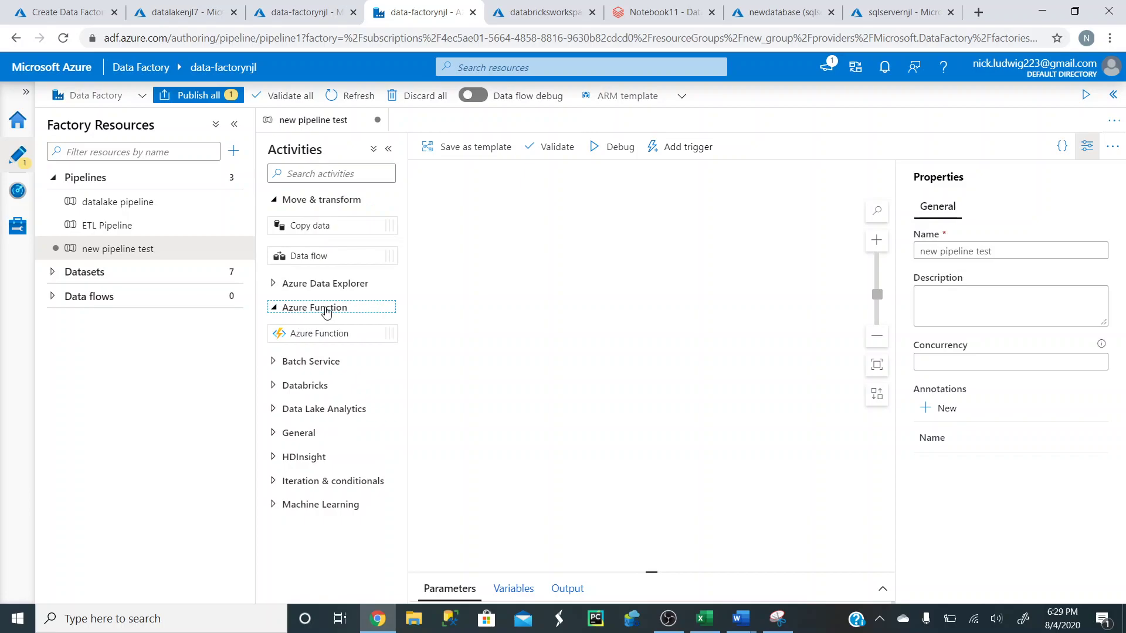
left_click(273, 390)
left_click(310, 412)
left_click_drag(309, 413, 498, 191)
left_click(610, 441)
left_click_drag(608, 440, 521, 439)
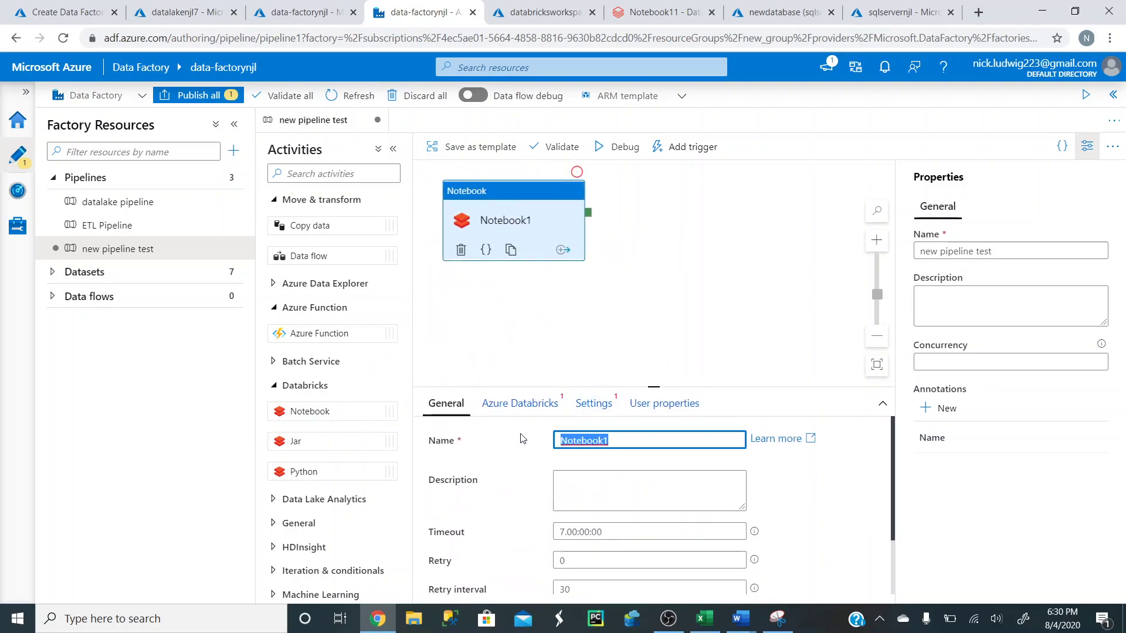
type("Databricks1")
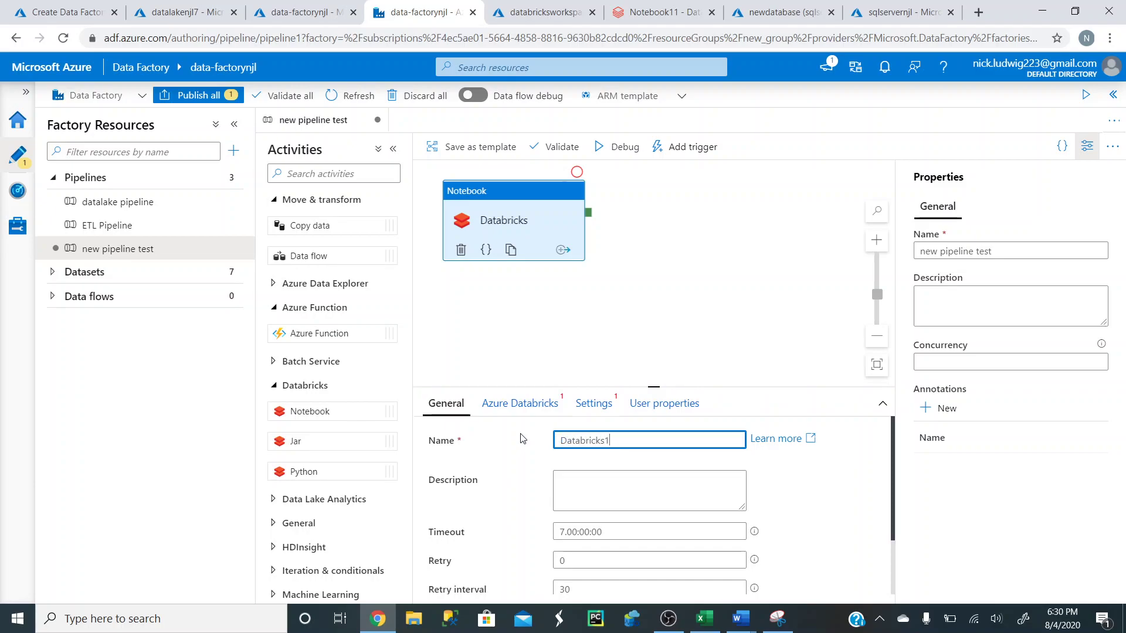
left_click(725, 304)
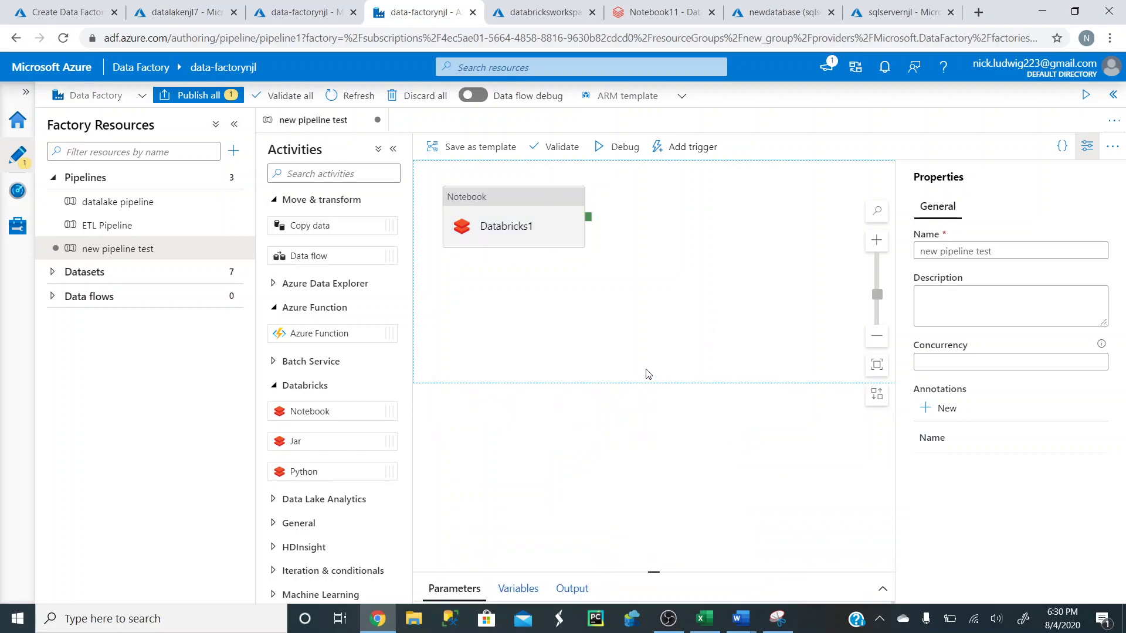
left_click(511, 203)
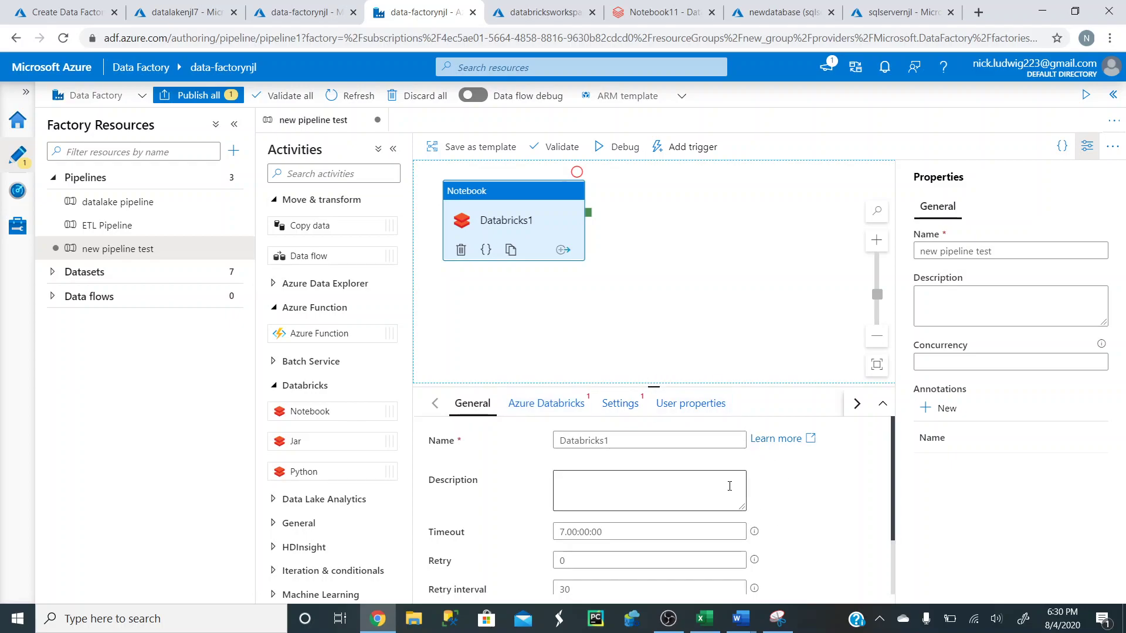
- From Databricks1's Azure Databricks settings, open a new linked service form (AzureDatabricks24)
left_click(578, 489)
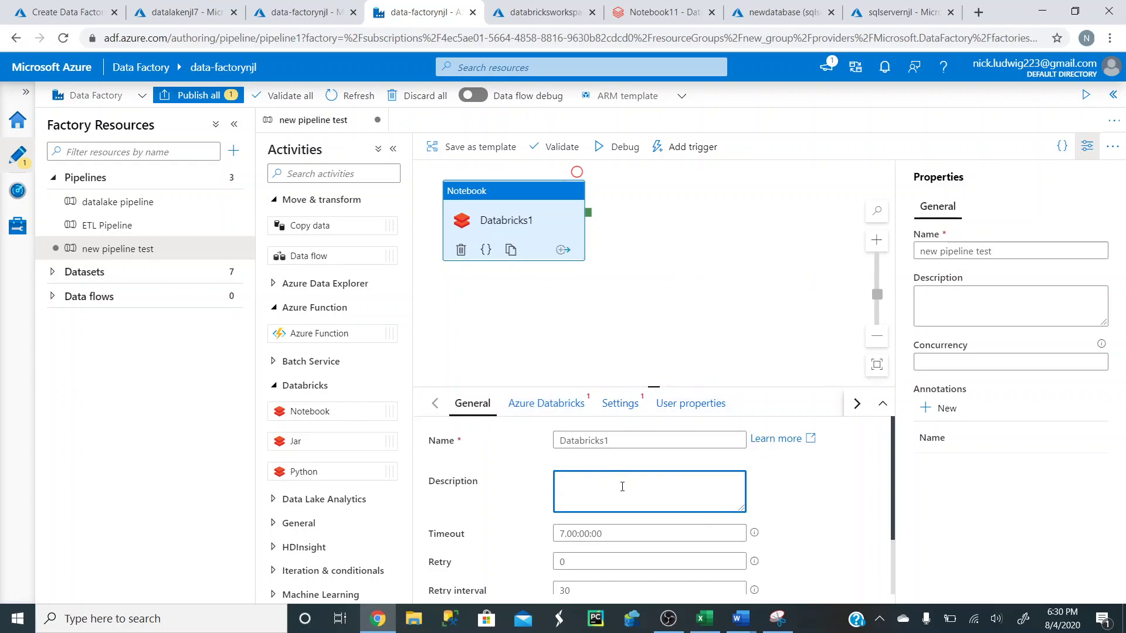
left_click(541, 411)
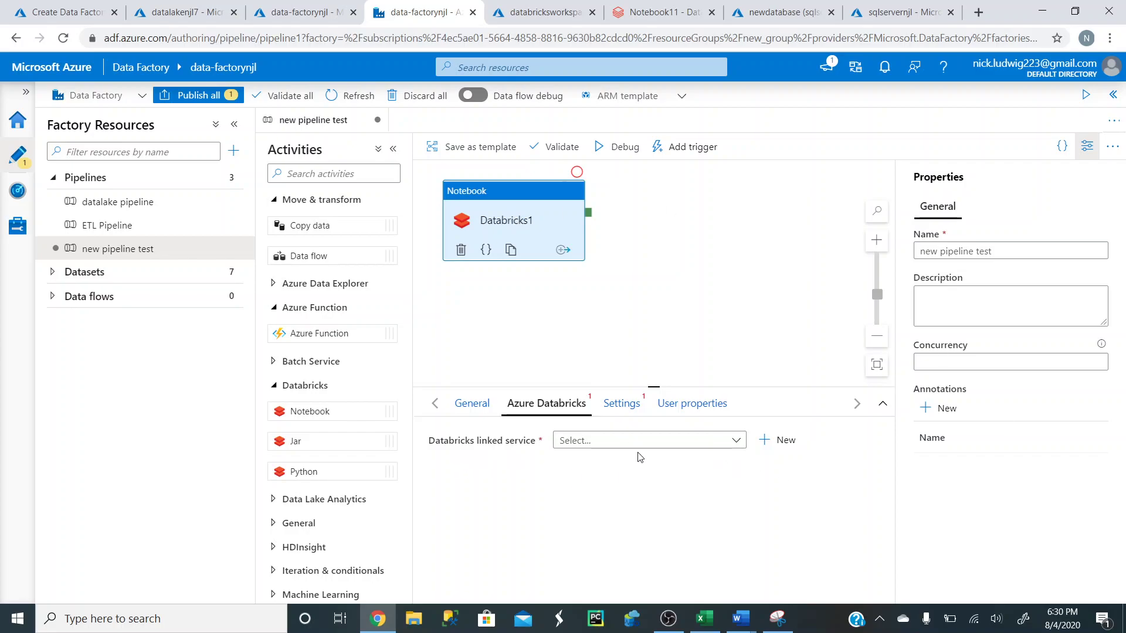
left_click(661, 452)
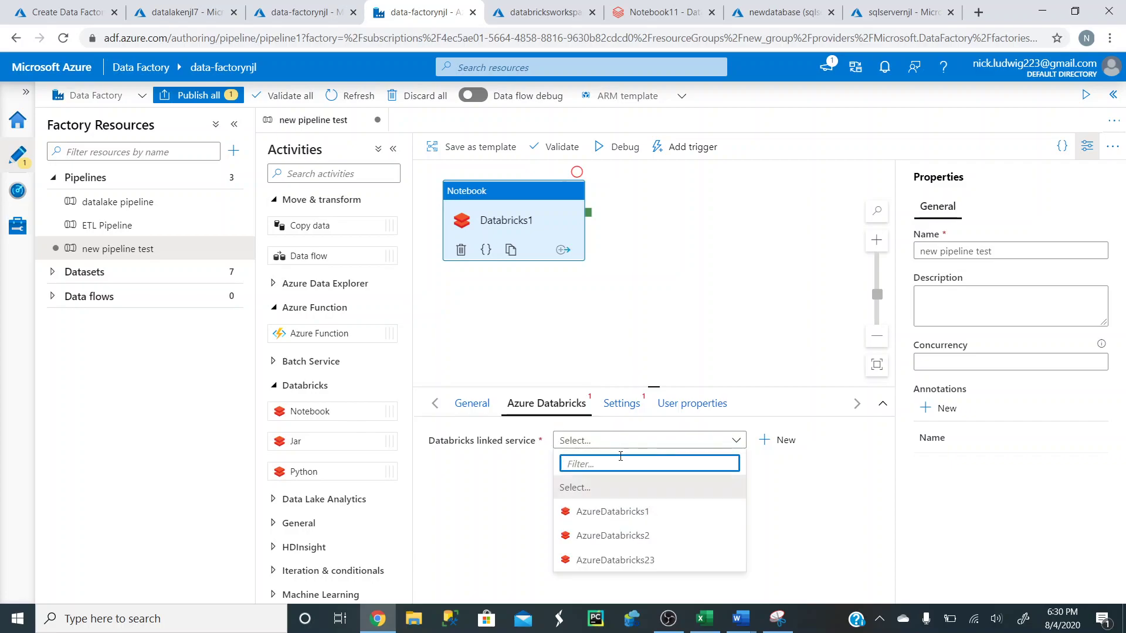
left_click(534, 468)
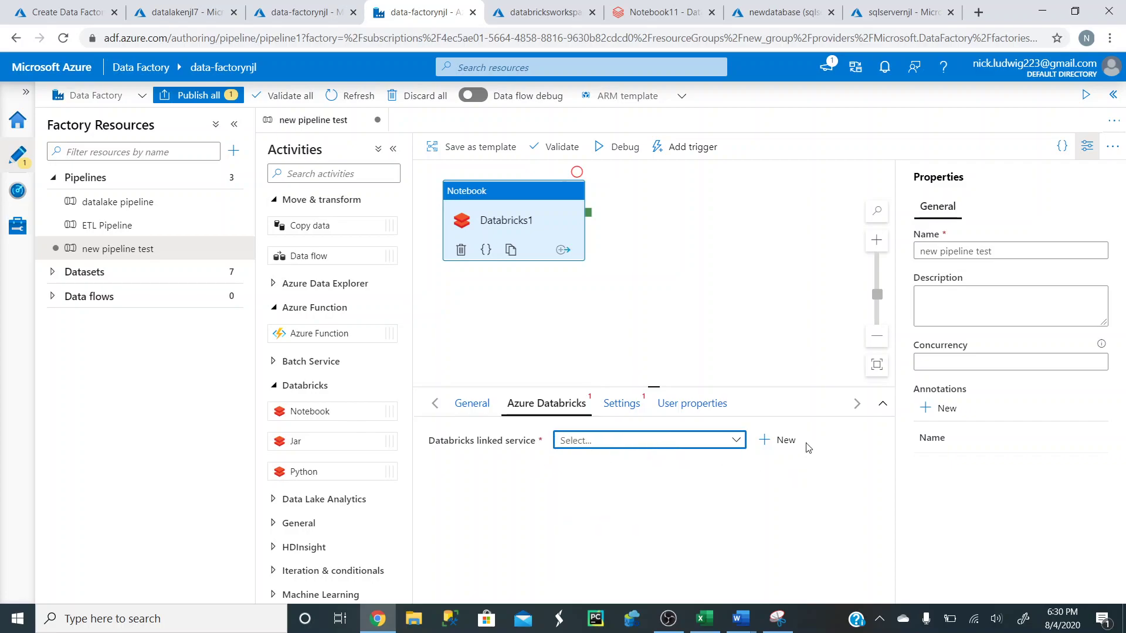
left_click(782, 443)
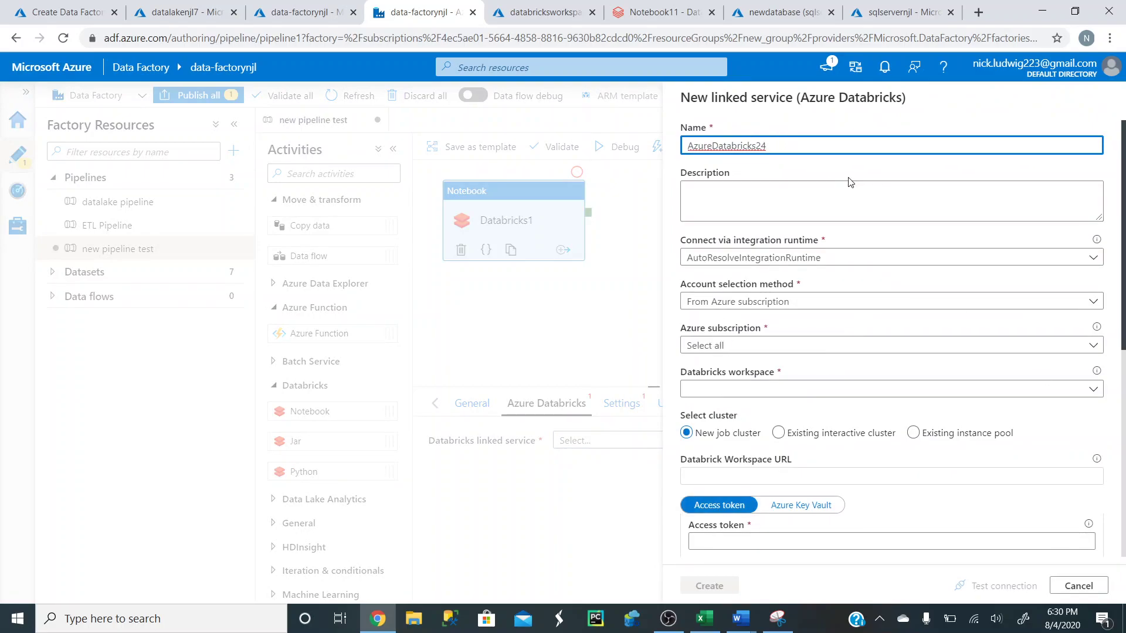
- Point the linked service at the databricksworkspace workspace, chosen from the Azure subscription
left_click(811, 302)
left_click(763, 323)
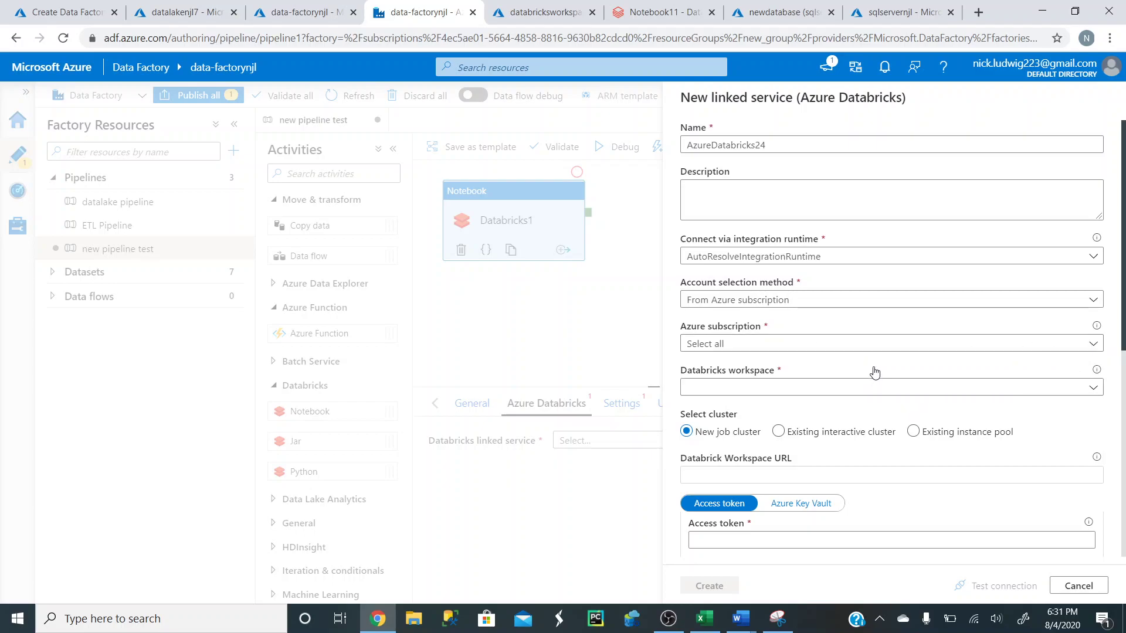
left_click(846, 393)
left_click(778, 409)
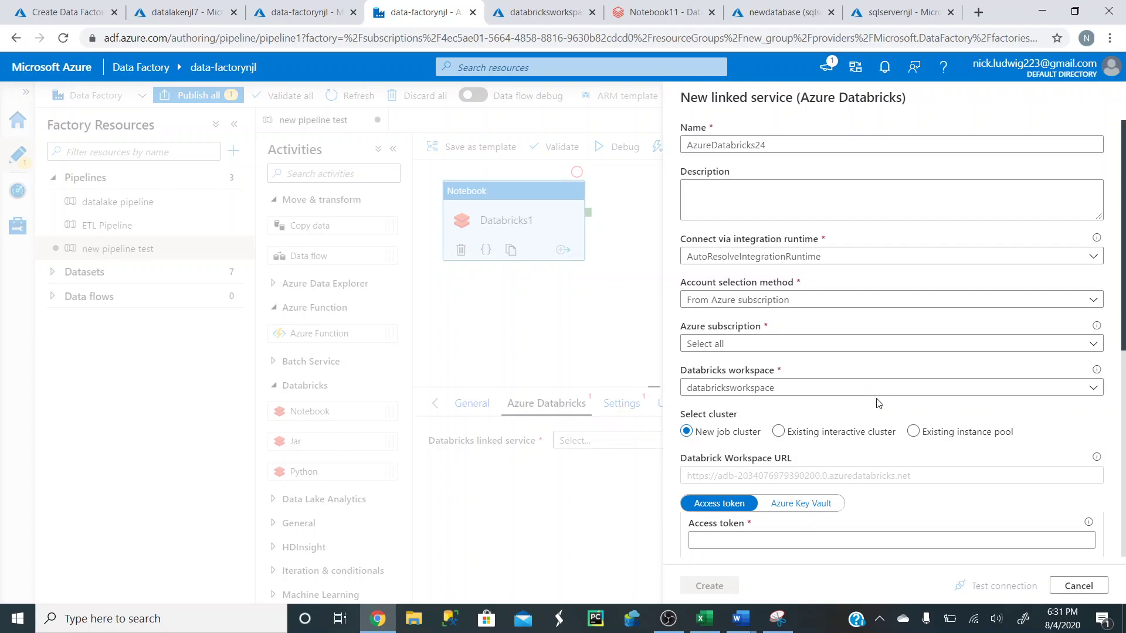
scroll(849, 393, "down", 1)
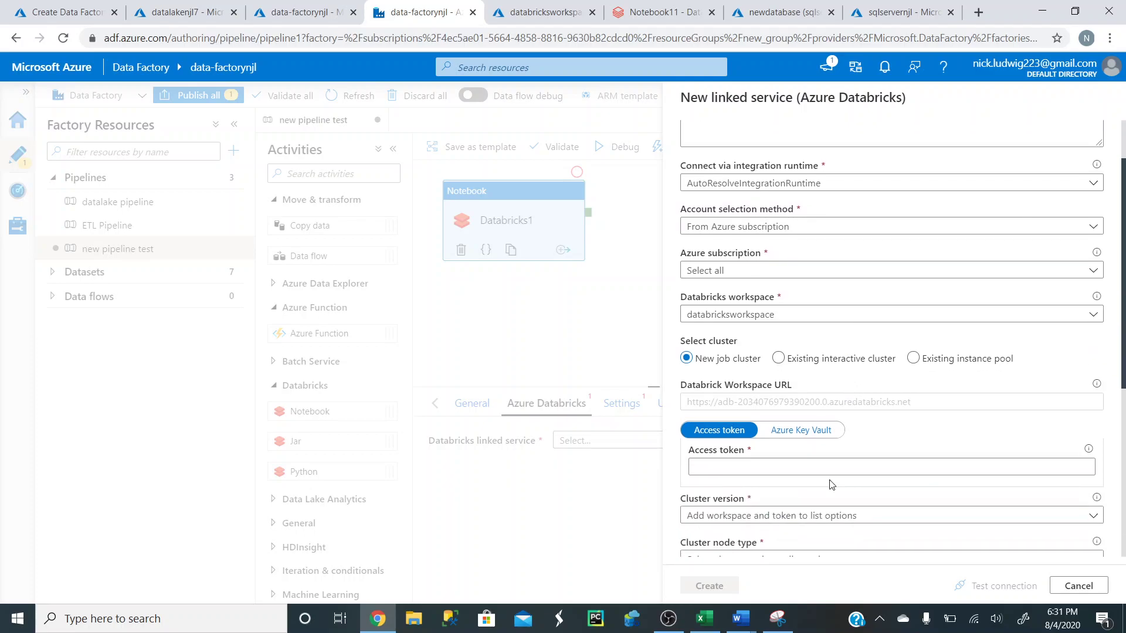
scroll(832, 484, "down", 2)
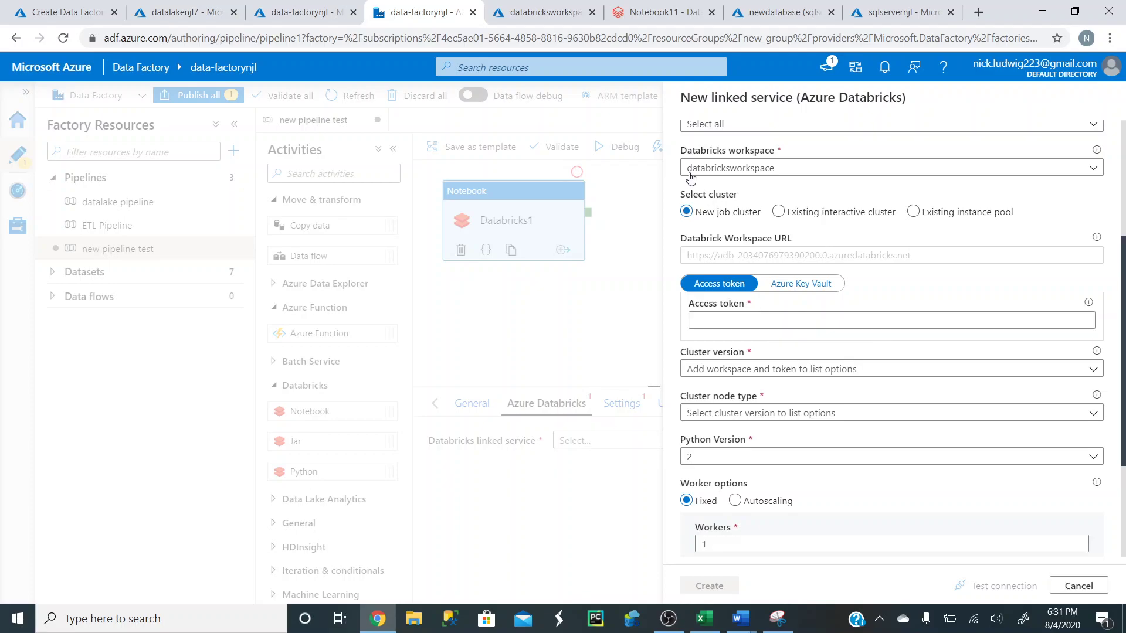
left_click(656, 13)
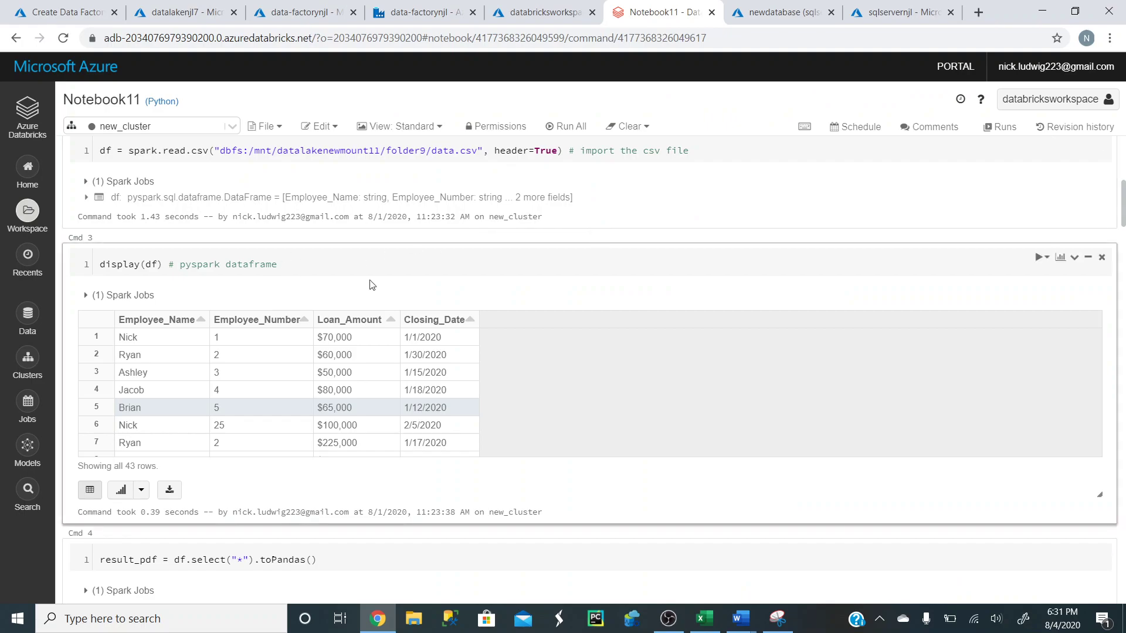
- Switch back to the data-factorynjl tab showing the New linked service form
left_click(411, 11)
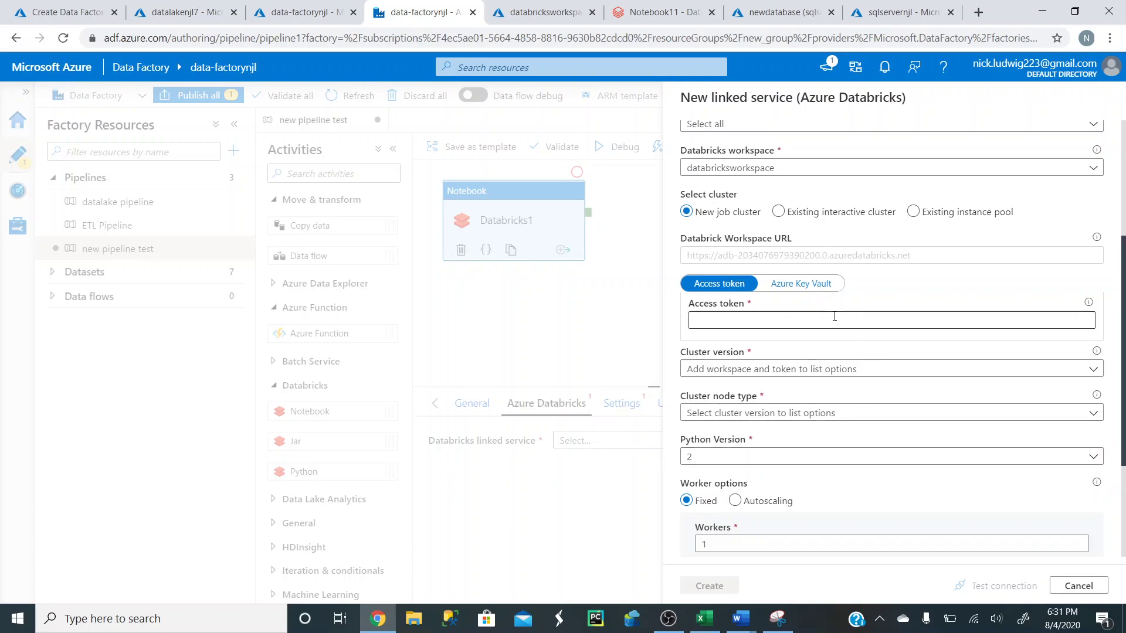
- Keep Access token authentication on the linked service, then go to Notebook11 for a token
left_click(808, 288)
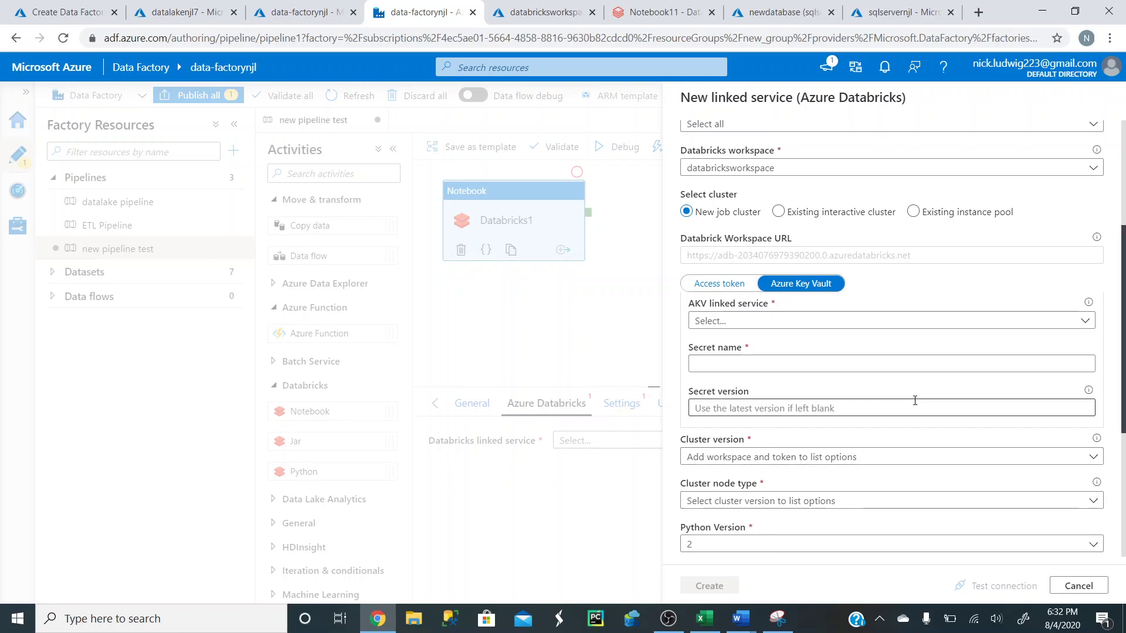
left_click(726, 287)
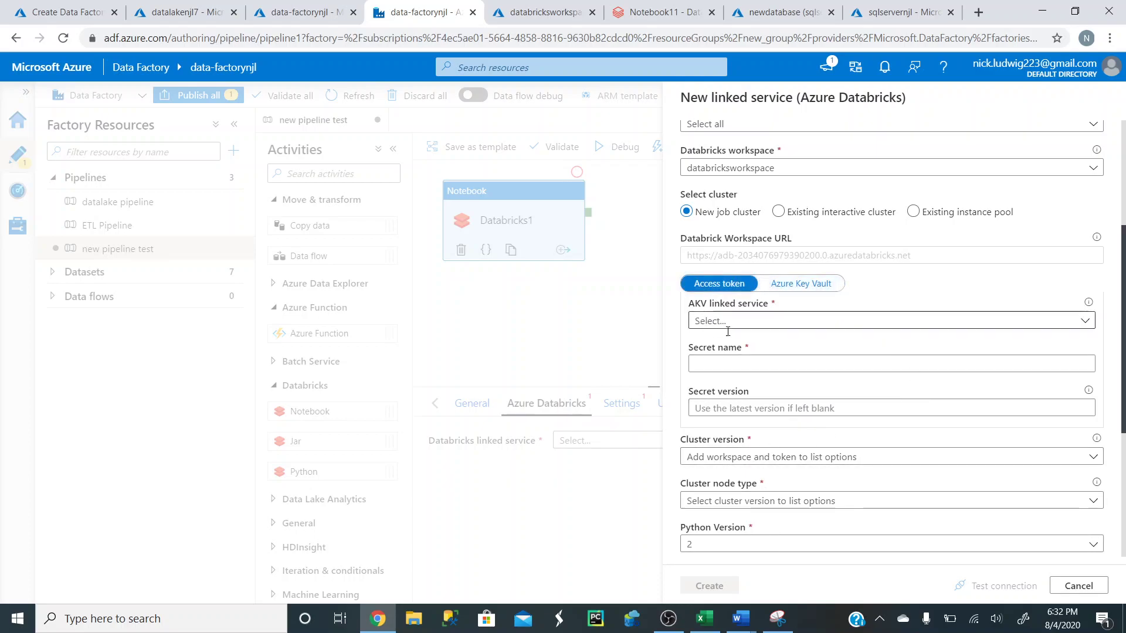
left_click(804, 319)
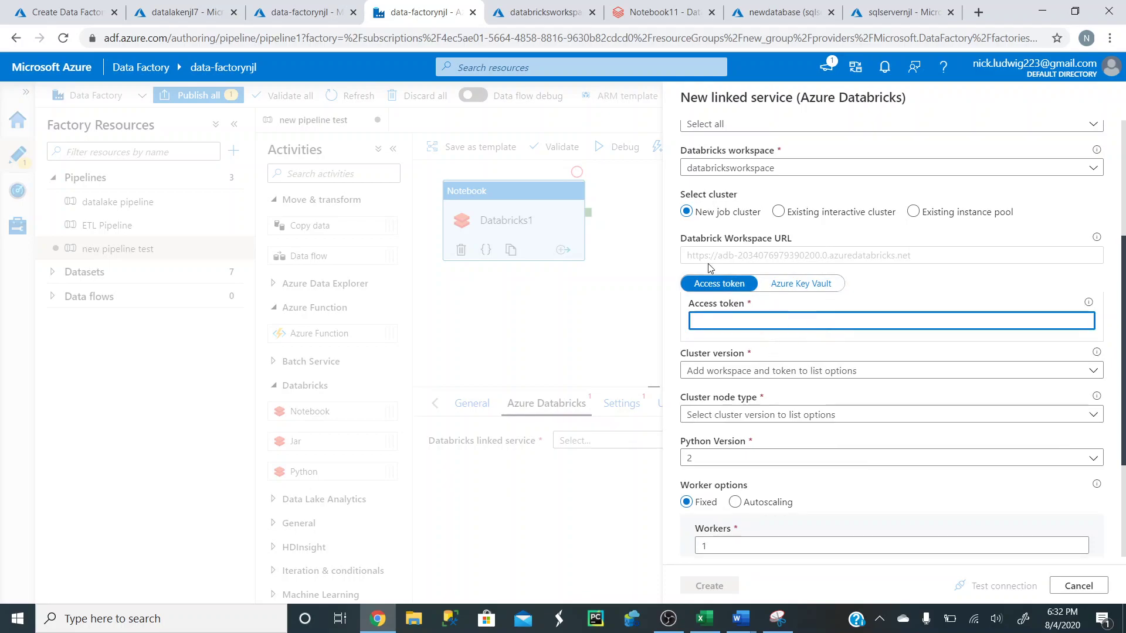
left_click(649, 13)
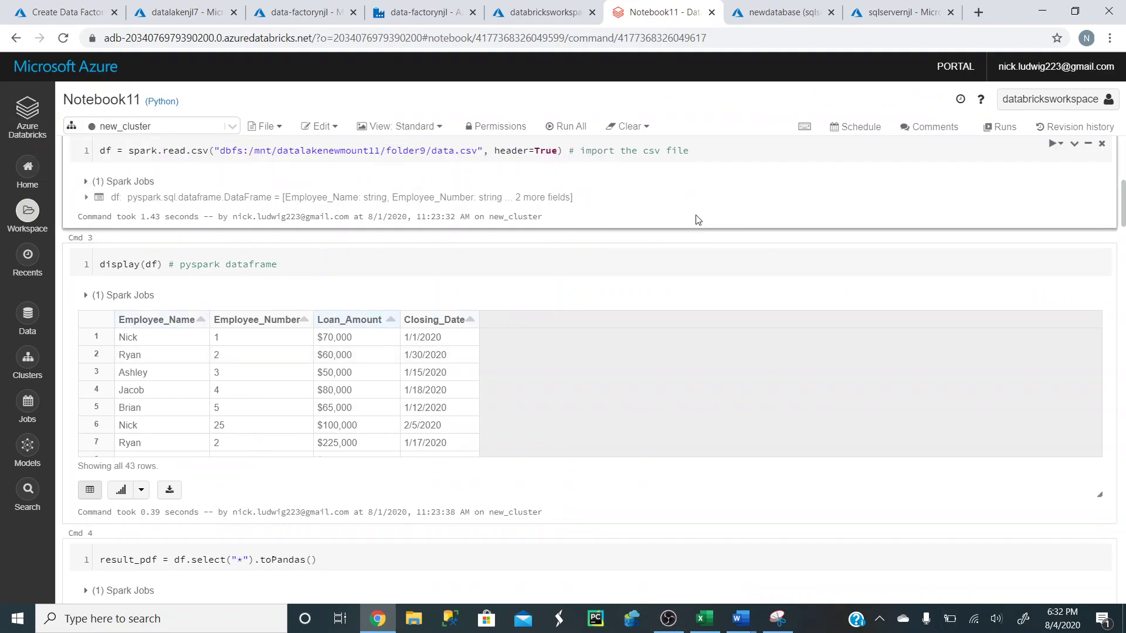
- In User Settings, generate a 30-day token commented 'new data factory creation' and copy it
left_click(1108, 103)
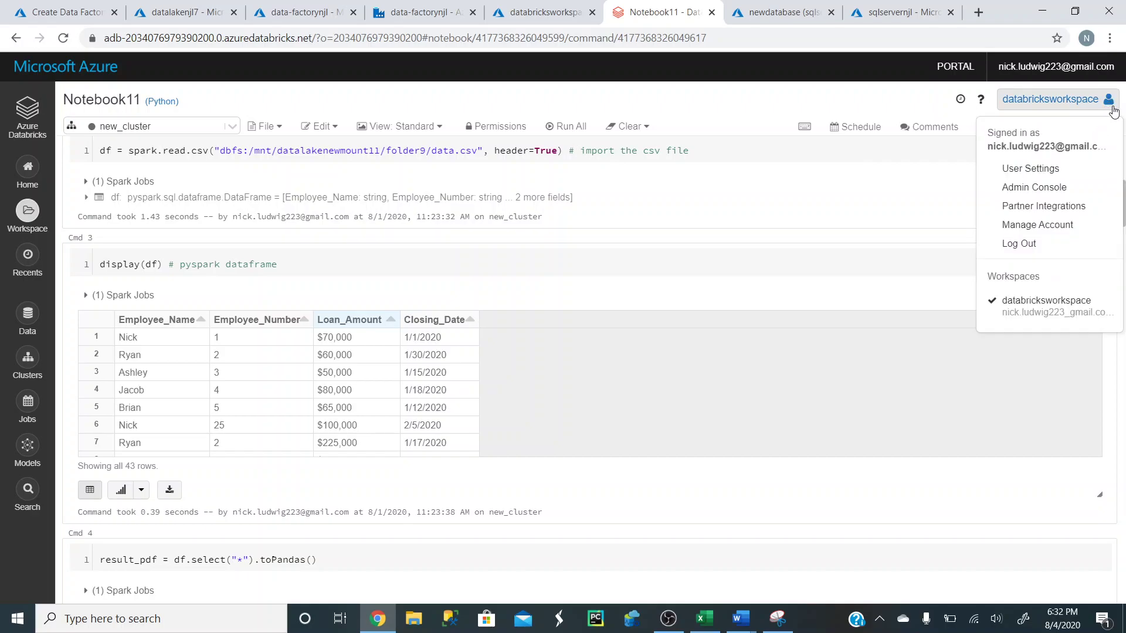
left_click(1031, 168)
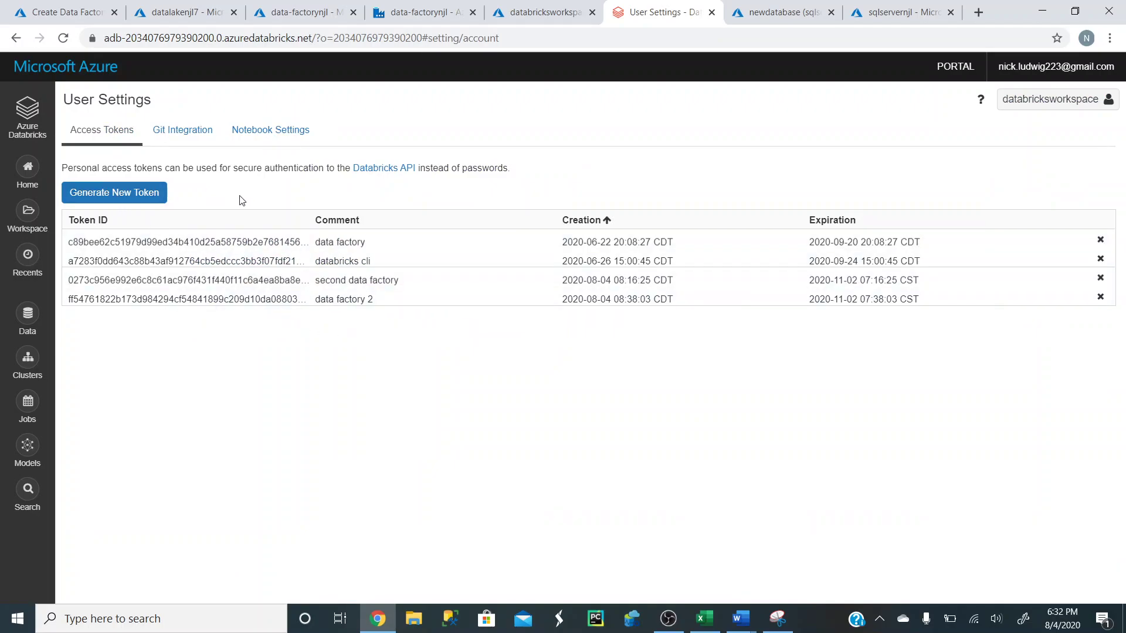
left_click(121, 196)
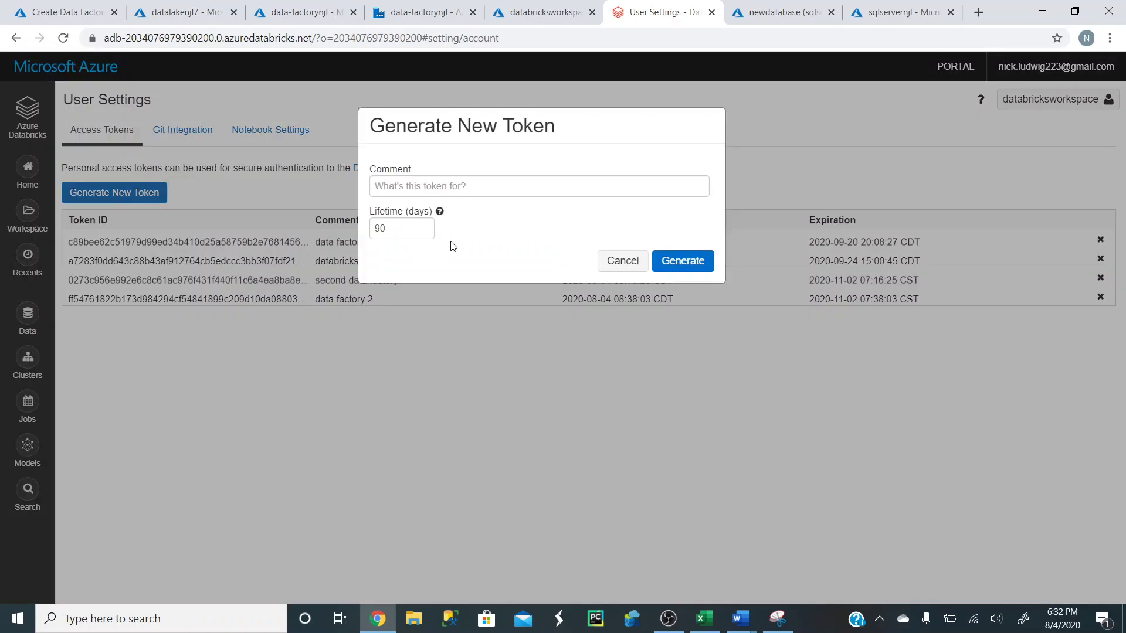
left_click(489, 188)
type("new data factory cr")
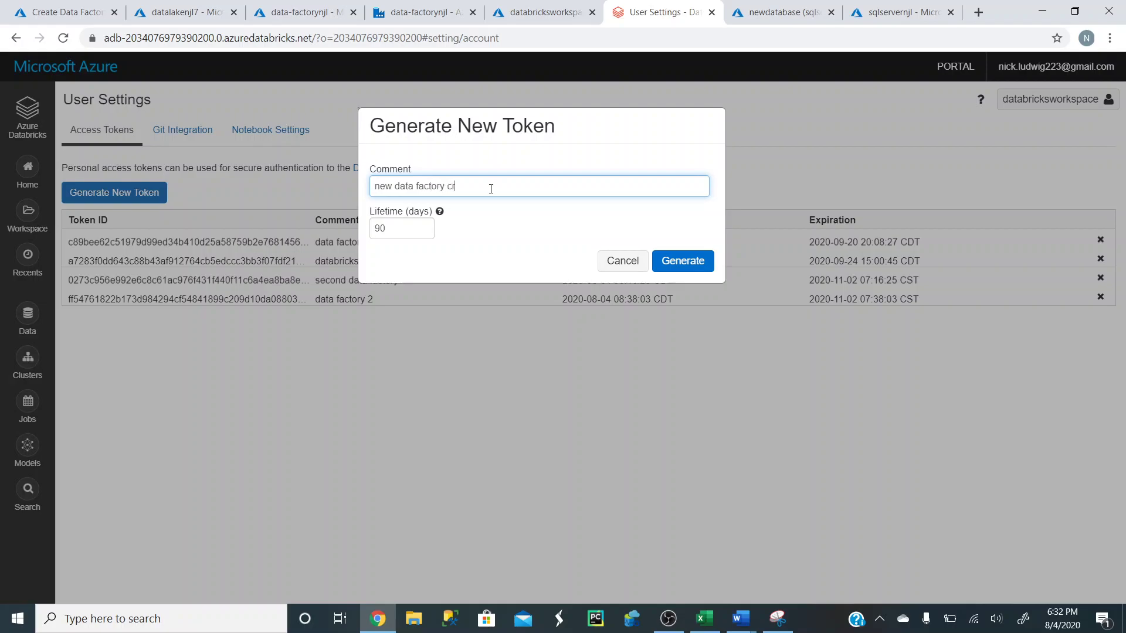
type("eation")
double_click(377, 228)
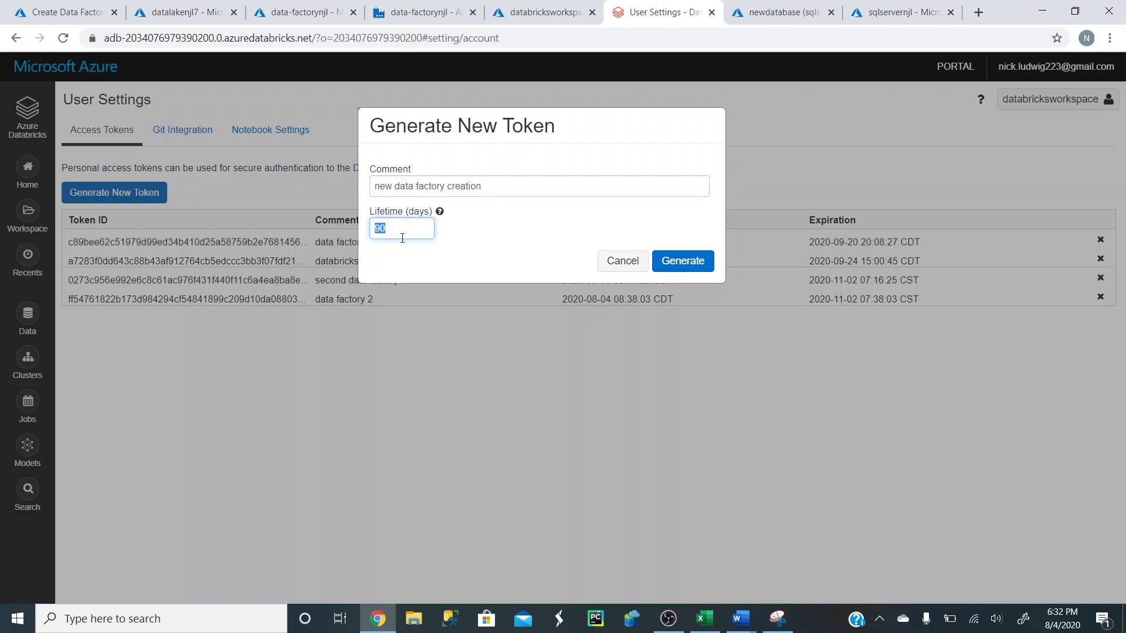
type("30")
left_click(683, 261)
left_click_drag(557, 187, 568, 189)
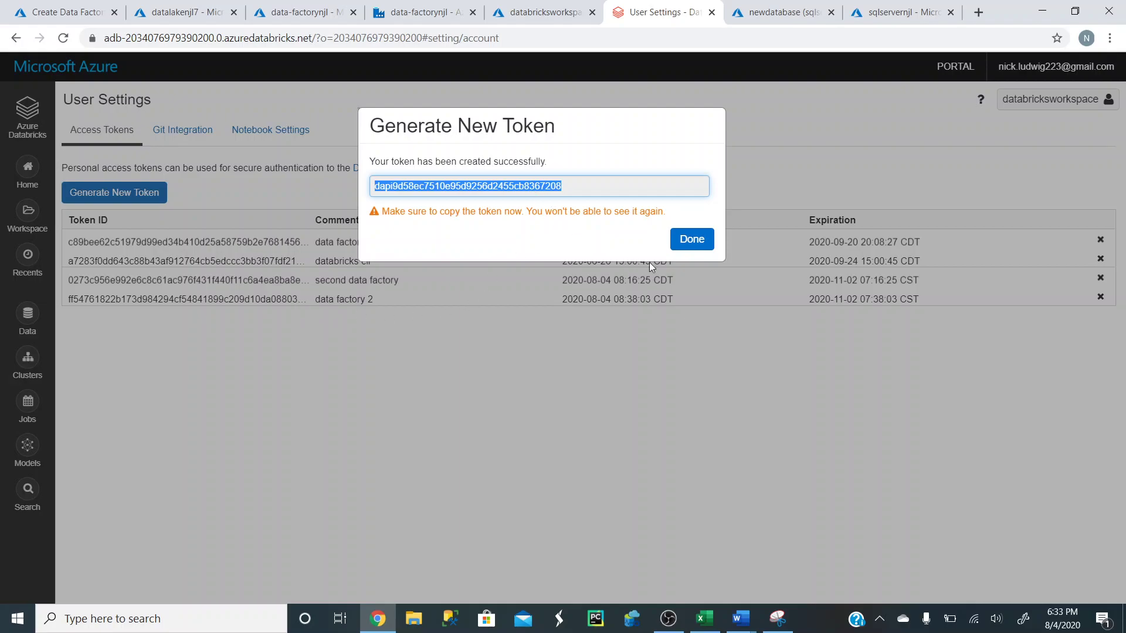
left_click(687, 243)
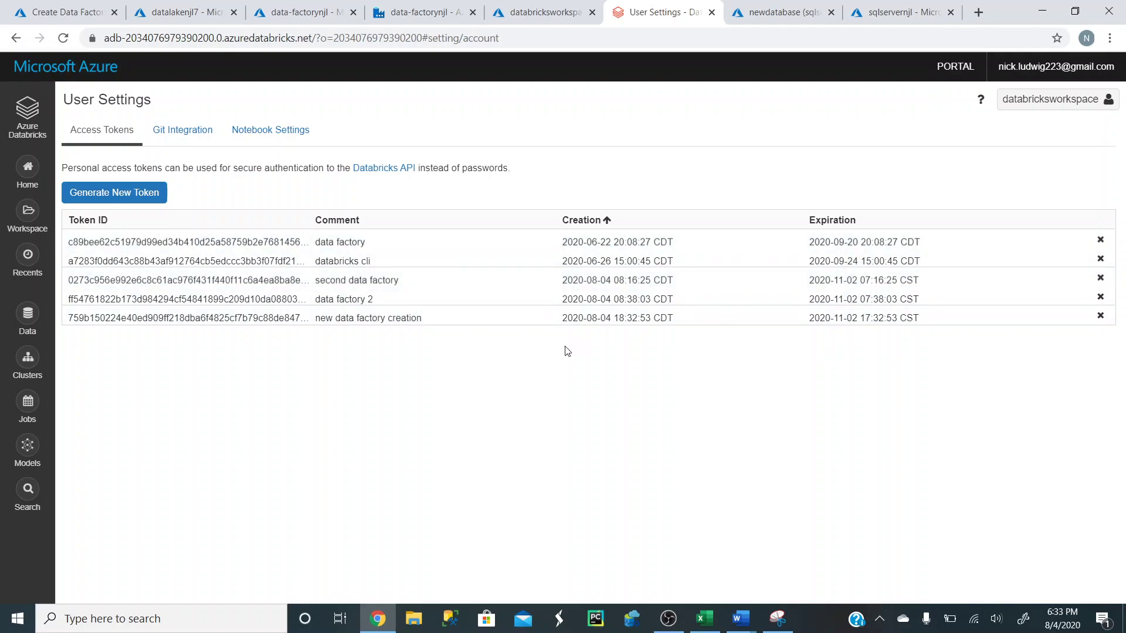
- Paste the copied access token into the Databricks linked service and browse the cluster versions
left_click(427, 14)
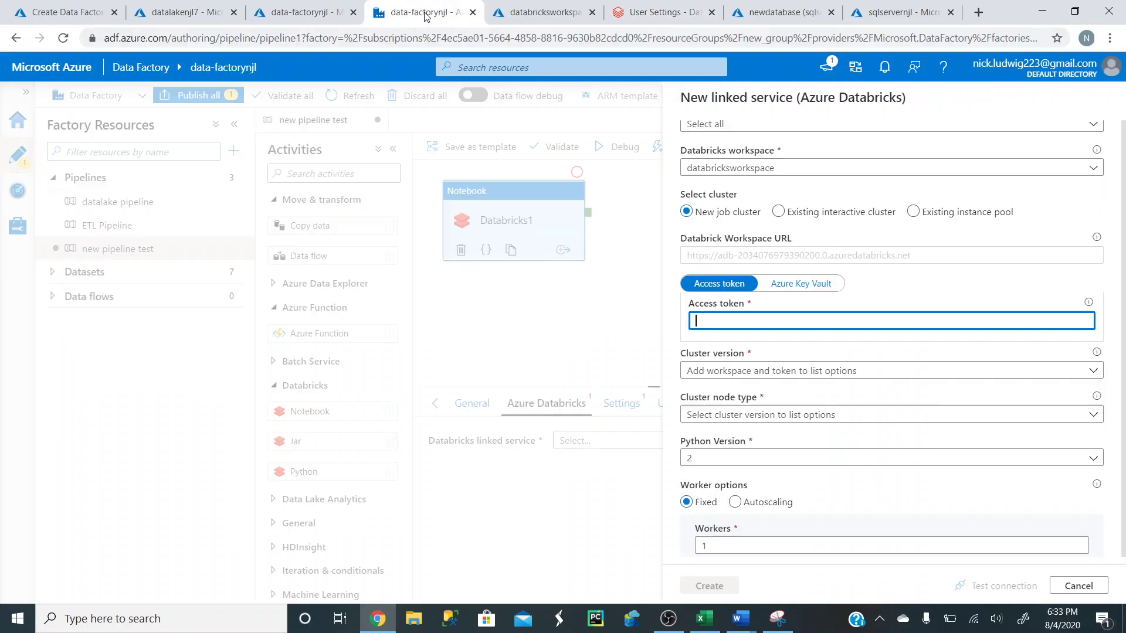
key("ctrl+v")
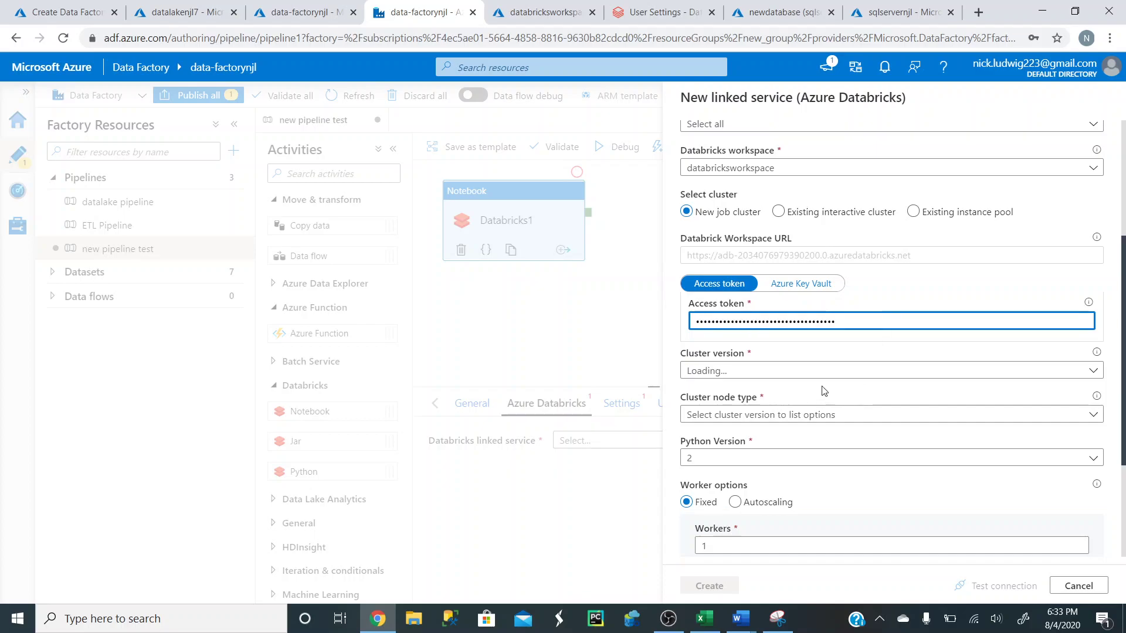
left_click(822, 371)
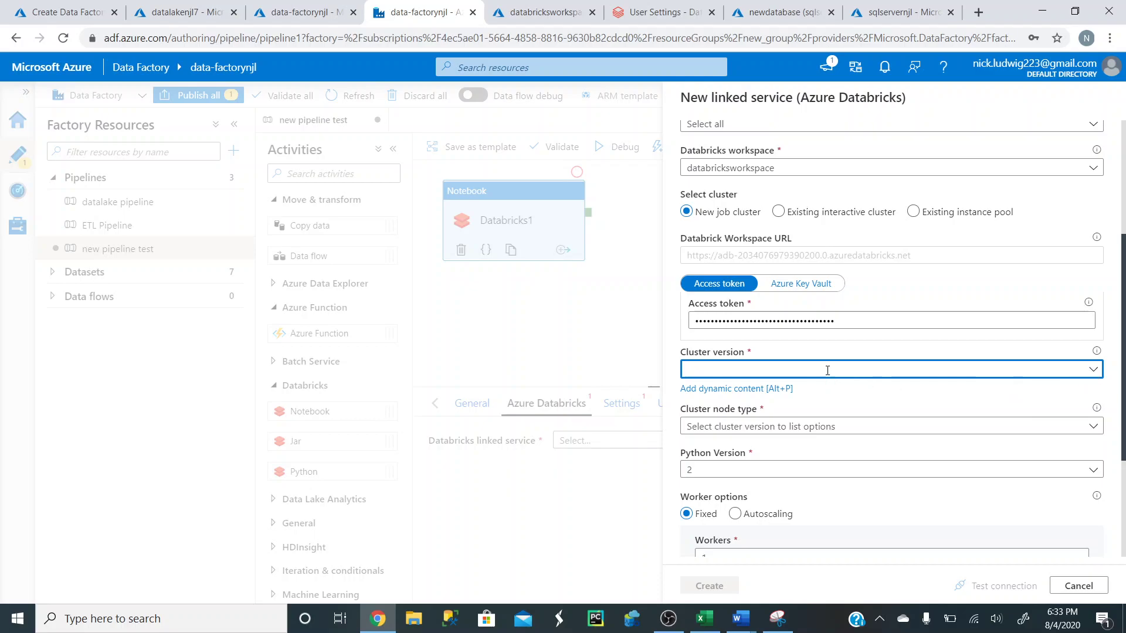
left_click(1094, 371)
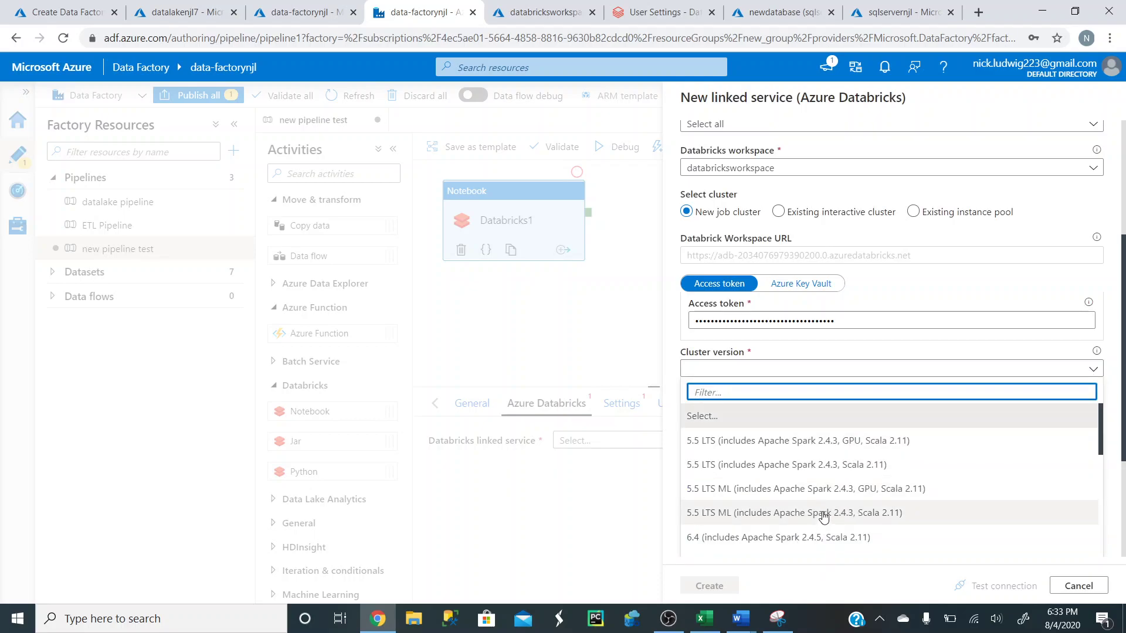
scroll(817, 510, "down", 1)
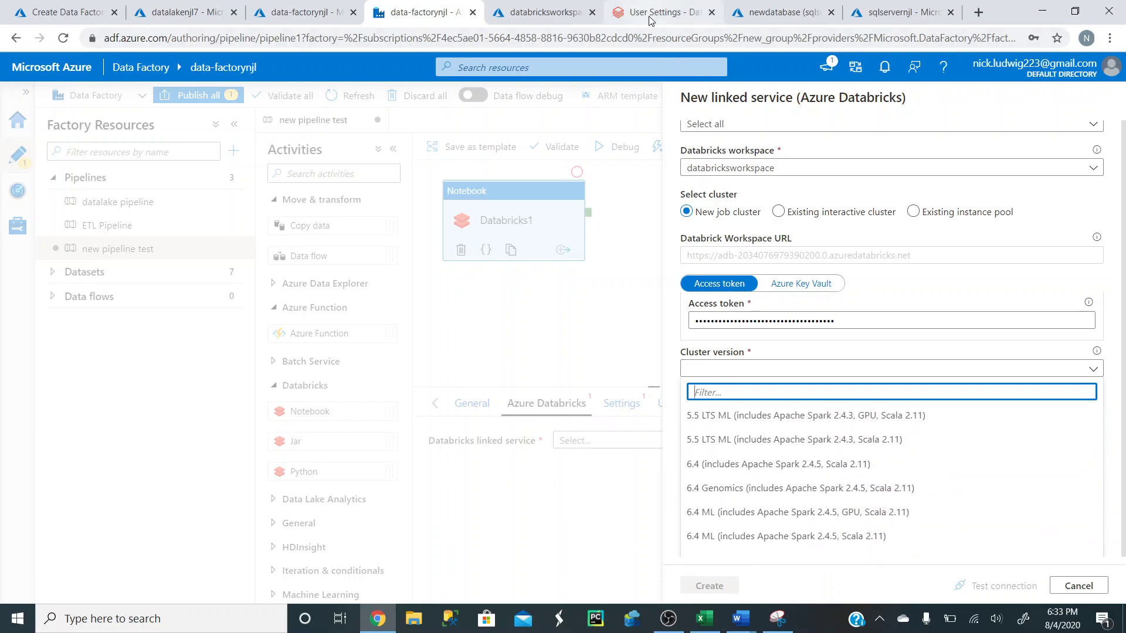
left_click(657, 12)
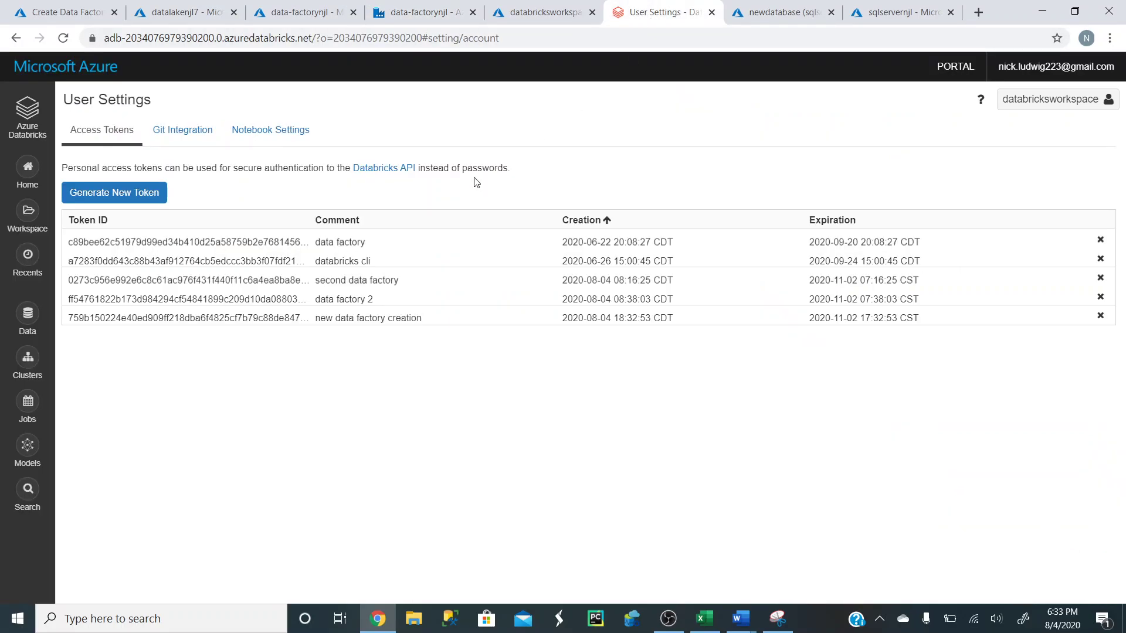
- Check that new_cluster uses runtime 6.5 (Spark 2.4.5, Scala 2.11) with Standard_DS3_v2 nodes
left_click(27, 359)
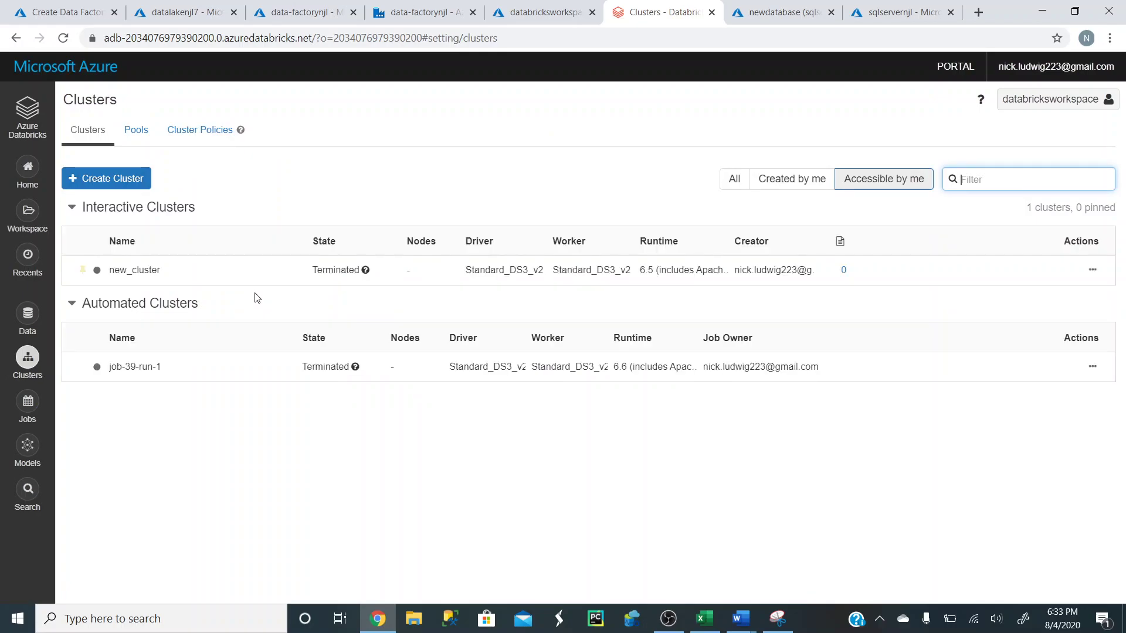
left_click(181, 276)
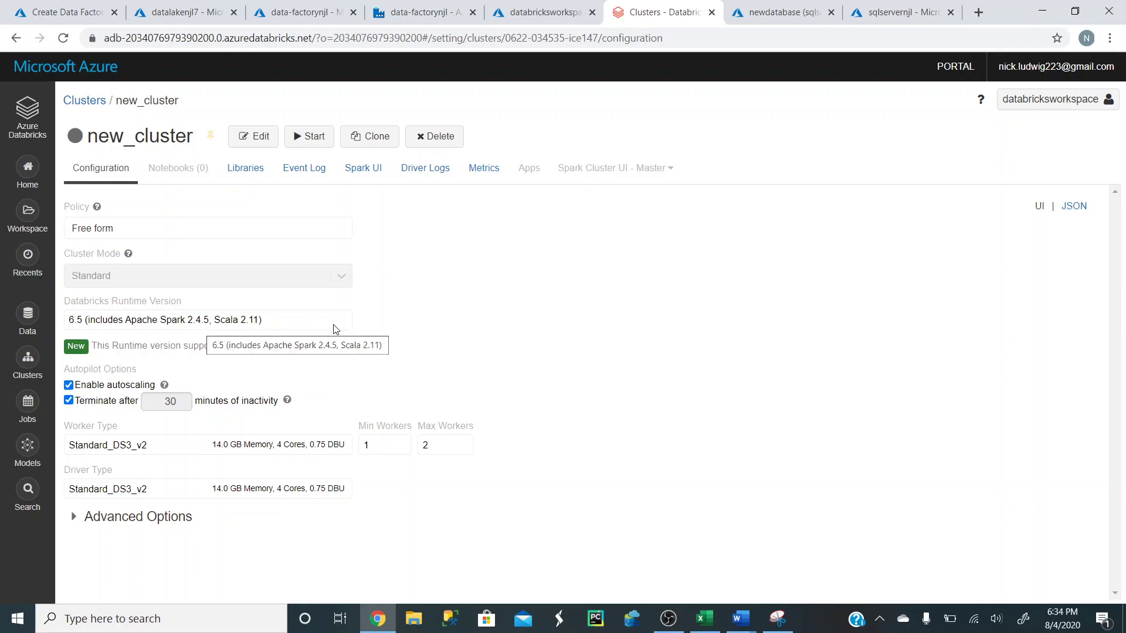
left_click(435, 14)
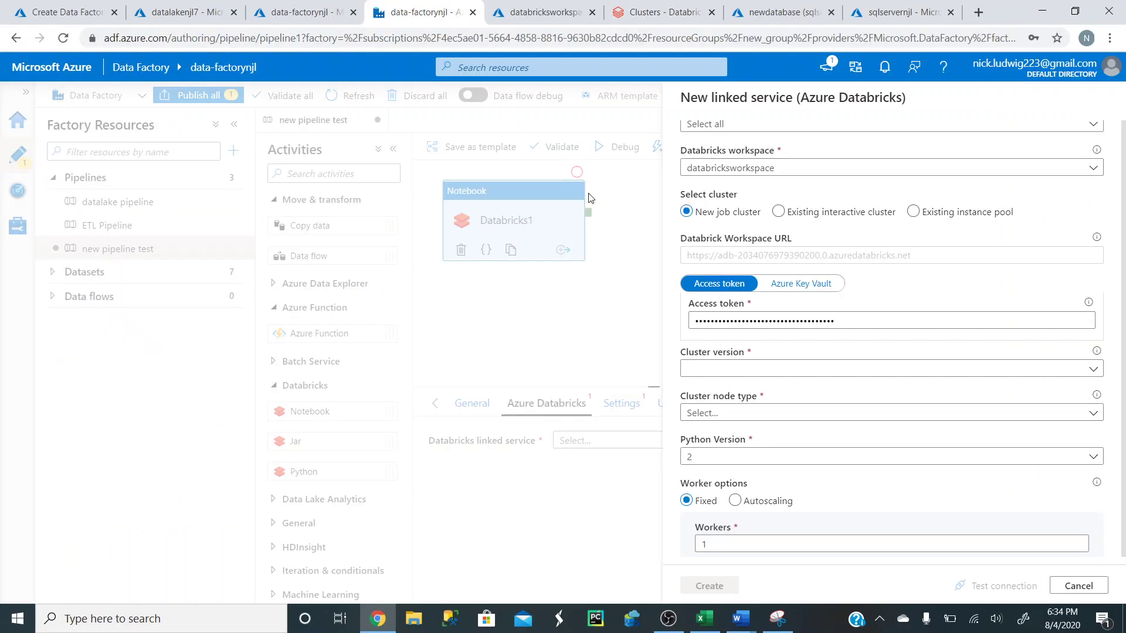
- Tentatively set the cluster version to 6.5 ML with GPU
left_click(768, 373)
left_click(1093, 369)
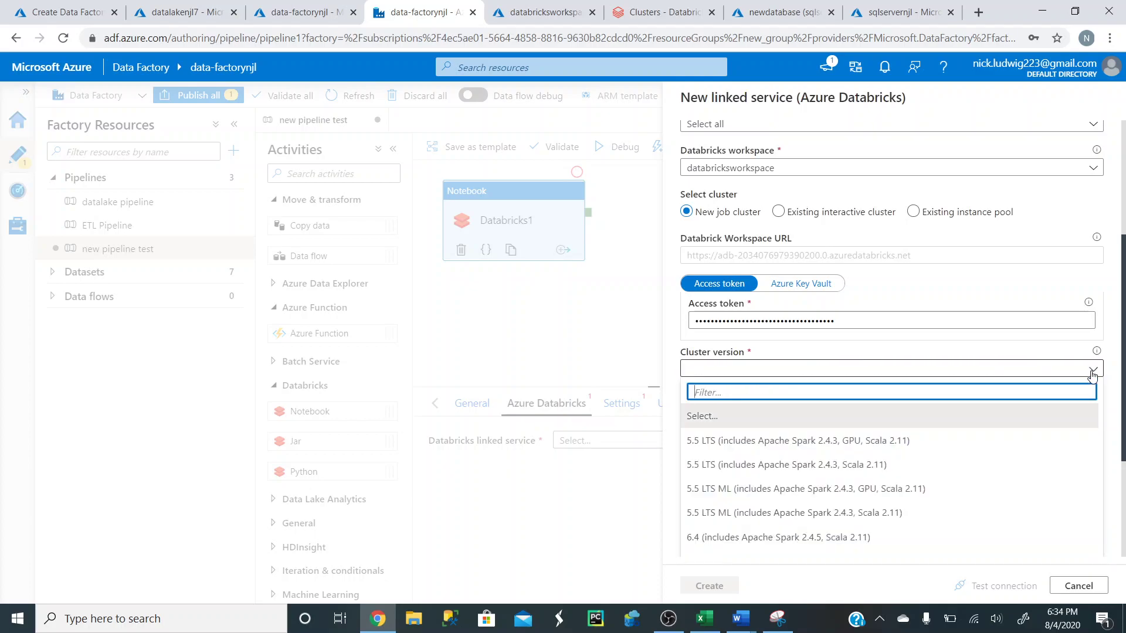
scroll(886, 462, "down", 3)
scroll(885, 462, "down", 1)
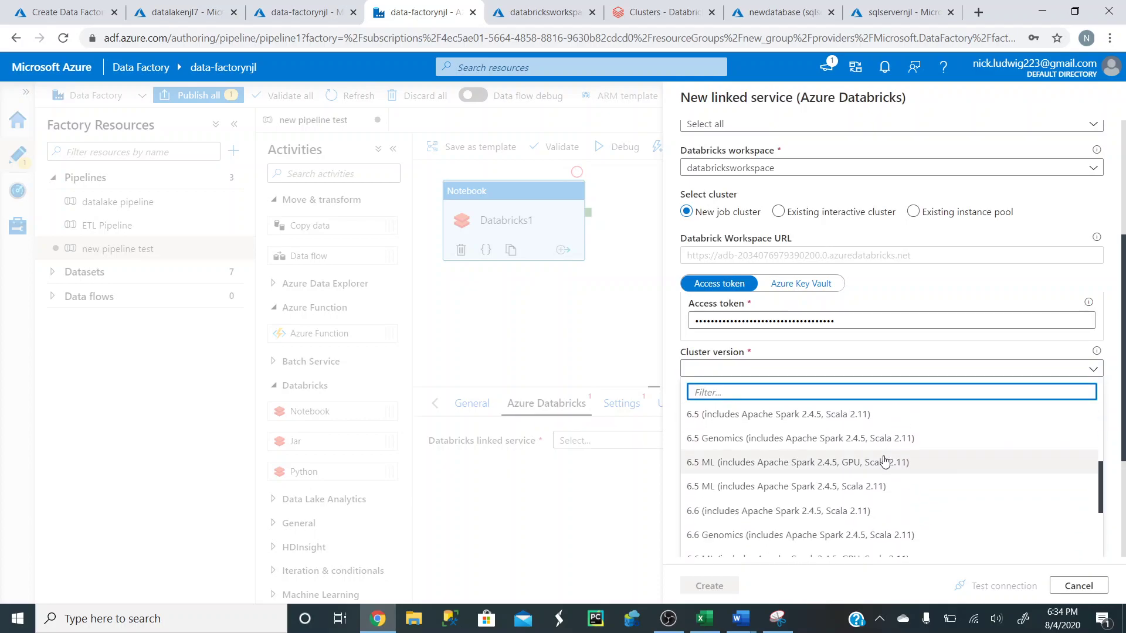
left_click(804, 467)
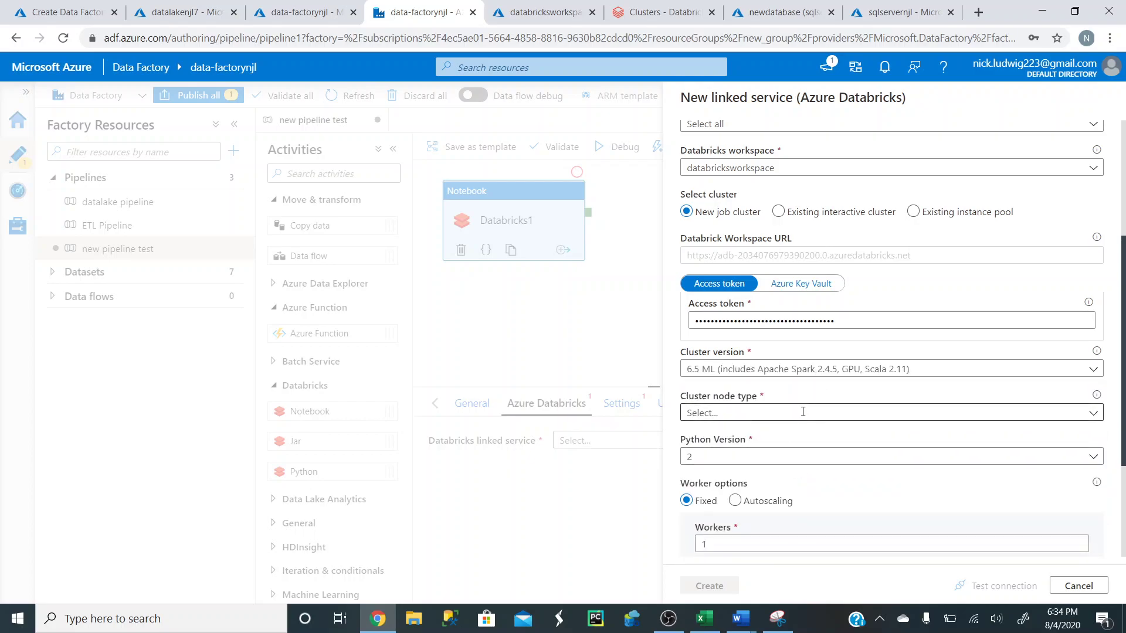
- Look through the cluster node type list without choosing one
left_click(897, 411)
left_click(1094, 414)
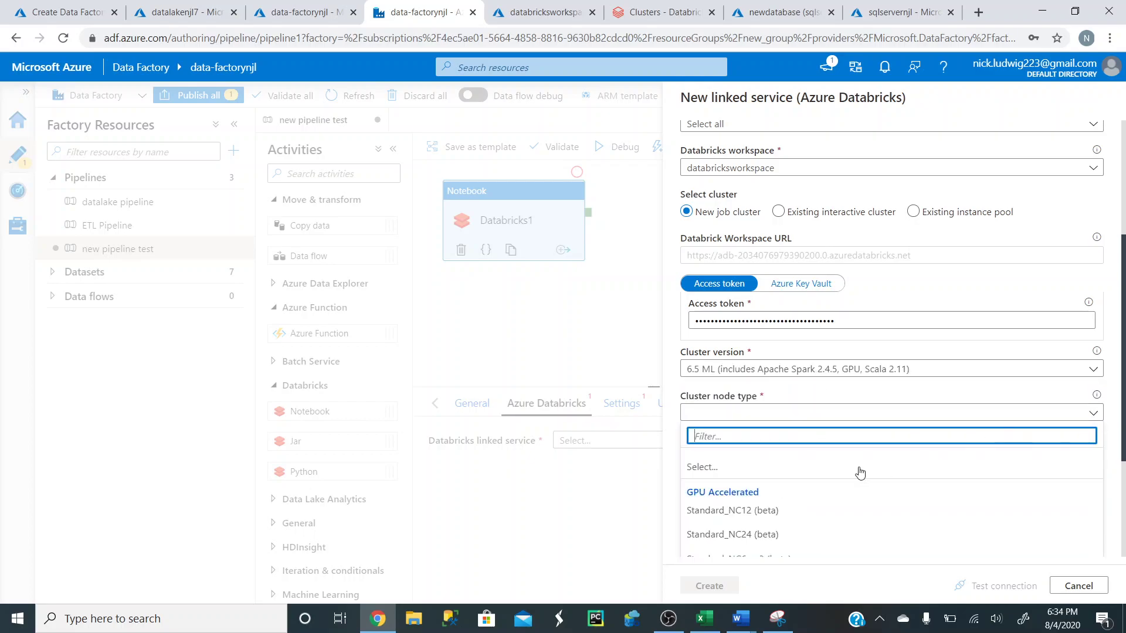
scroll(795, 486, "down", 3)
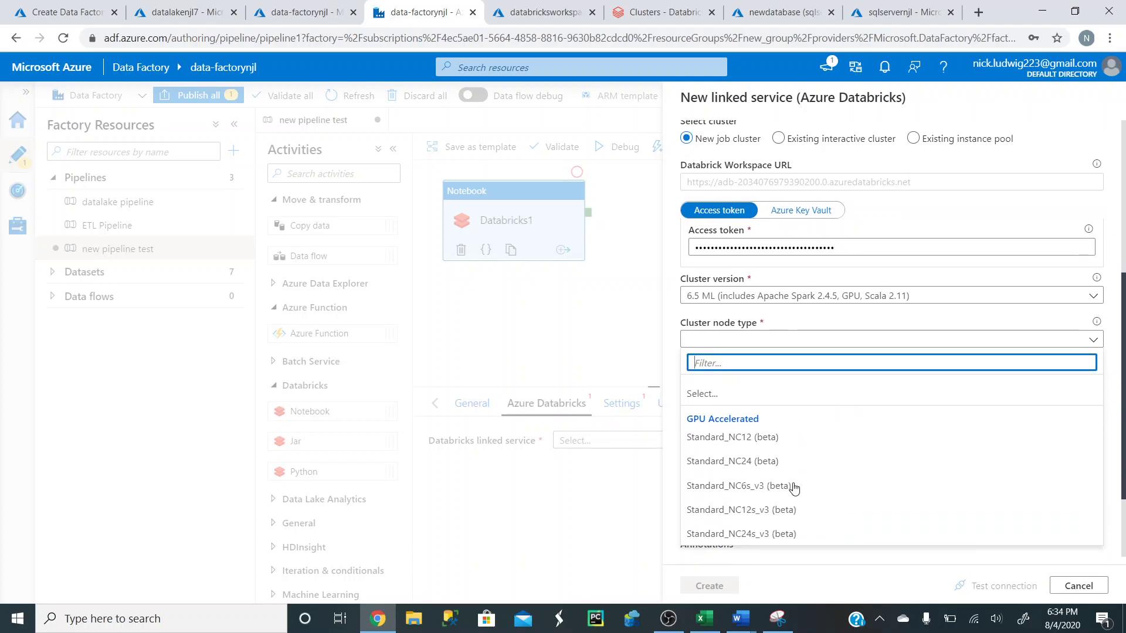
scroll(798, 464, "up", 2)
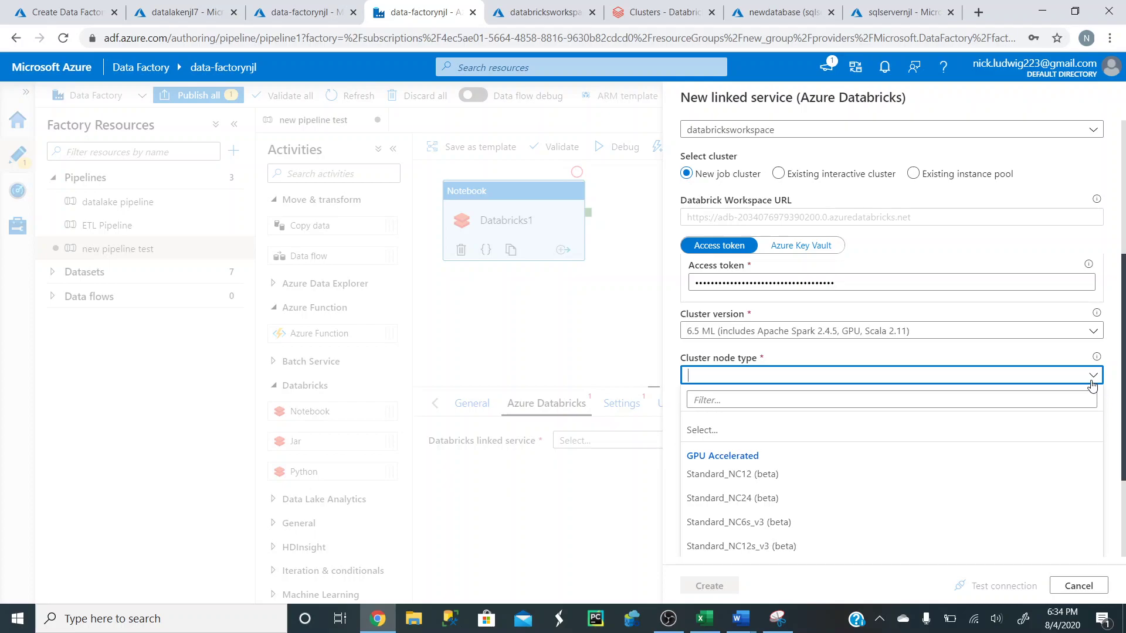
left_click(1085, 398)
scroll(759, 464, "down", 1)
scroll(759, 463, "up", 3)
scroll(821, 375, "down", 4)
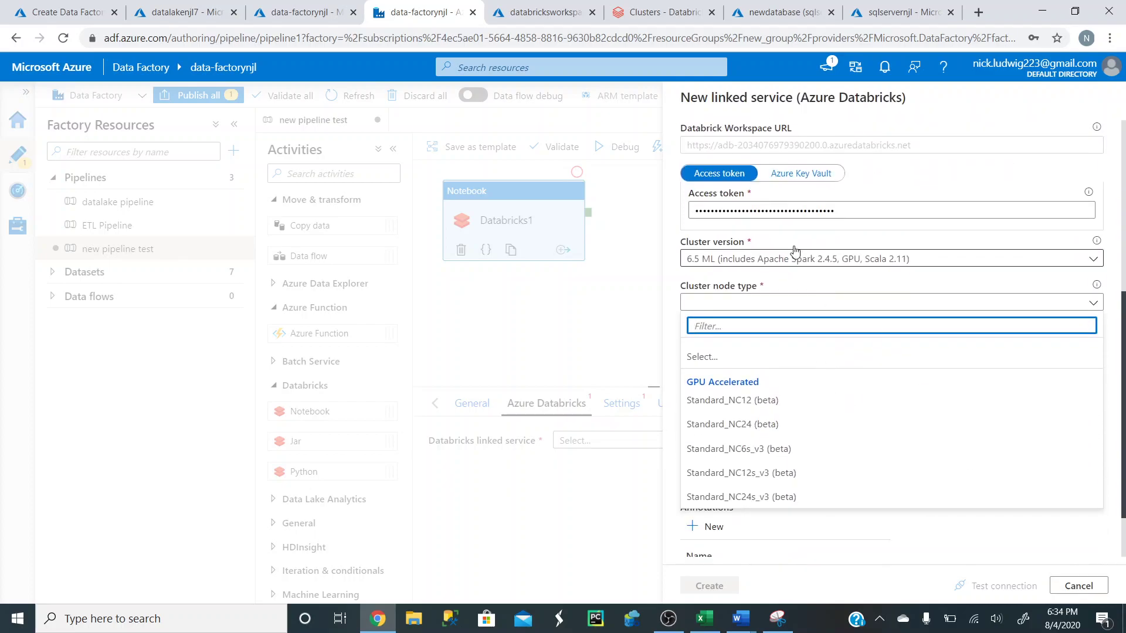
left_click(768, 261)
- Switch to the plain 6.5 runtime with Standard_DS3_v2 nodes, cross-checking new_cluster in Databricks
left_click(817, 284)
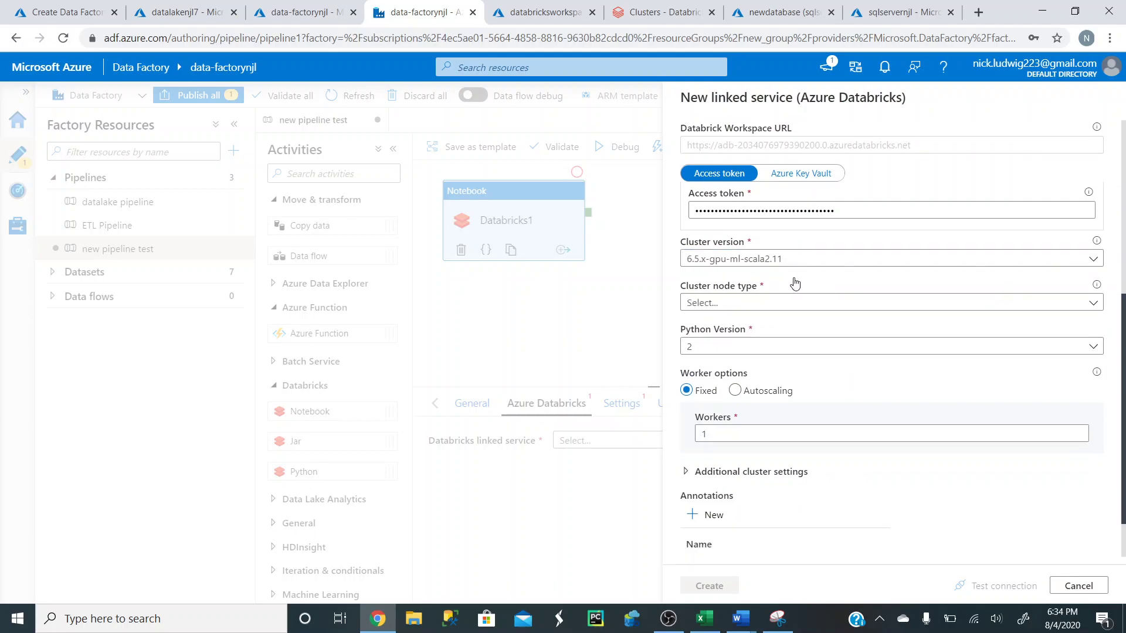
left_click(1093, 258)
scroll(821, 337, "down", 1)
scroll(796, 347, "down", 1)
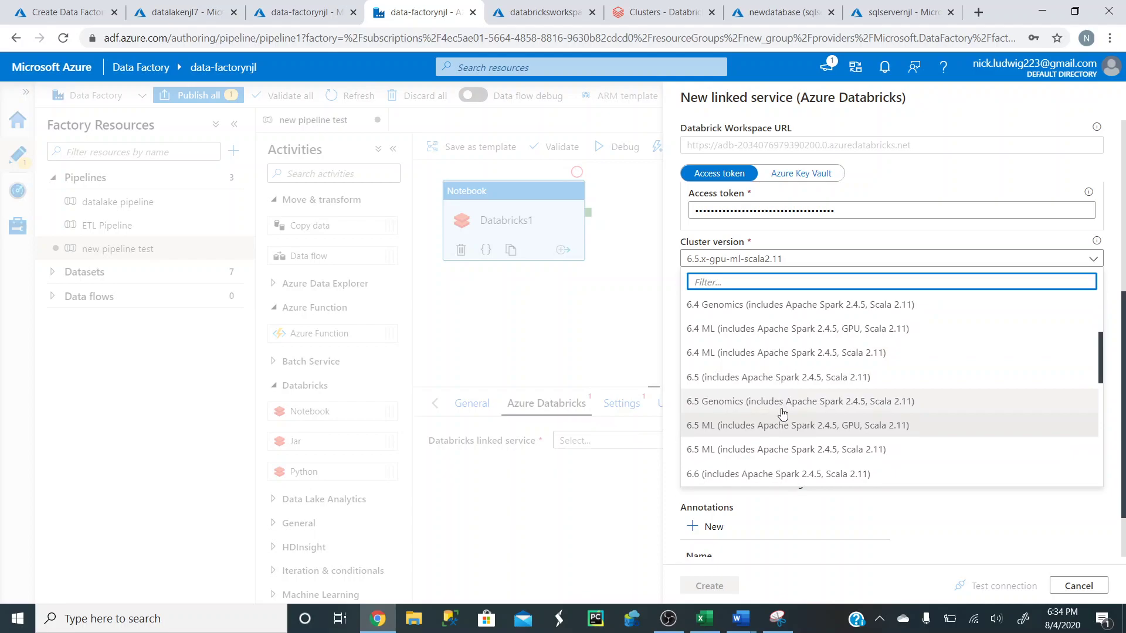
left_click(779, 379)
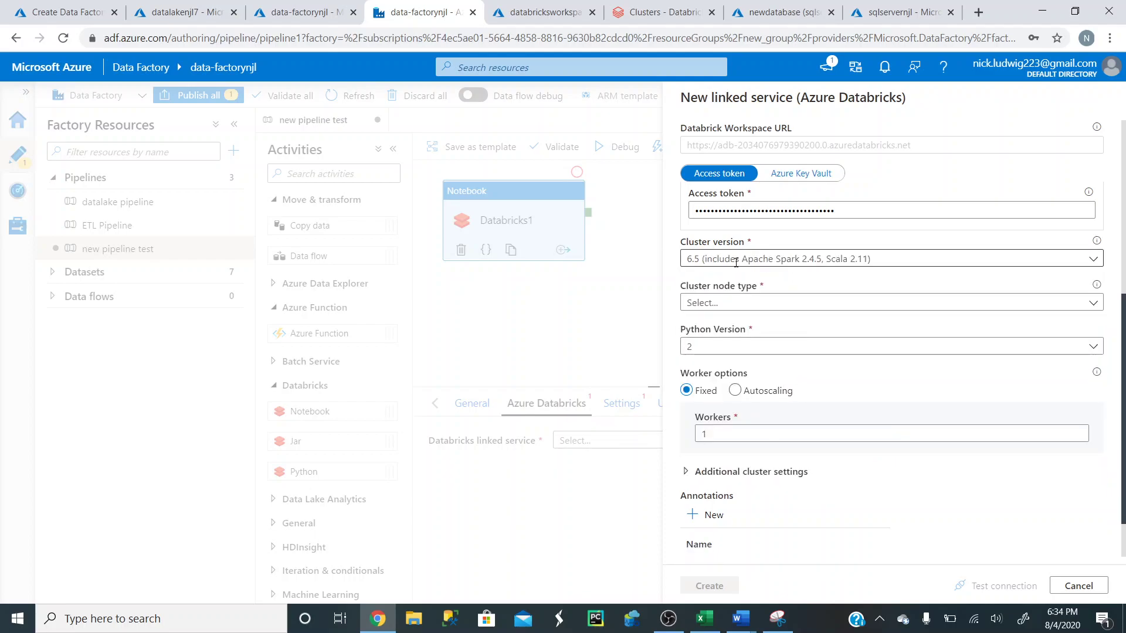
left_click(1093, 302)
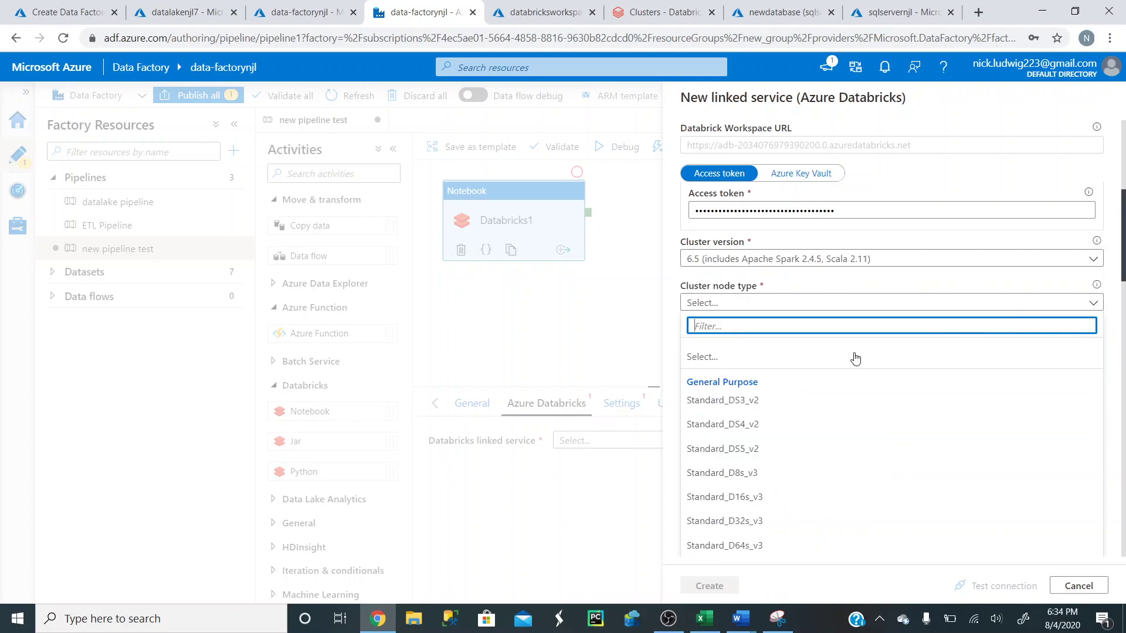
left_click(733, 400)
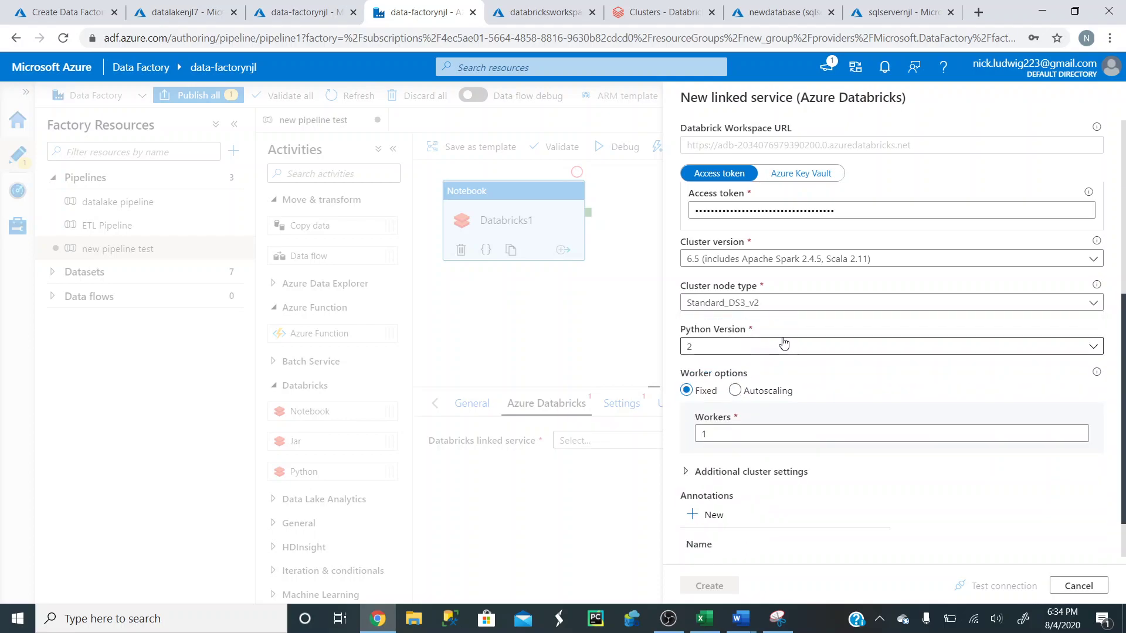
left_click(659, 12)
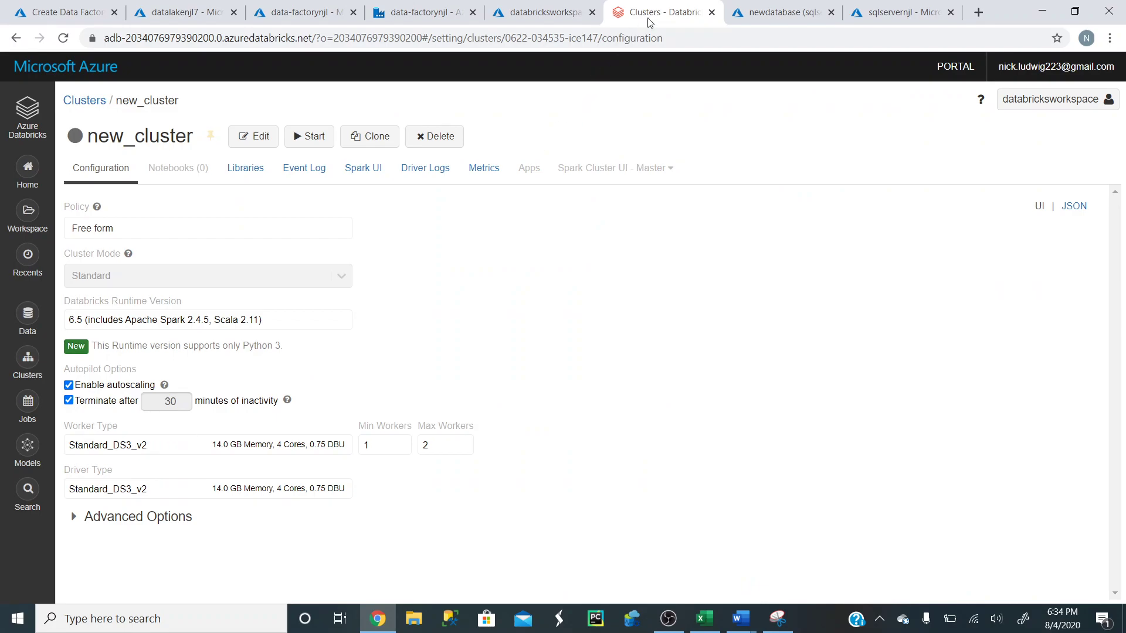
left_click(387, 16)
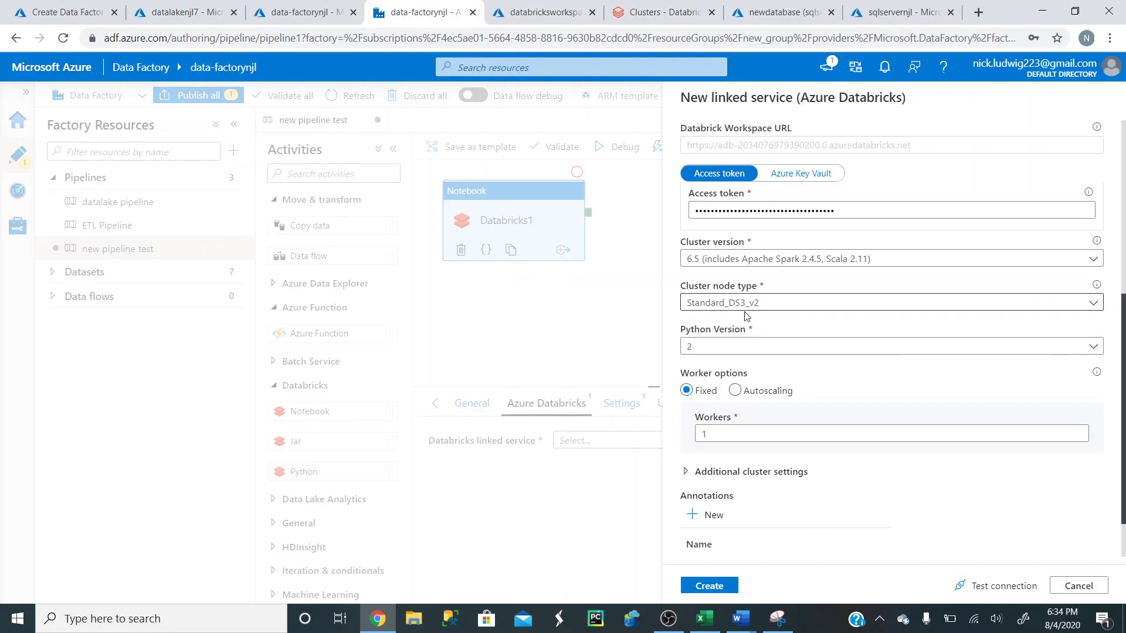
- Set Python version 3 and 1 worker, then create the AzureDatabricks24 linked service
left_click(770, 347)
left_click(753, 390)
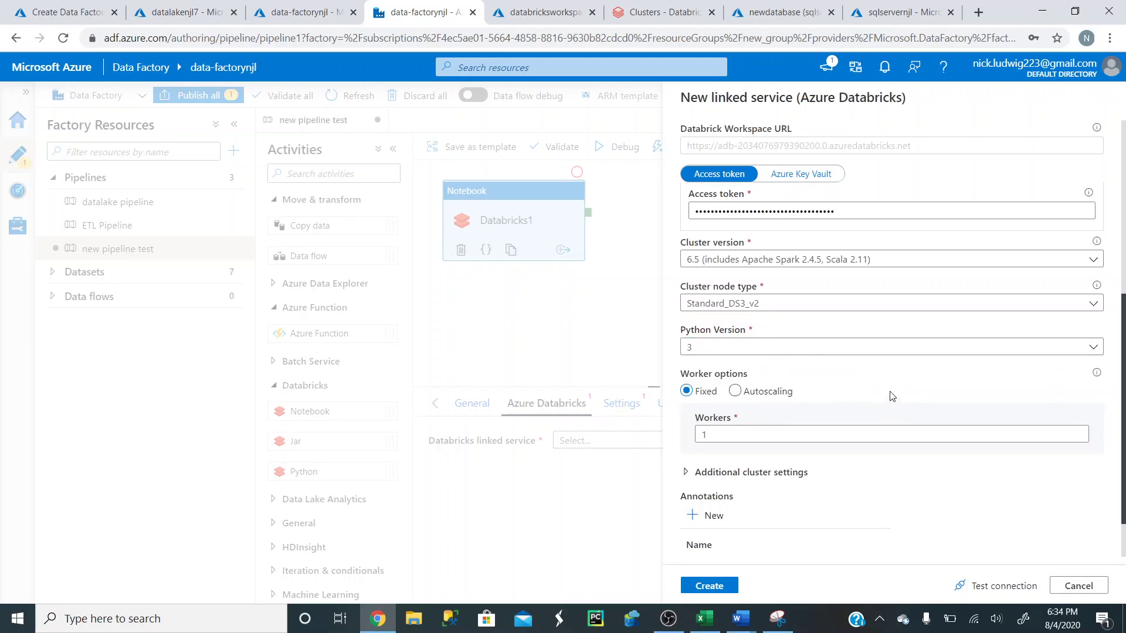
scroll(892, 399, "down", 1)
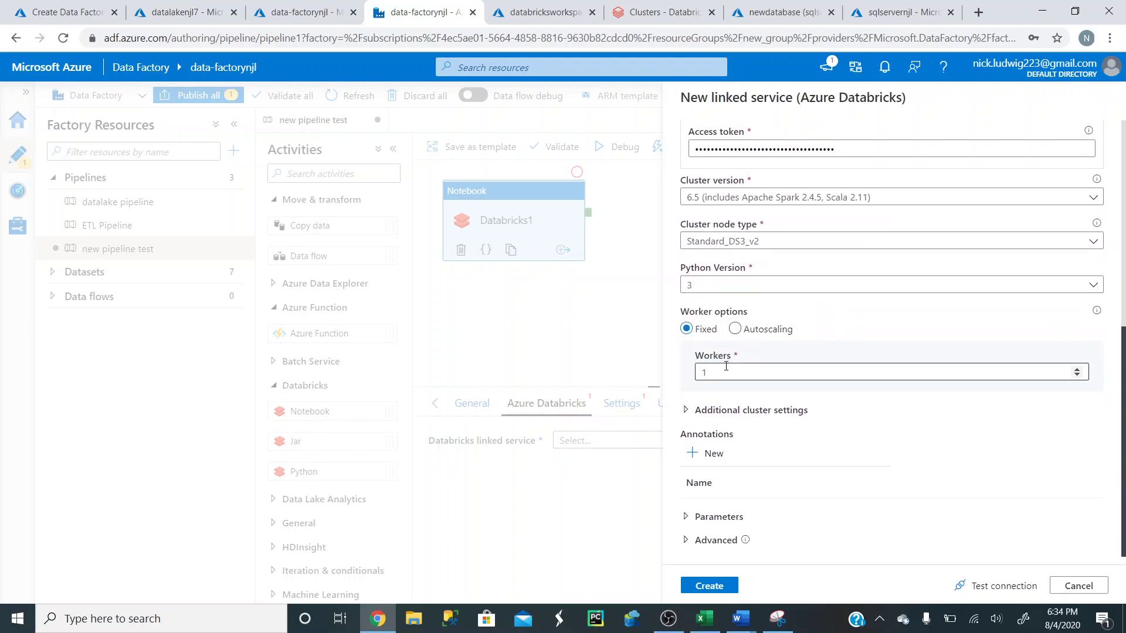
left_click(747, 376)
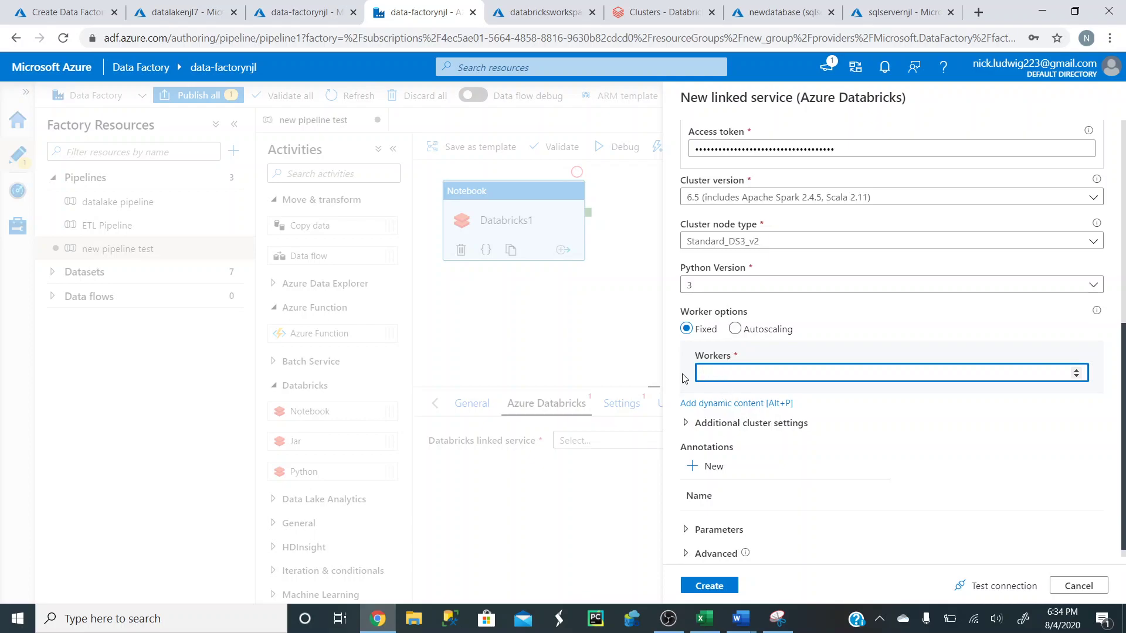
type("1")
scroll(869, 375, "down", 1)
left_click(727, 586)
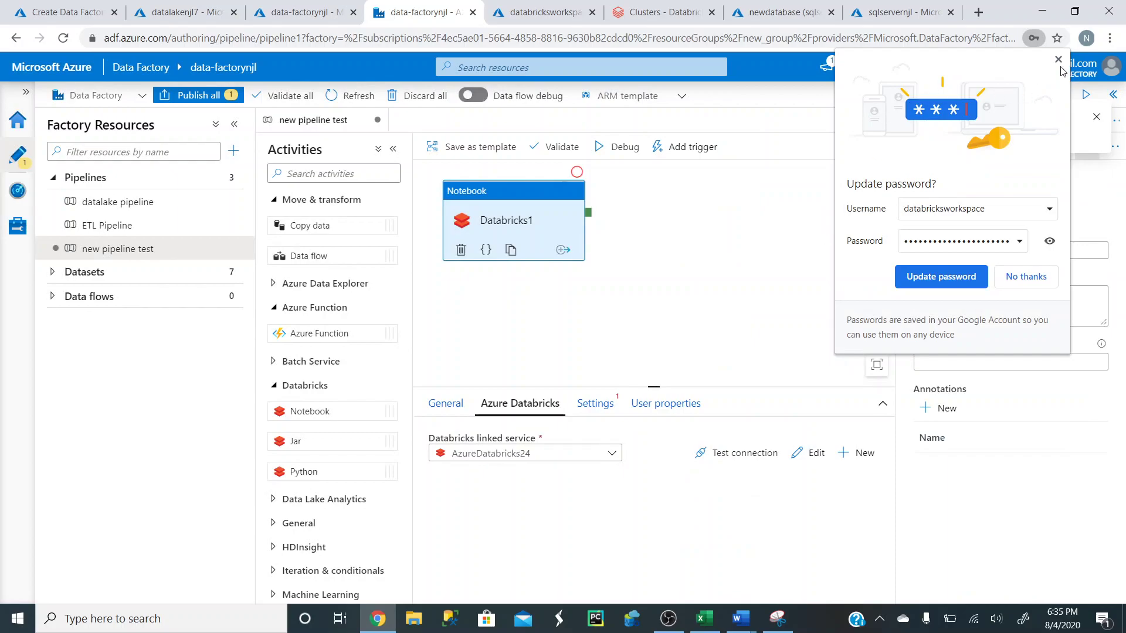
- Reopen AzureDatabricks24 from the linked services list and confirm its connection test succeeds
left_click(1059, 59)
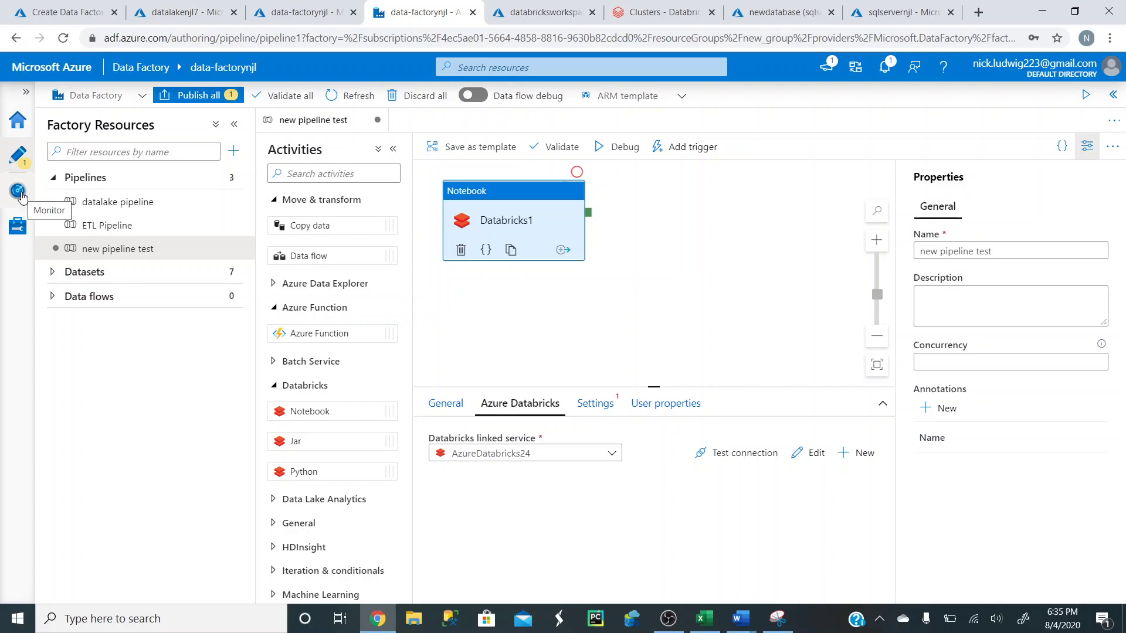
left_click(19, 232)
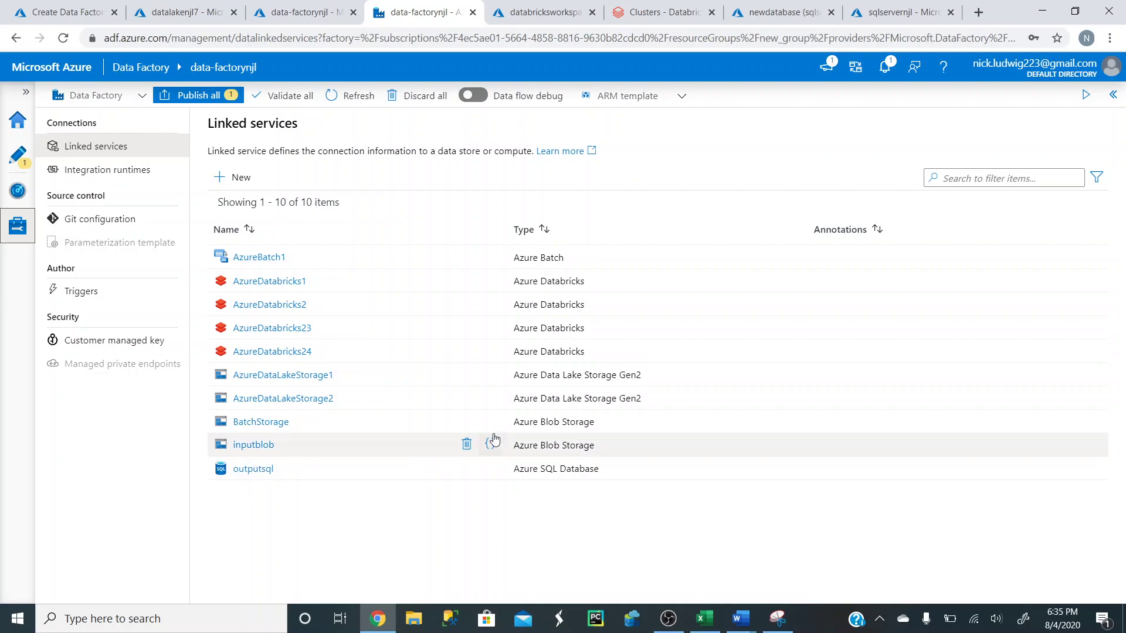
left_click(285, 352)
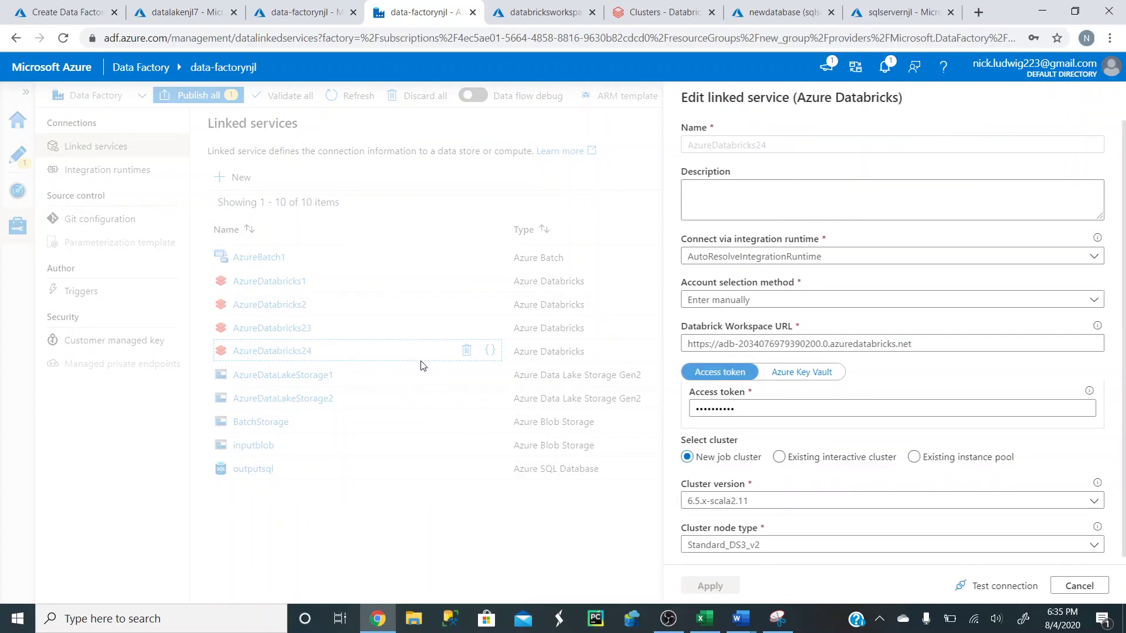
left_click(991, 588)
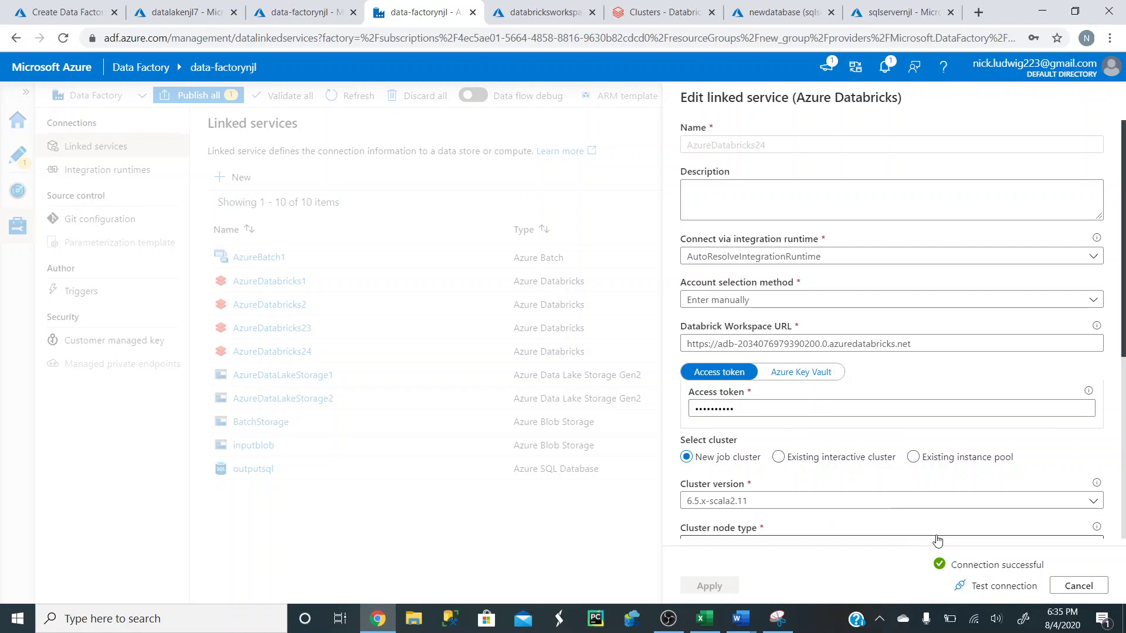
left_click(1077, 586)
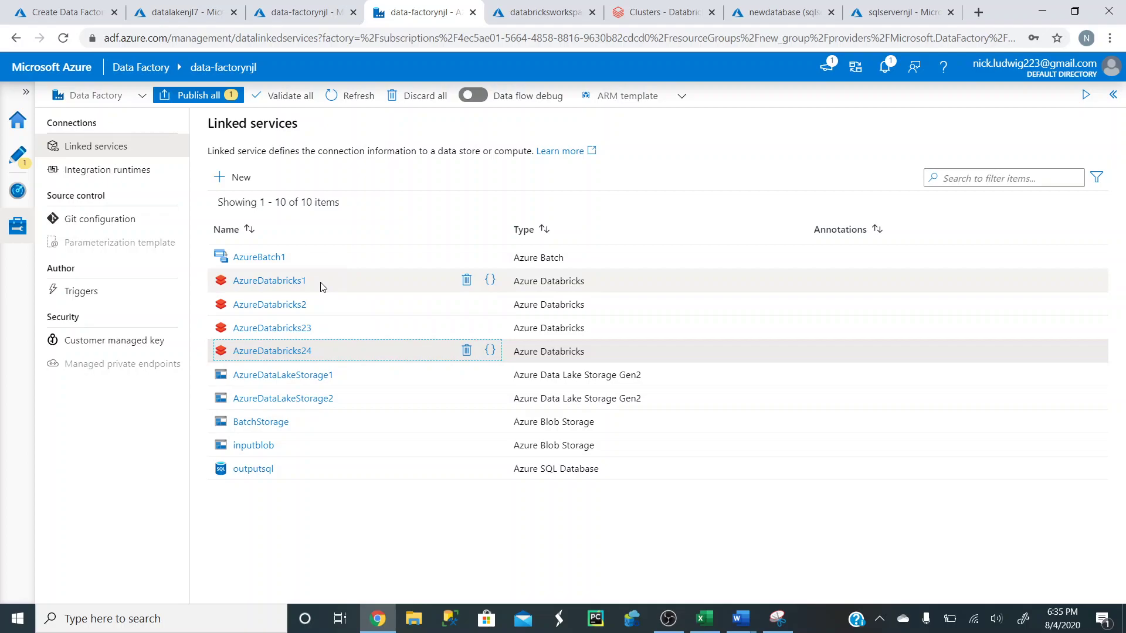
left_click(18, 157)
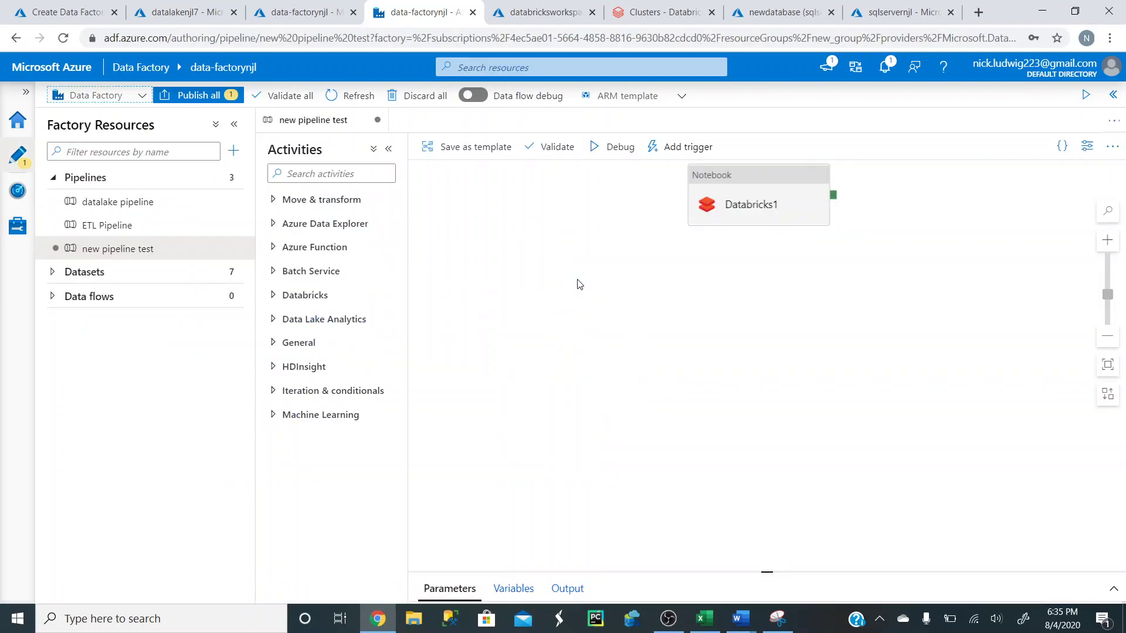
- Move Databricks1 to the canvas's upper left and successfully test its AzureDatabricks24 connection
left_click_drag(729, 180, 460, 198)
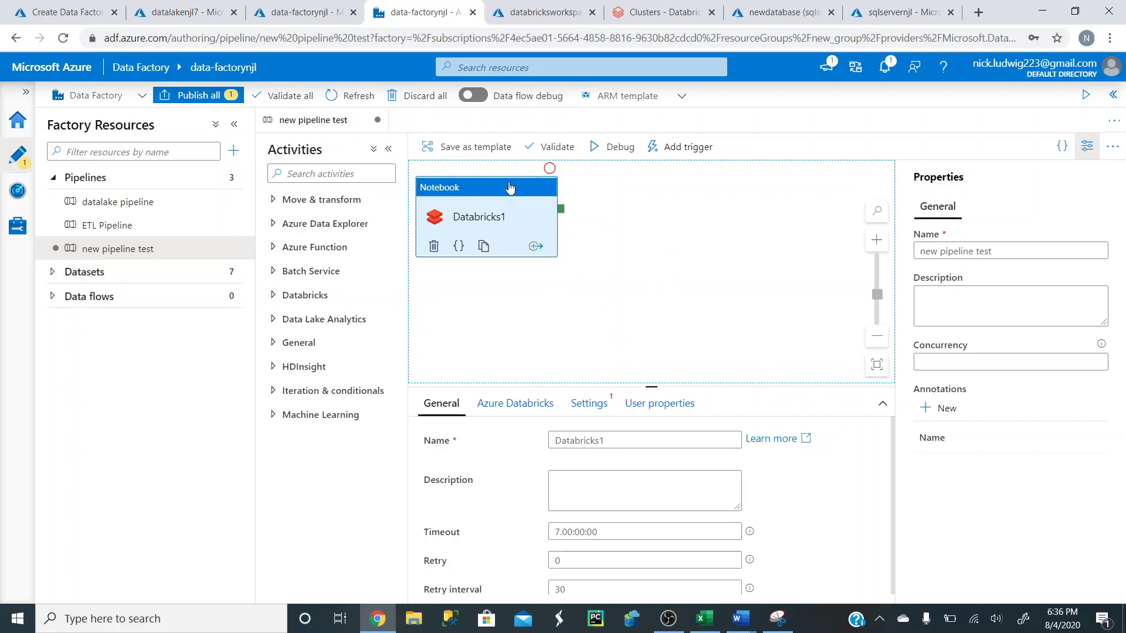
left_click(513, 404)
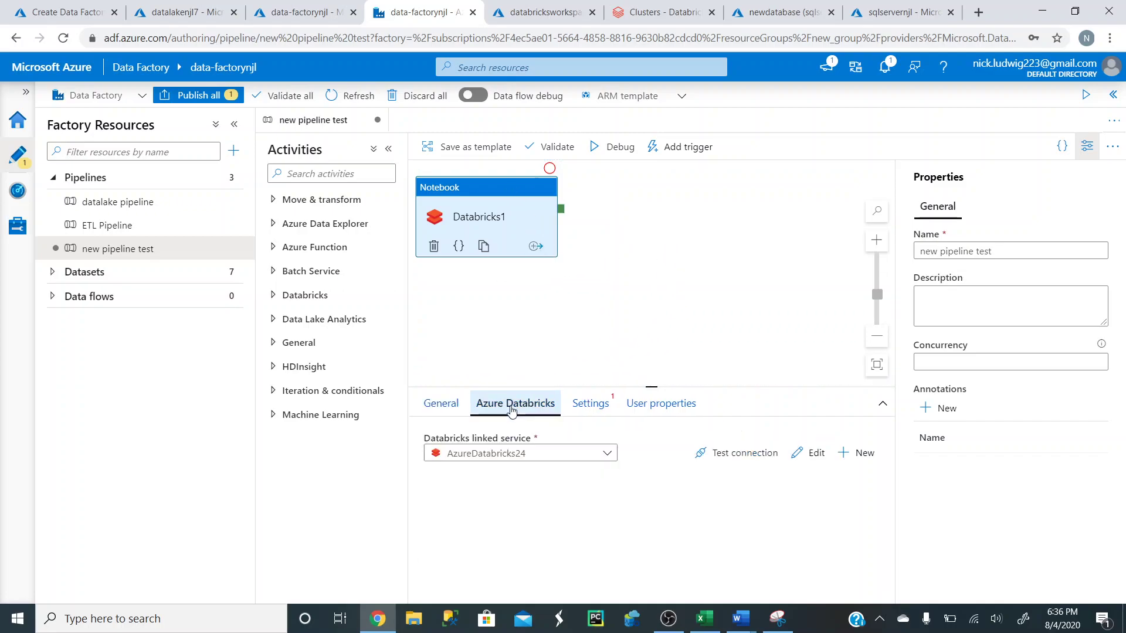
left_click(720, 453)
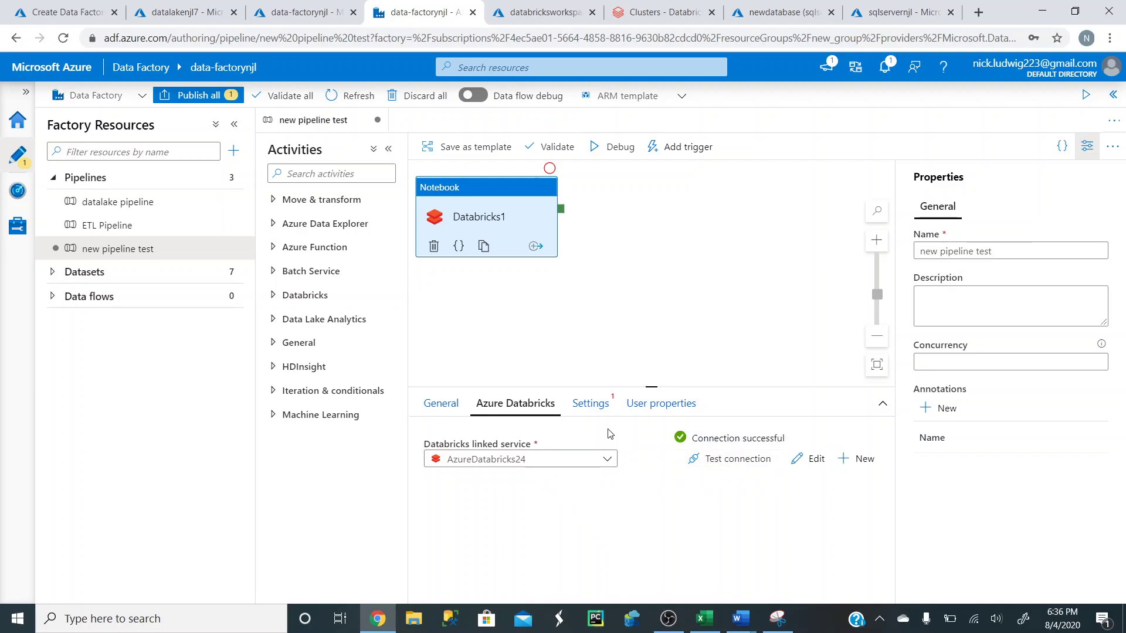
left_click(591, 403)
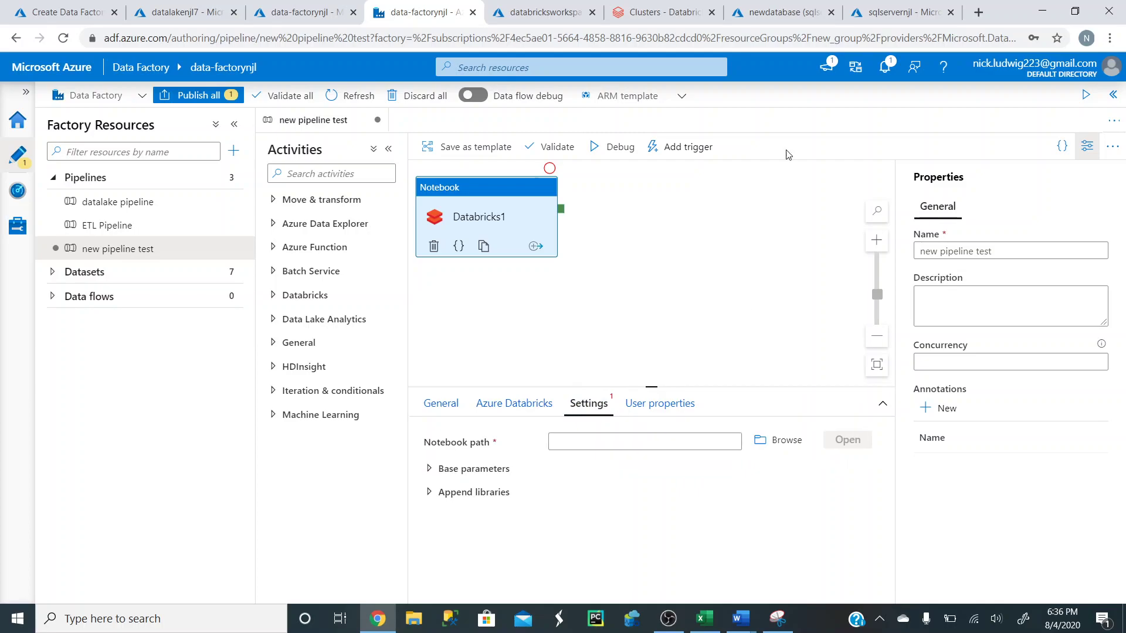
left_click(675, 12)
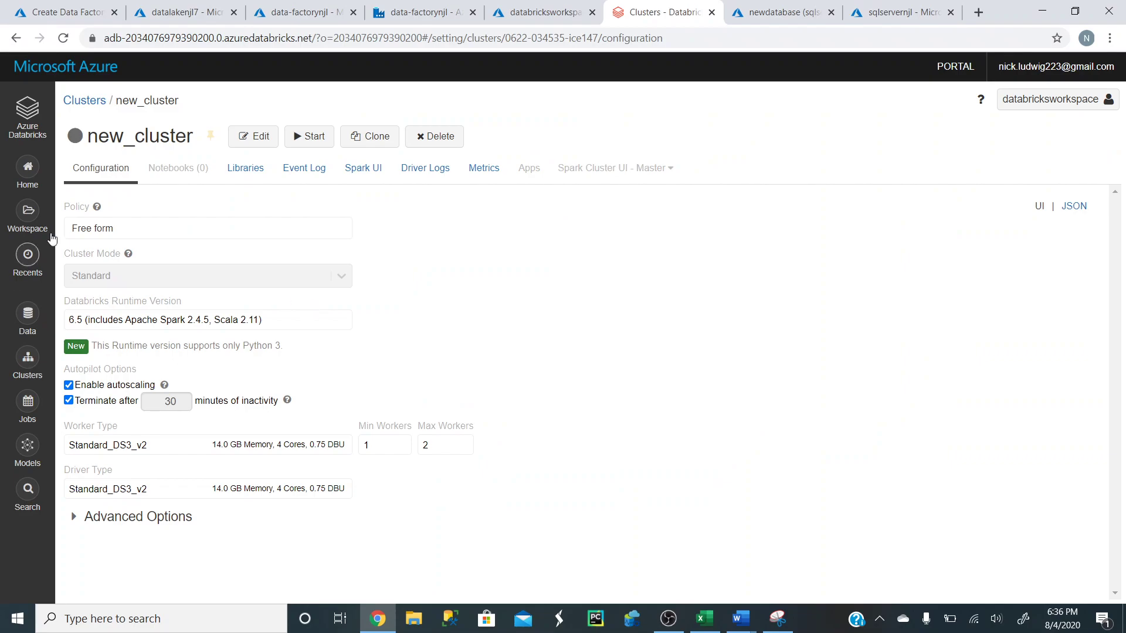
- Review Notebook11's data.csv-reading code in Databricks, then focus Databricks1's notebook path field
left_click(27, 214)
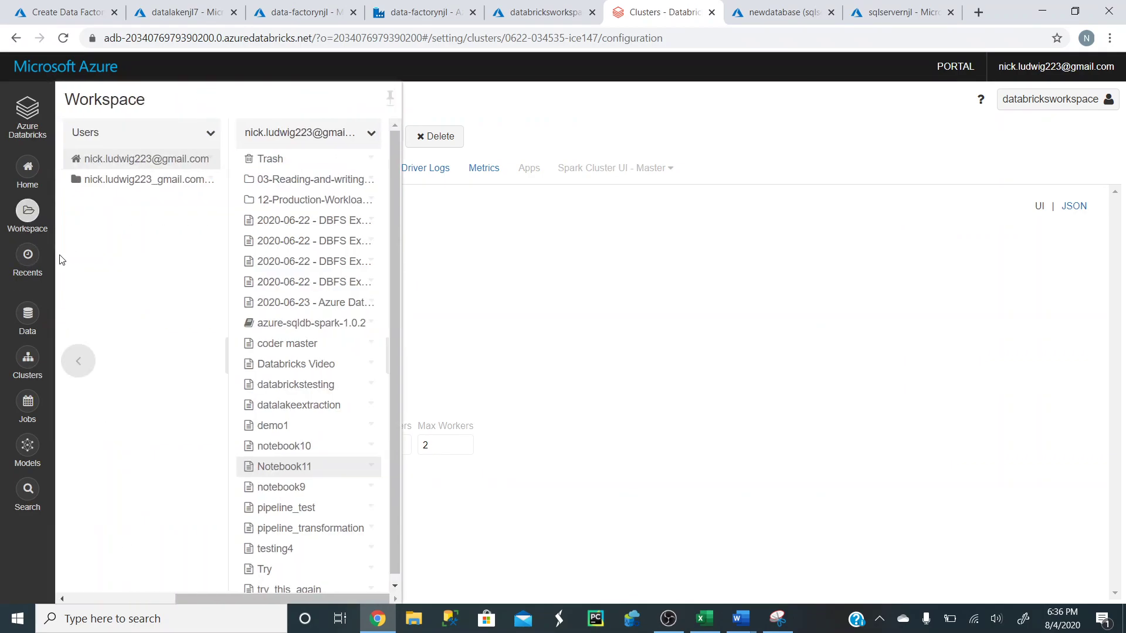
left_click(320, 468)
scroll(386, 301, "down", 8)
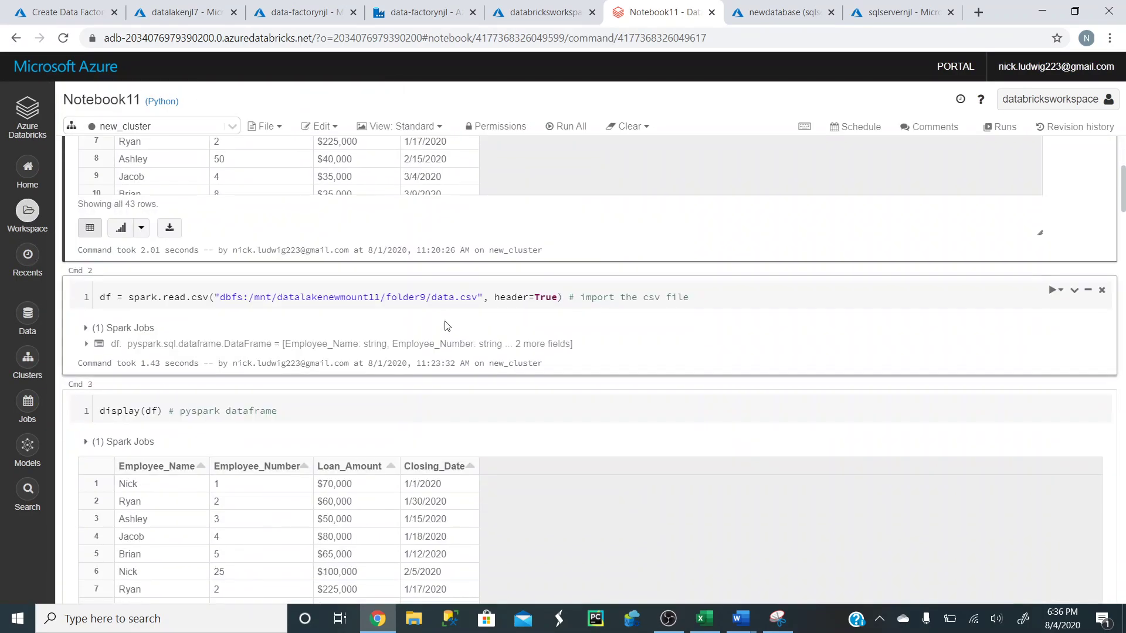
scroll(430, 327, "up", 7)
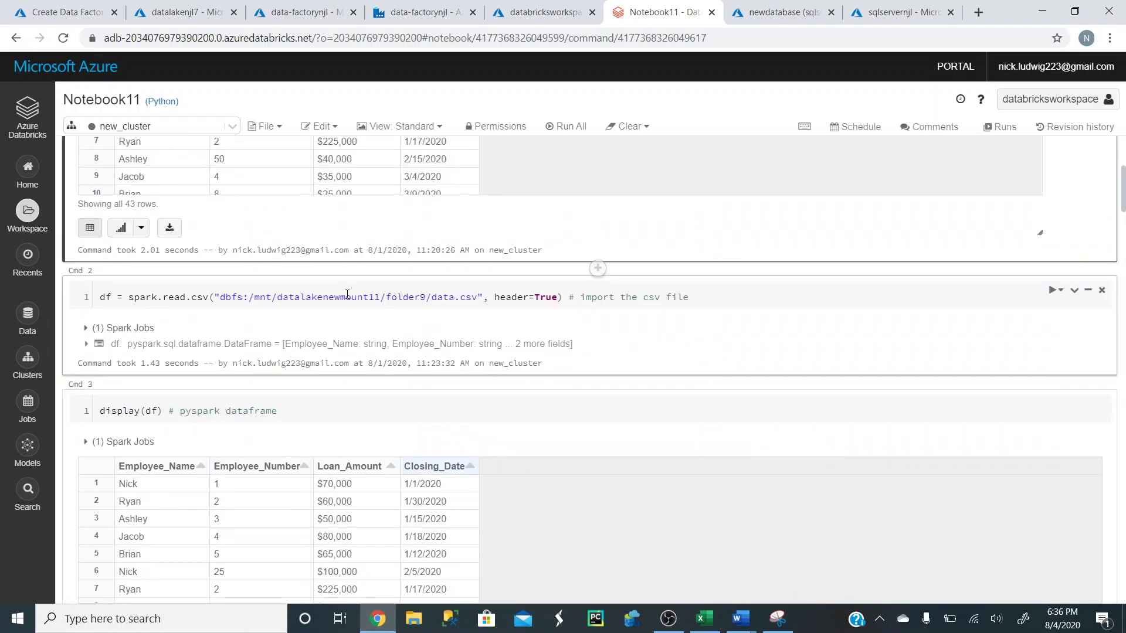
left_click(418, 13)
left_click(586, 441)
- Browse Users > the user's folder and choose Notebook11 as Databricks1's notebook path
left_click(780, 440)
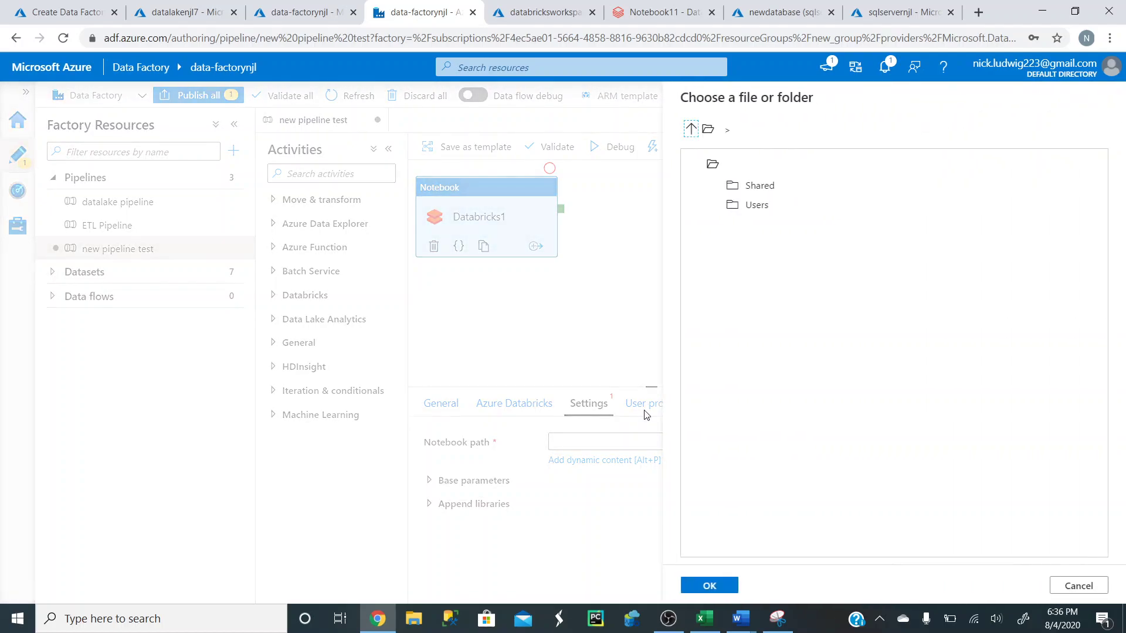
left_click(797, 194)
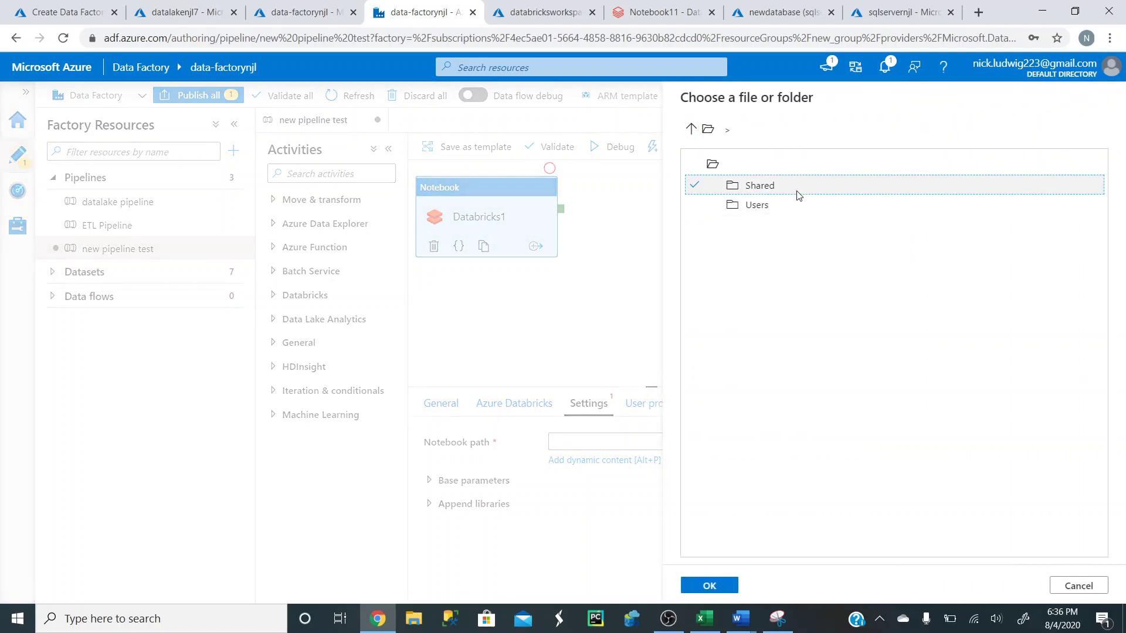
left_click(769, 208)
double_click(769, 210)
left_click(784, 194)
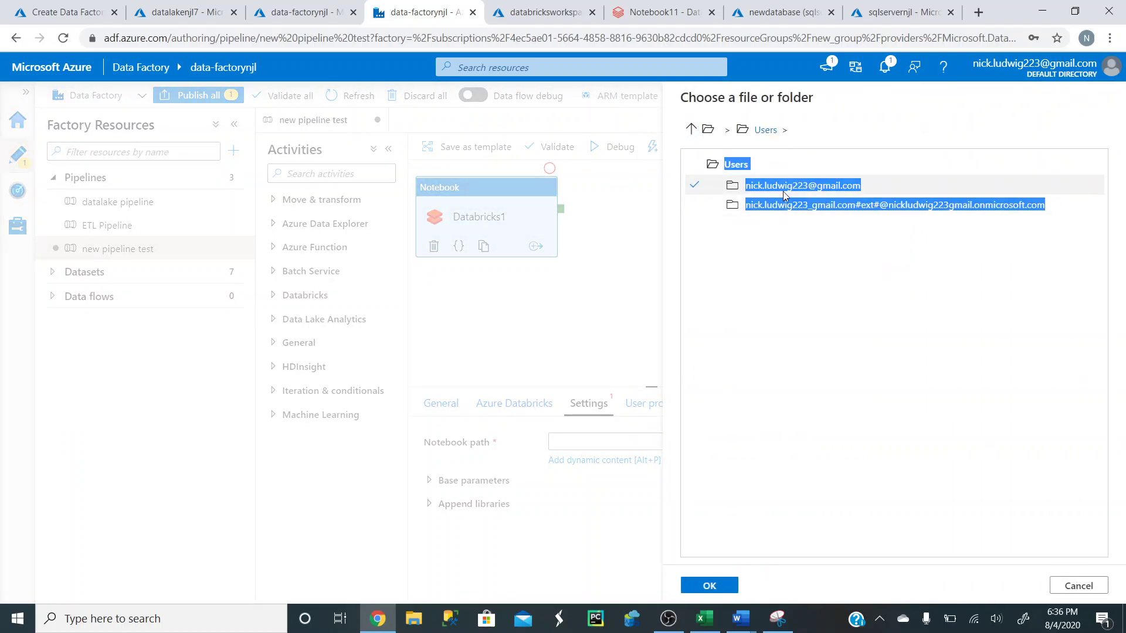
double_click(750, 192)
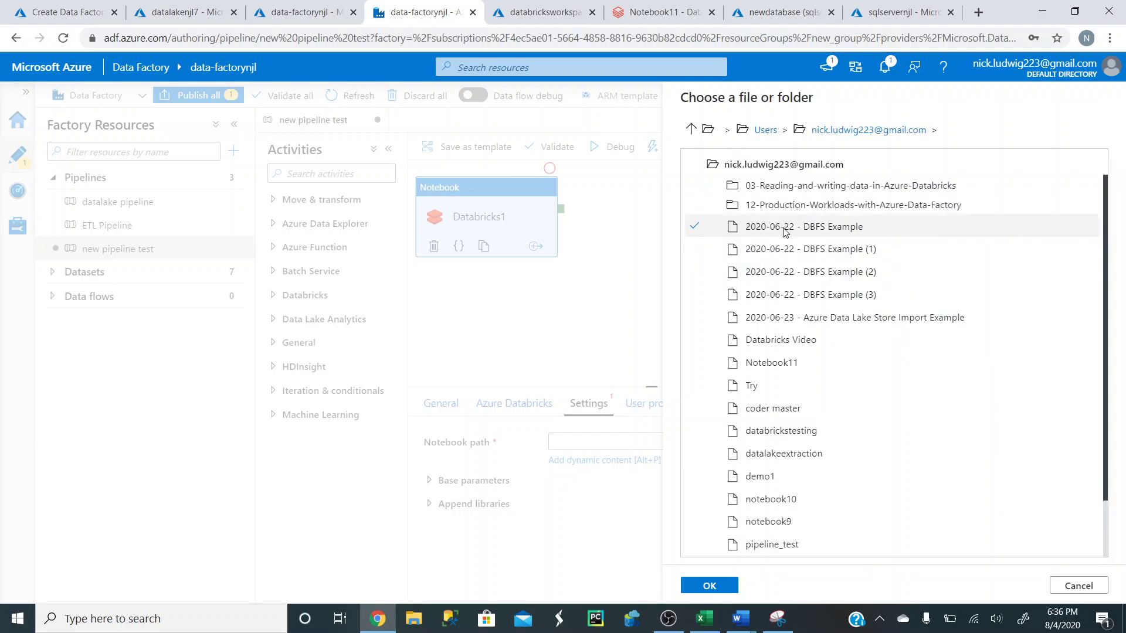
double_click(798, 367)
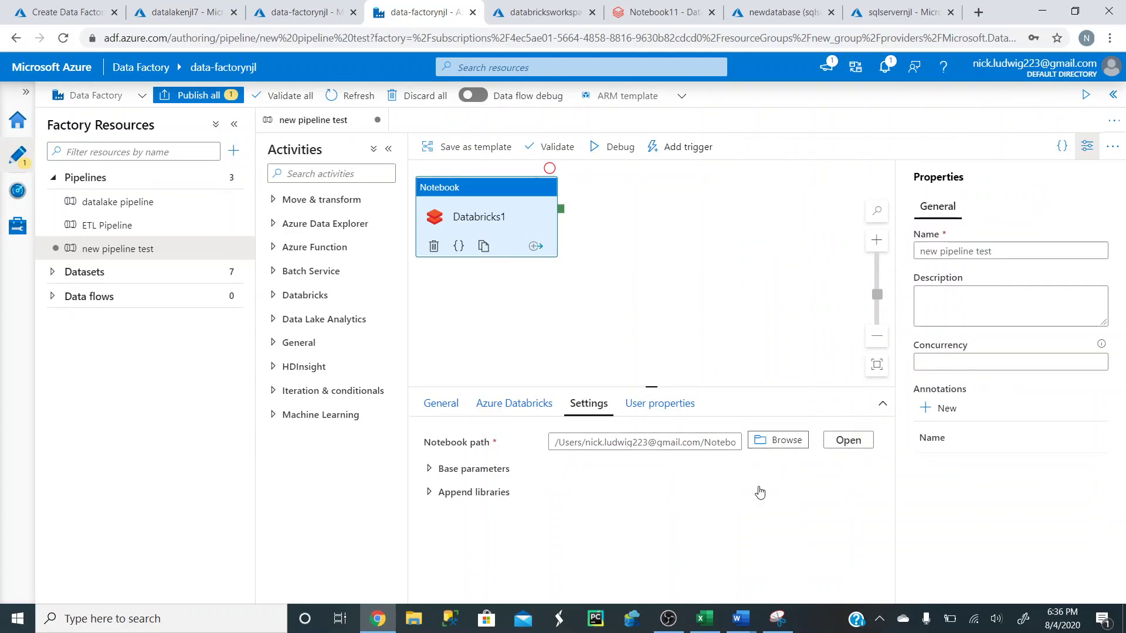
left_click(704, 445)
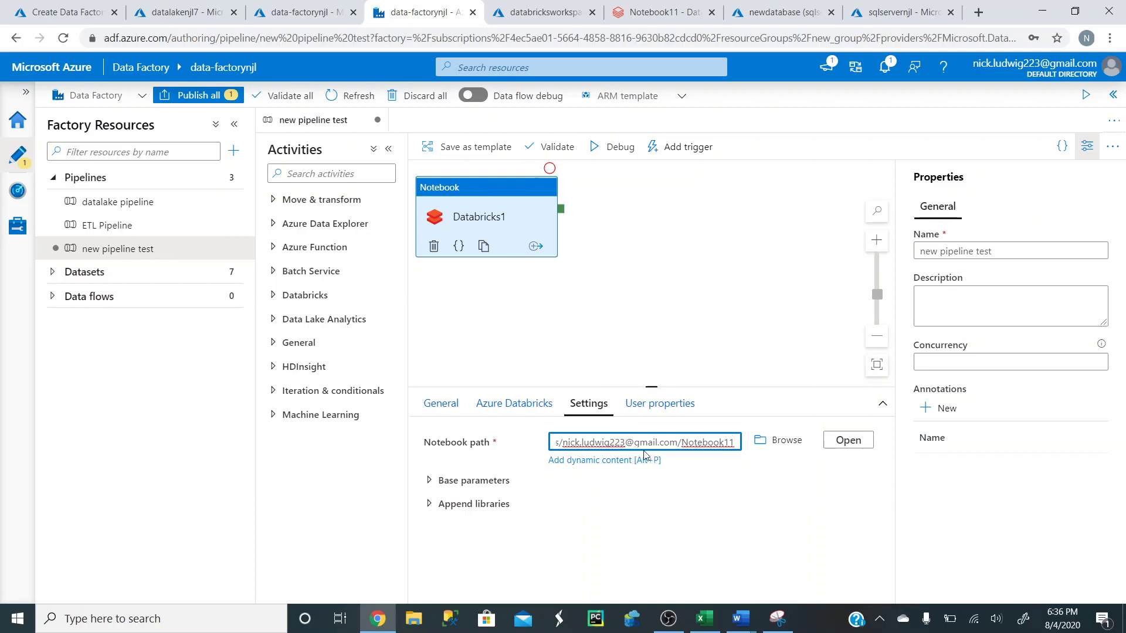
left_click(441, 403)
left_click(486, 194)
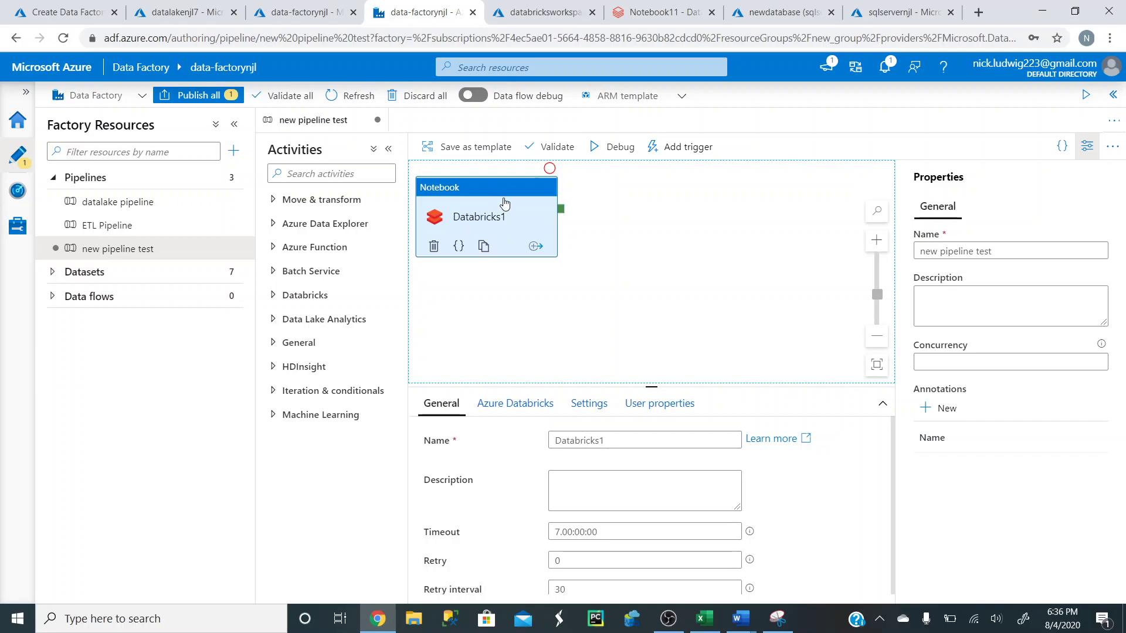
- Start a new Azure Data Lake Storage Gen2 linked service from Manage > Linked services
left_click(19, 228)
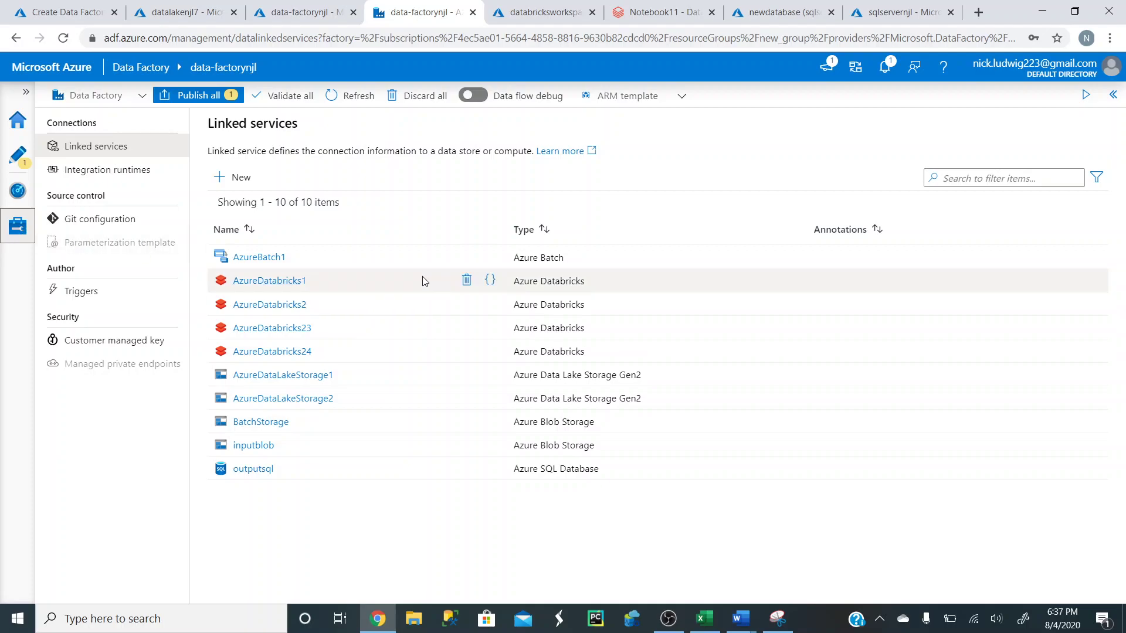
left_click(240, 177)
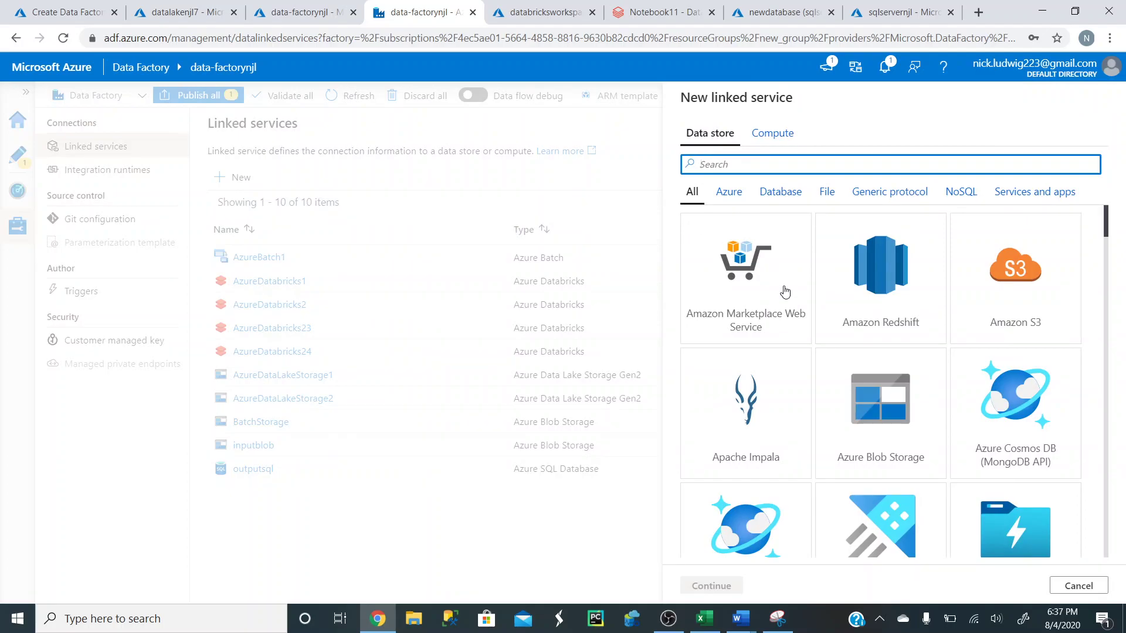
scroll(876, 278, "down", 3)
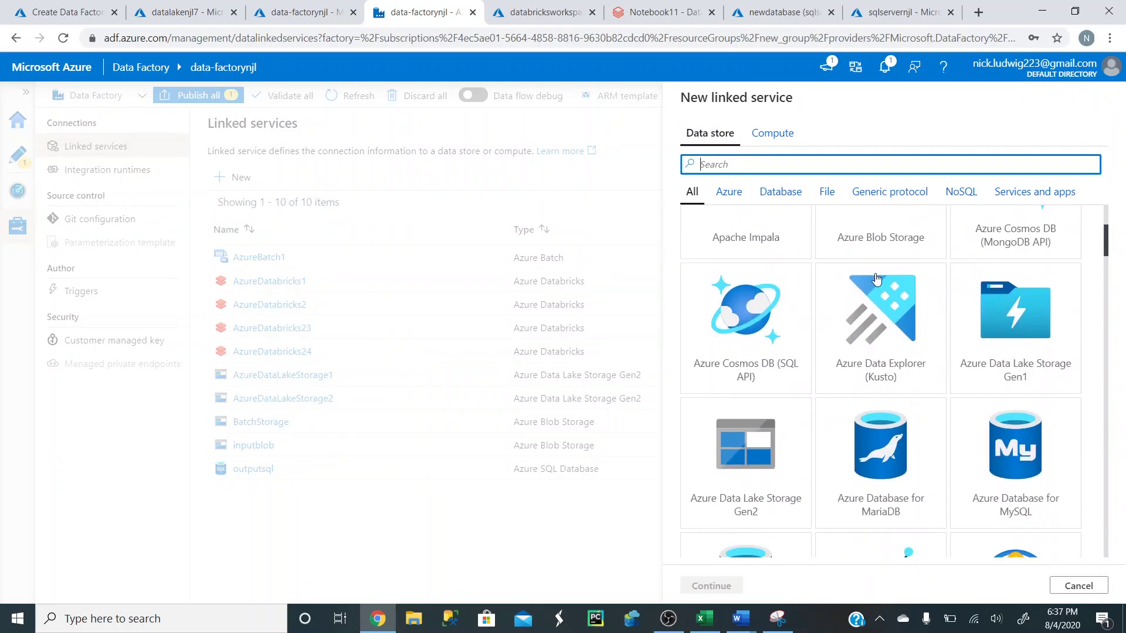
left_click(741, 460)
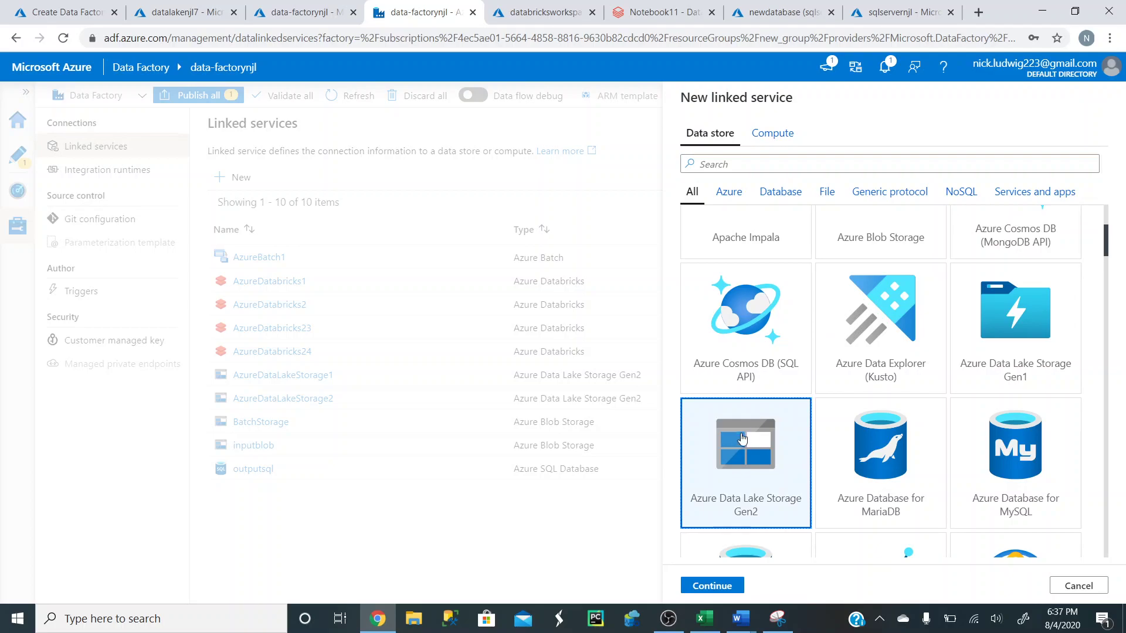
scroll(773, 401, "up", 3)
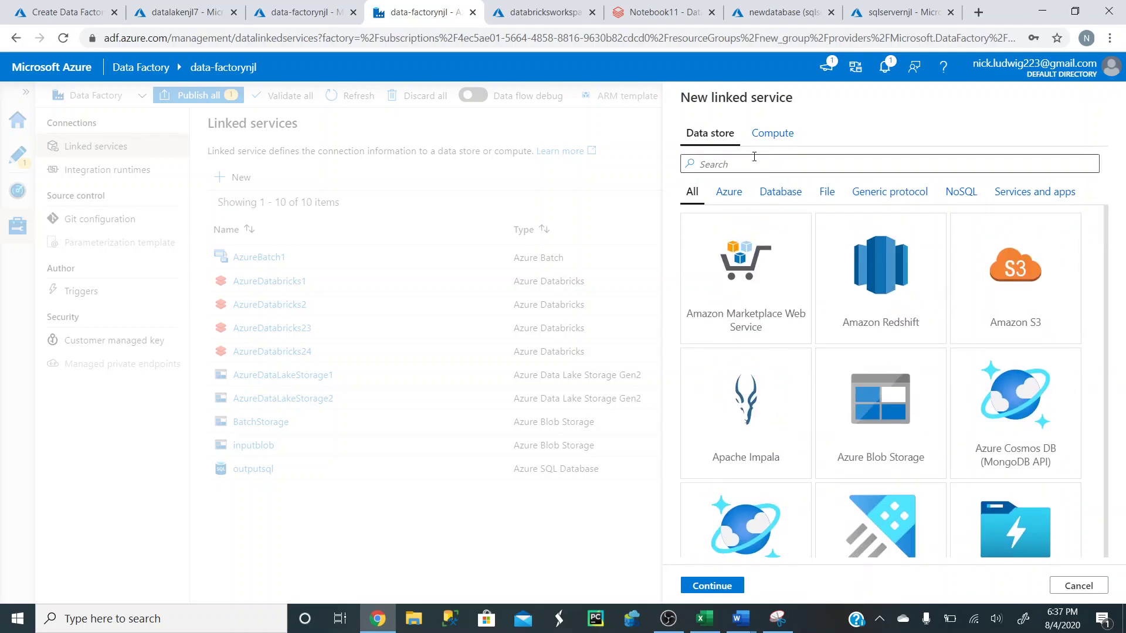
scroll(770, 412, "down", 3)
scroll(768, 417, "down", 2)
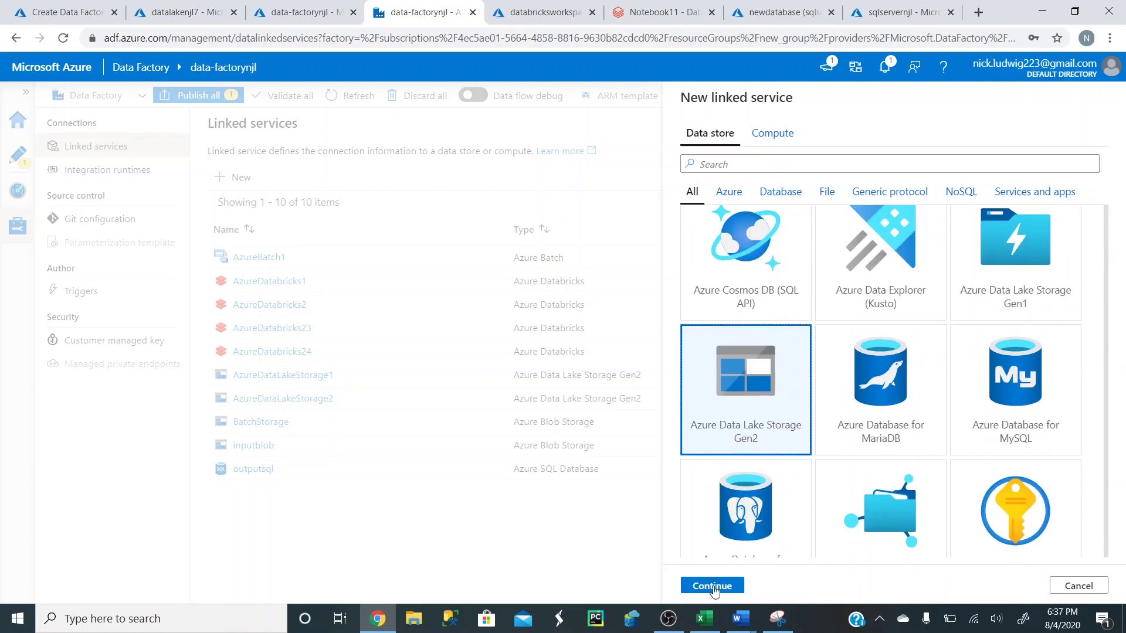
left_click(711, 586)
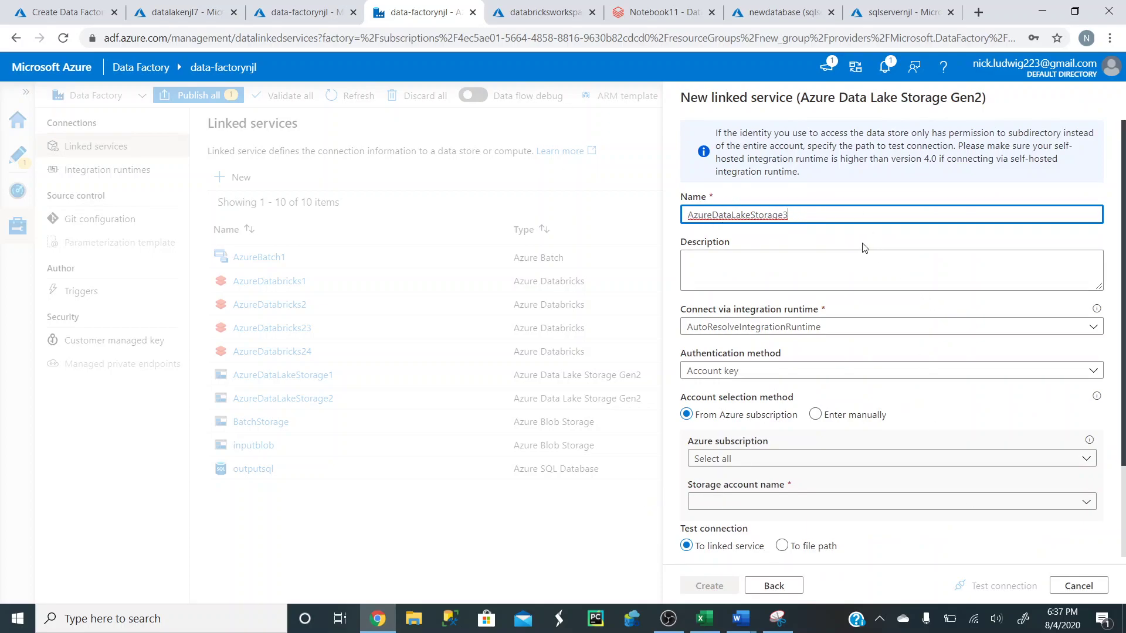
- Keep Account key as the authentication method for AzureDataLakeStorage3
scroll(861, 249, "down", 1)
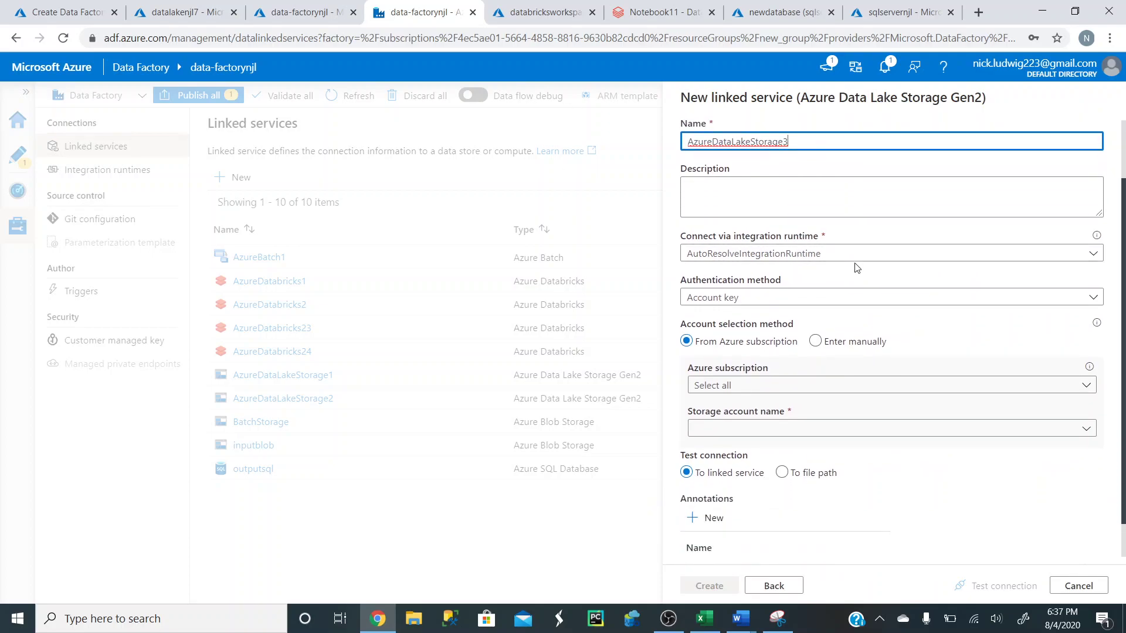
left_click(783, 297)
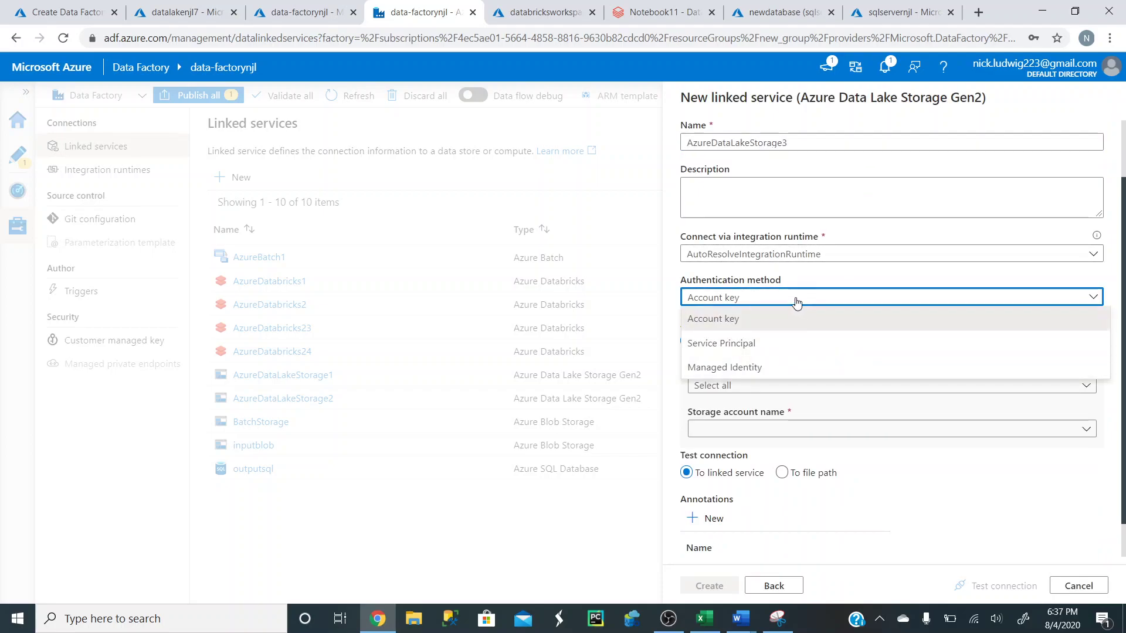
left_click(797, 299)
scroll(861, 297, "down", 1)
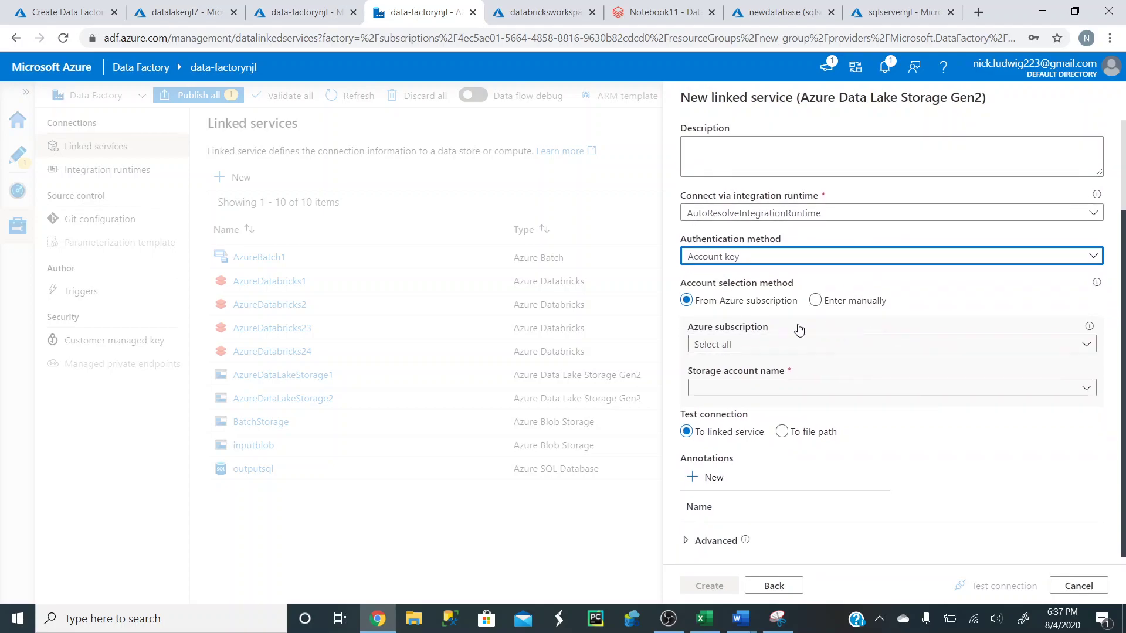
- Select datalakenjl7 as the storage account after checking its portal page
left_click(816, 395)
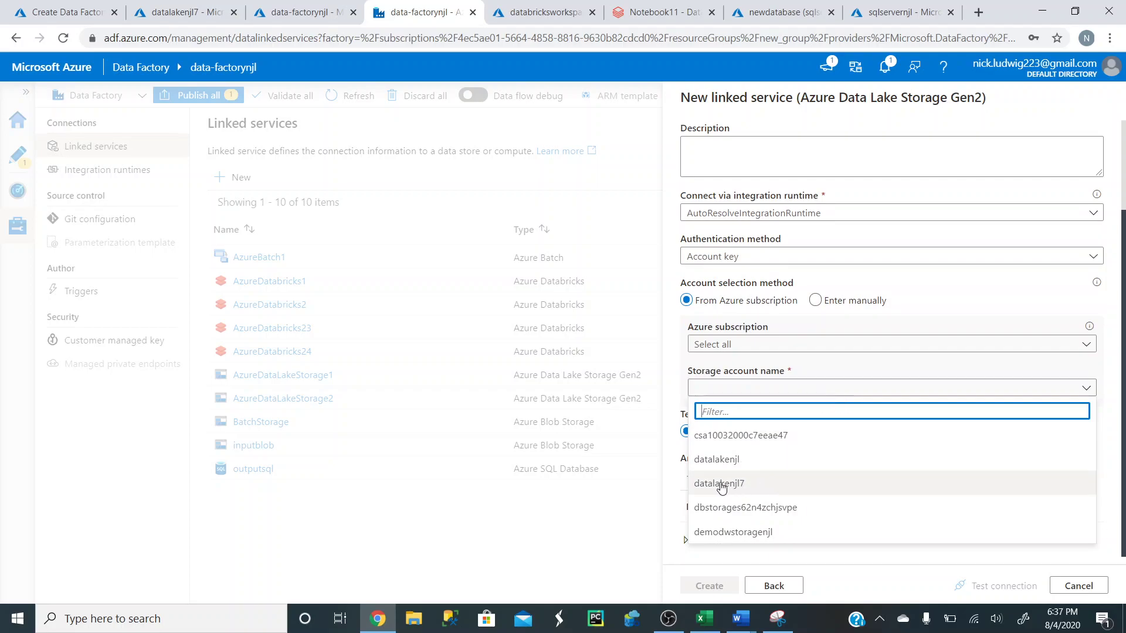
left_click(169, 12)
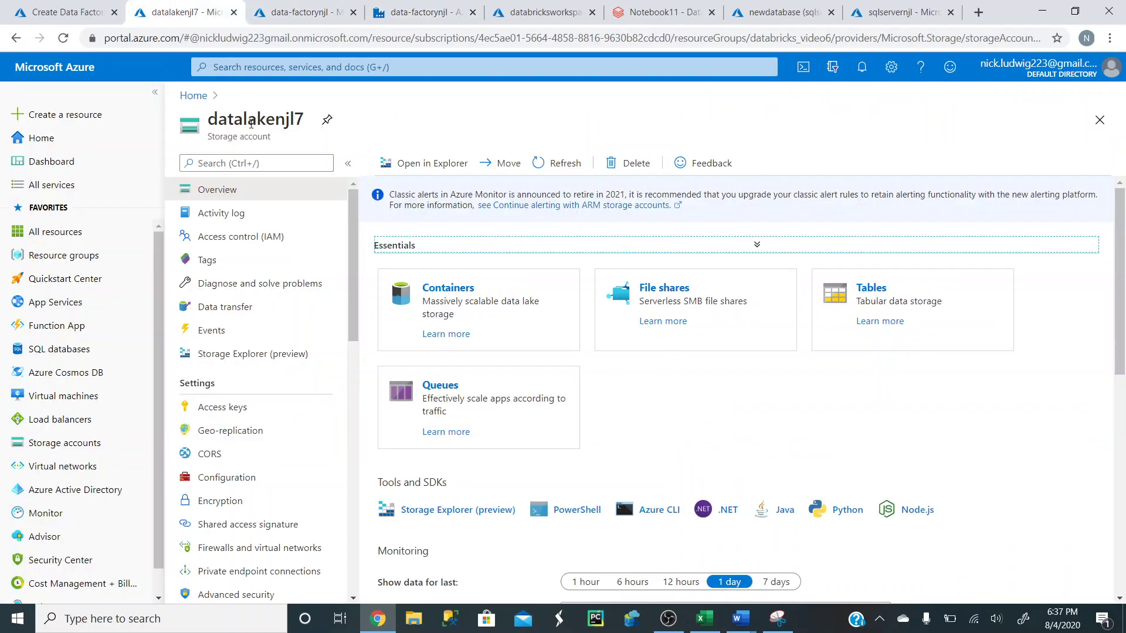
left_click(428, 15)
left_click(774, 392)
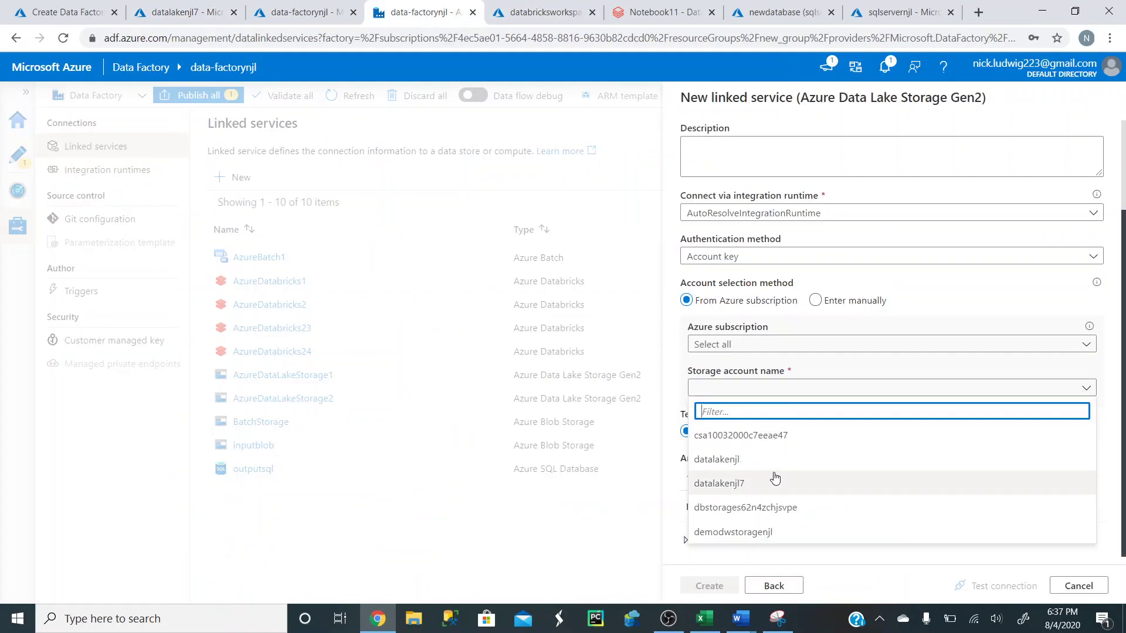
left_click(757, 485)
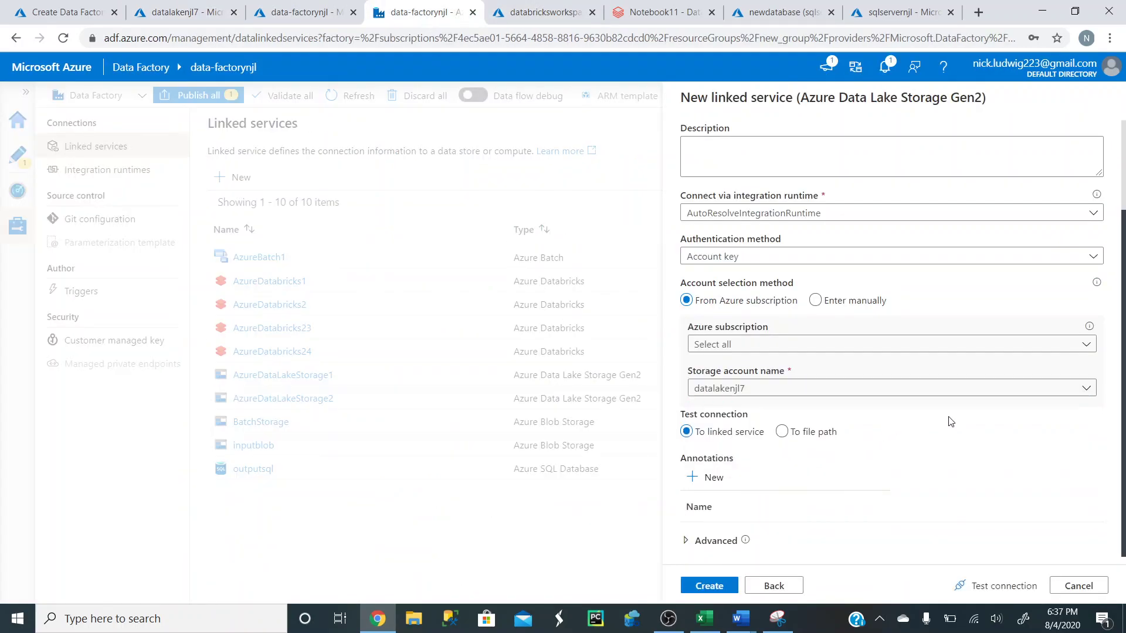
- Test the connection successfully and create AzureDataLakeStorage3
left_click(995, 586)
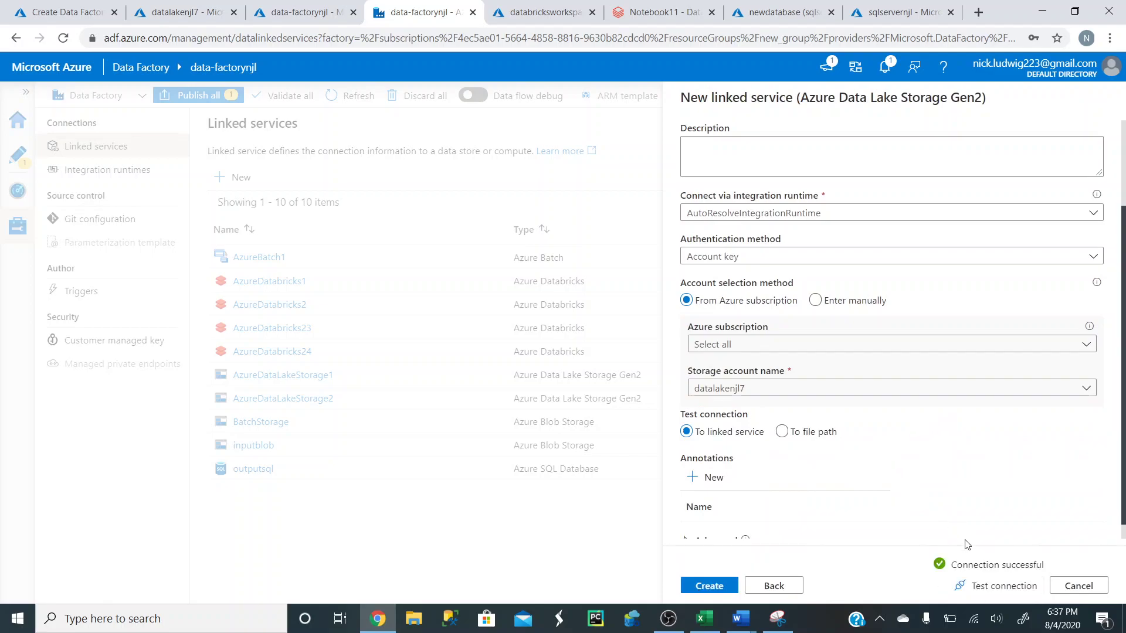
scroll(863, 480, "down", 1)
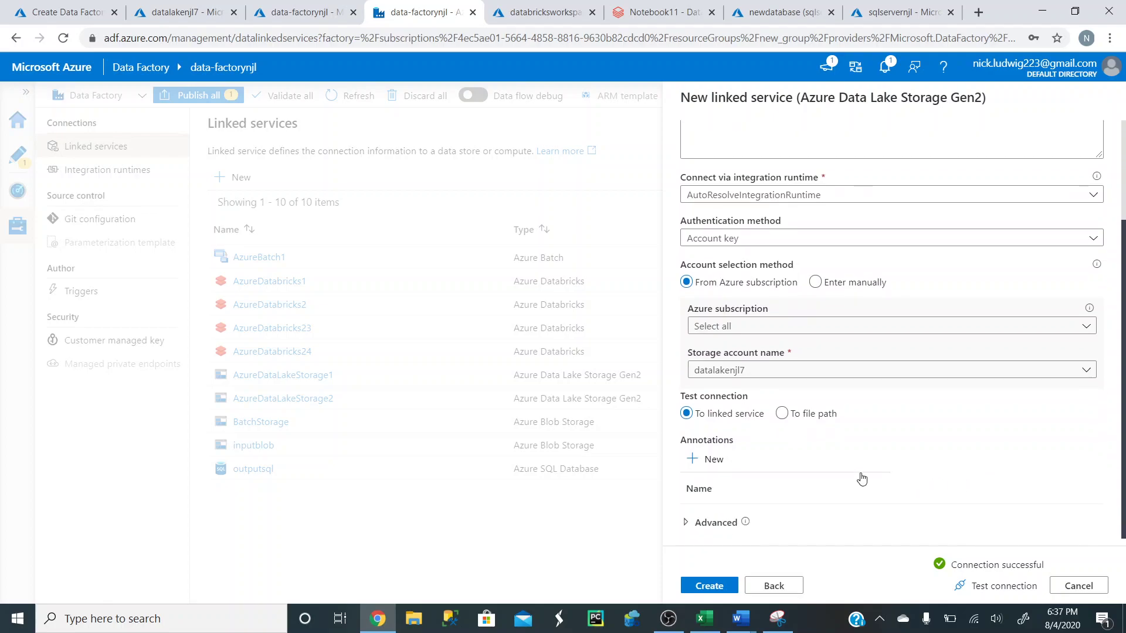
left_click(711, 584)
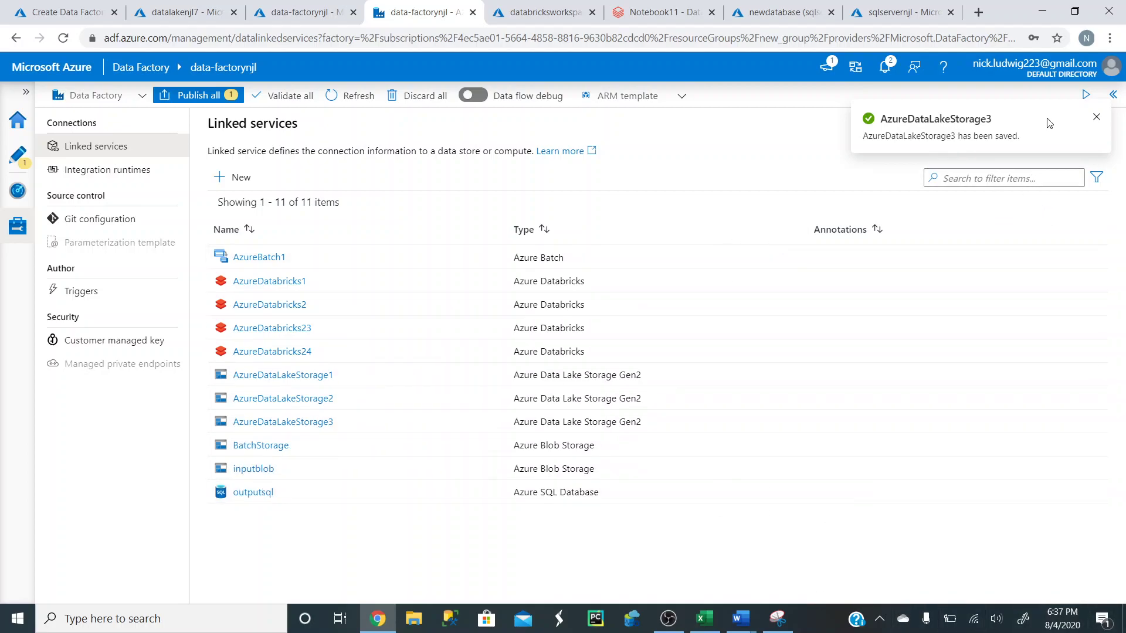
- Close the 'has been saved' notice and return to the portal's Create Data Factory page
left_click(1094, 119)
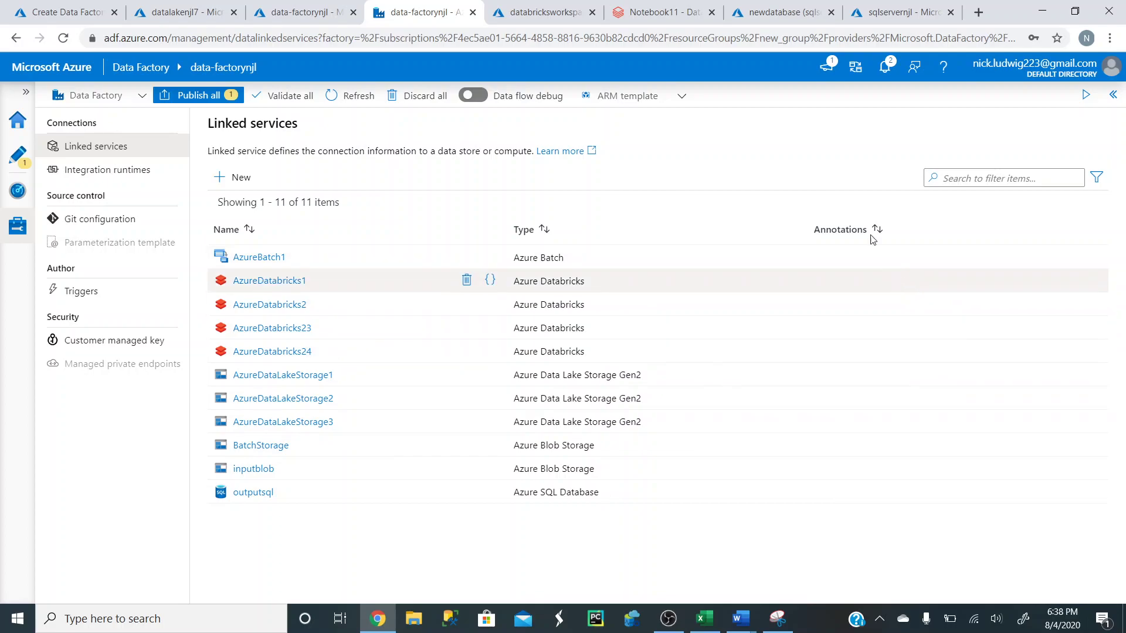
left_click(66, 15)
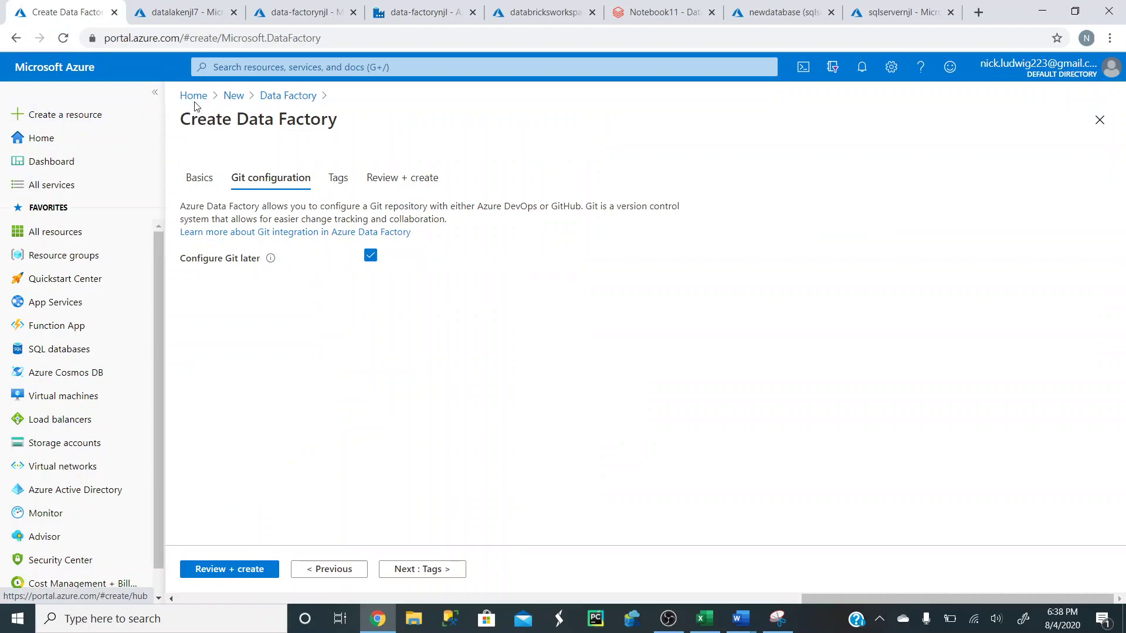
- Discard the data factory draft and start creating a new SQL Database
left_click(191, 97)
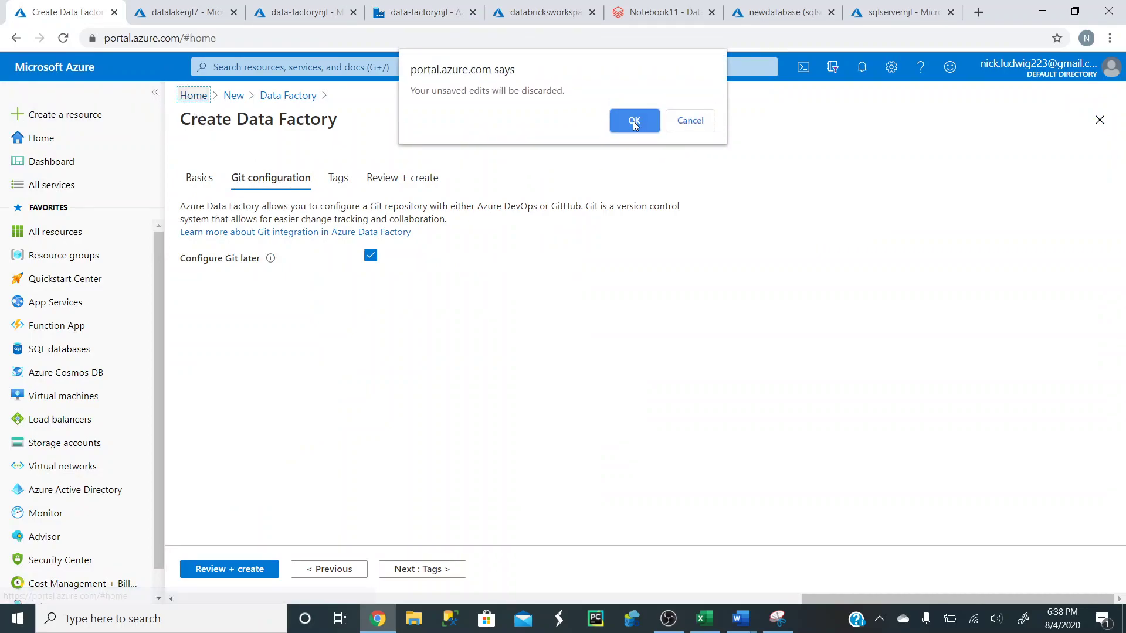
left_click(633, 121)
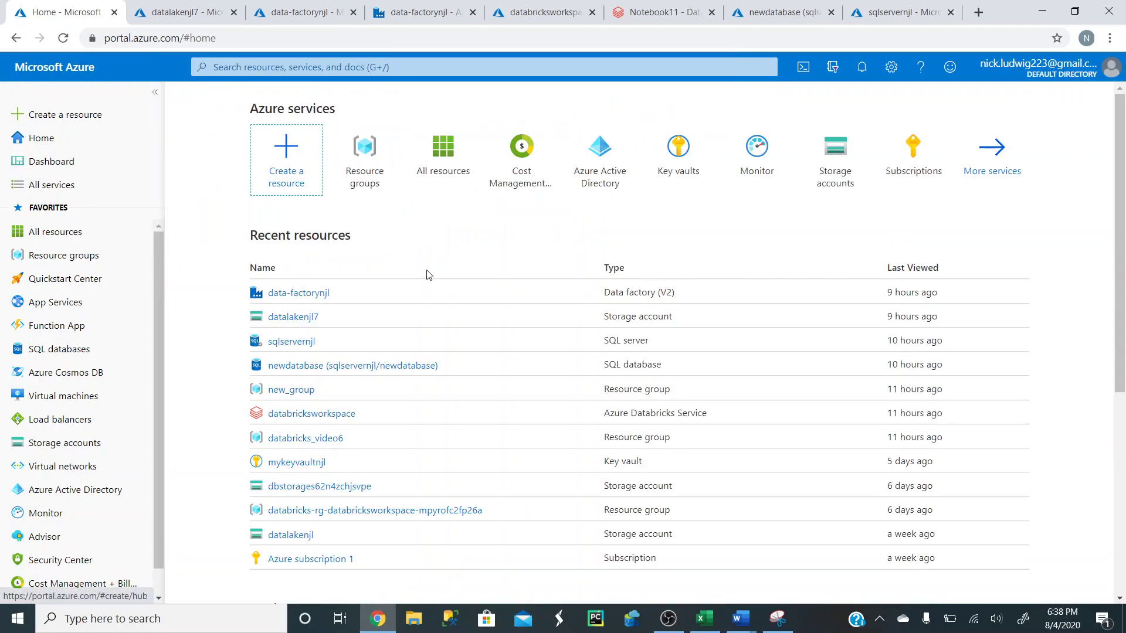
left_click(67, 114)
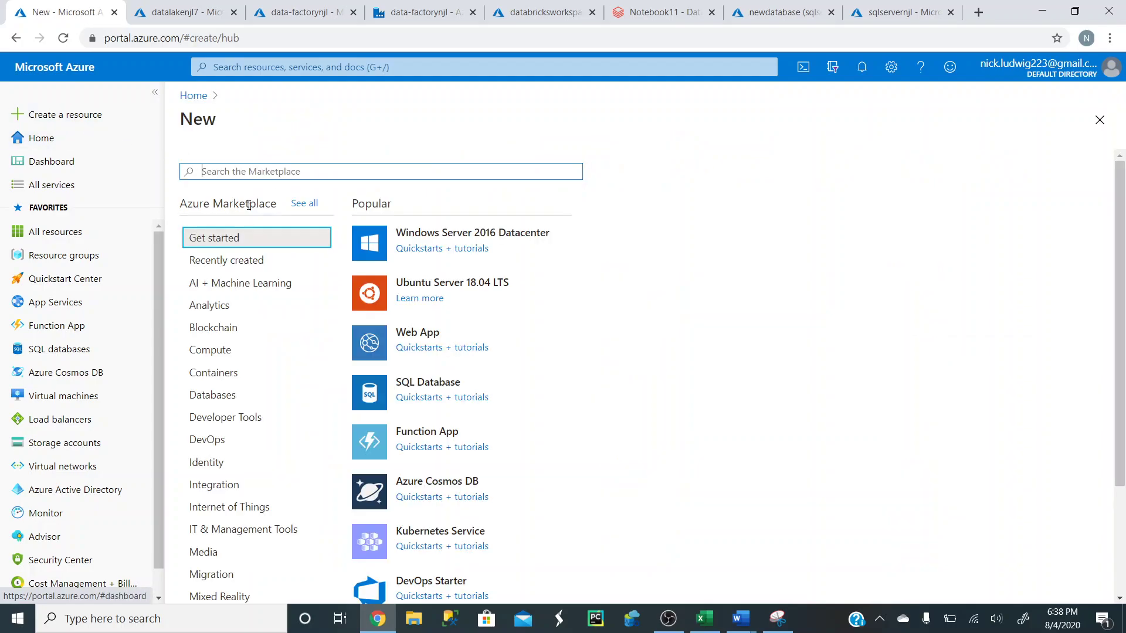
left_click(431, 386)
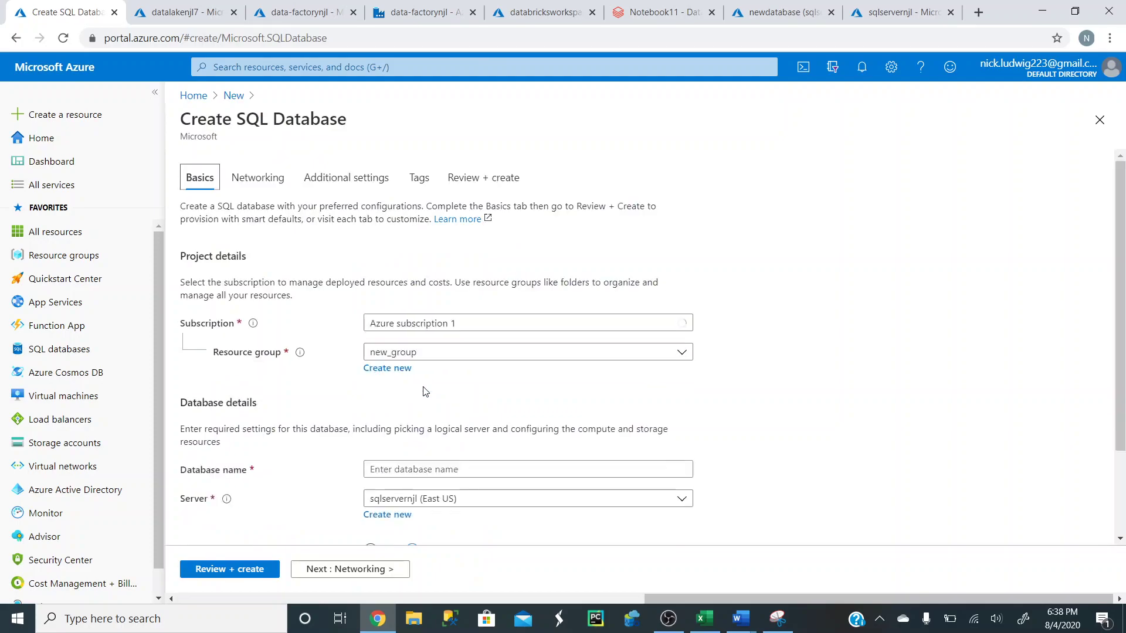
- Put the database in resource group databricks_video8 and name it databasenjl33344455
left_click(453, 354)
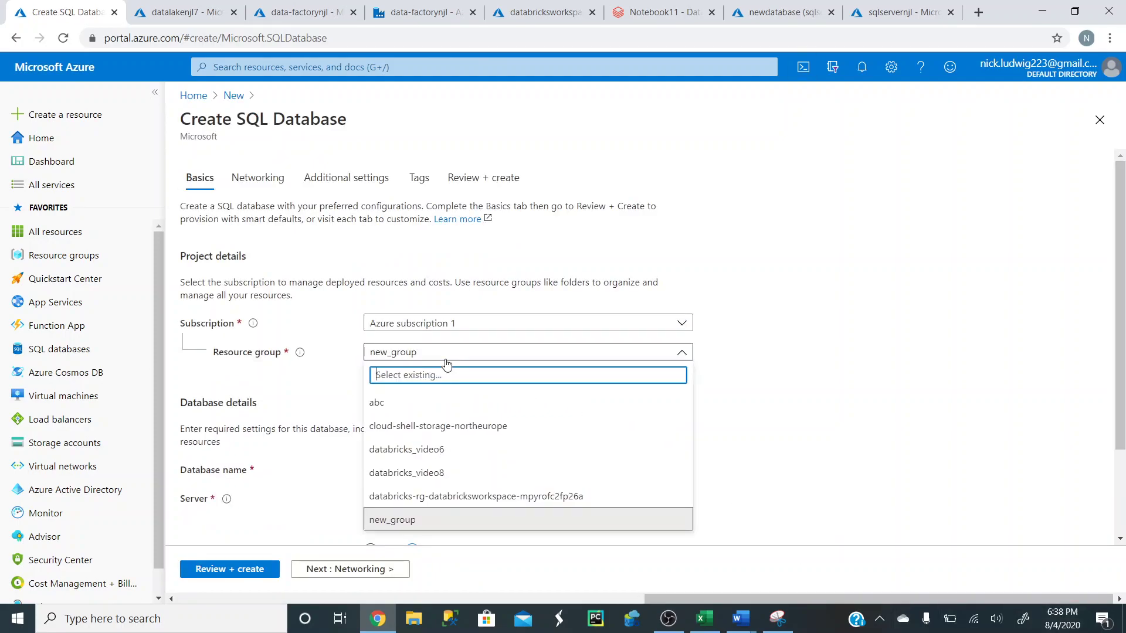
left_click(449, 449)
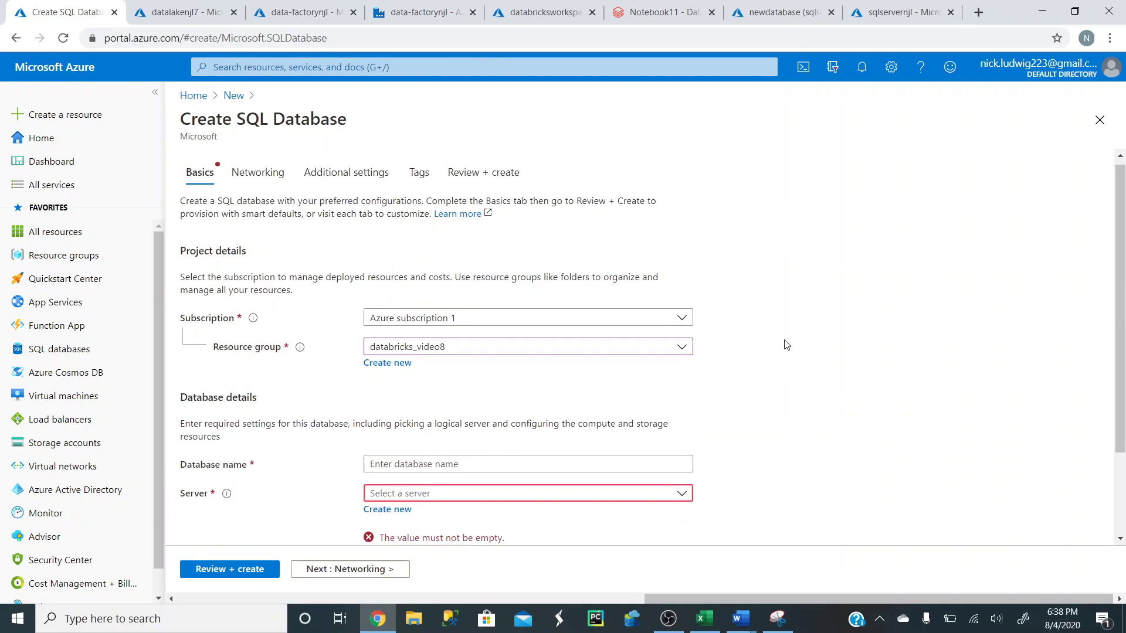
scroll(787, 344, "down", 2)
left_click(432, 357)
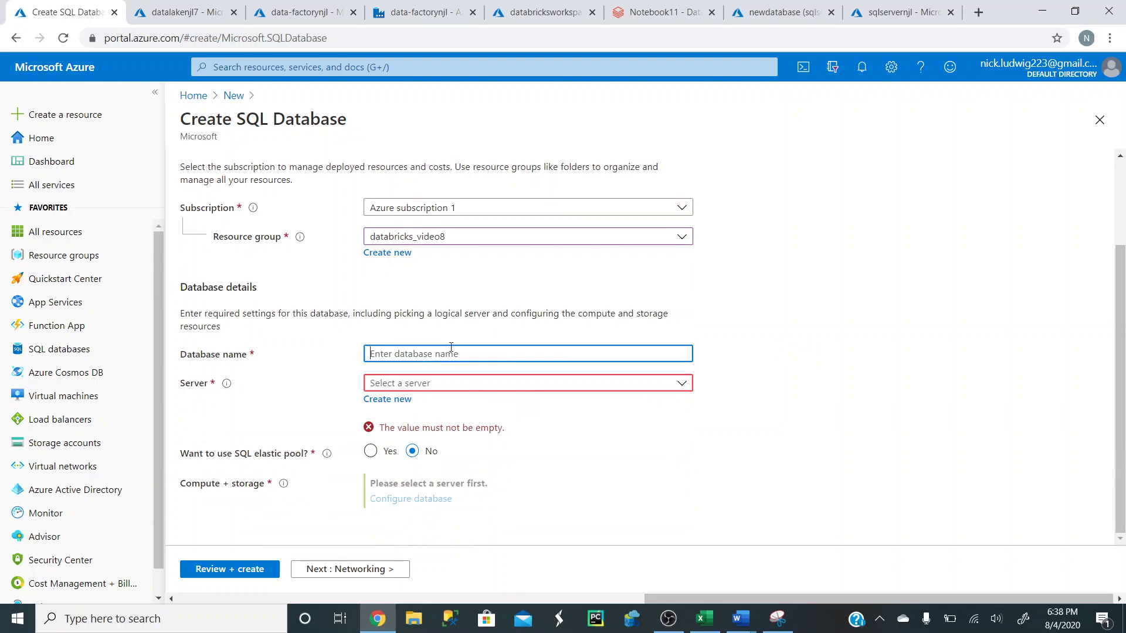
type("databasenjl")
type("33344455")
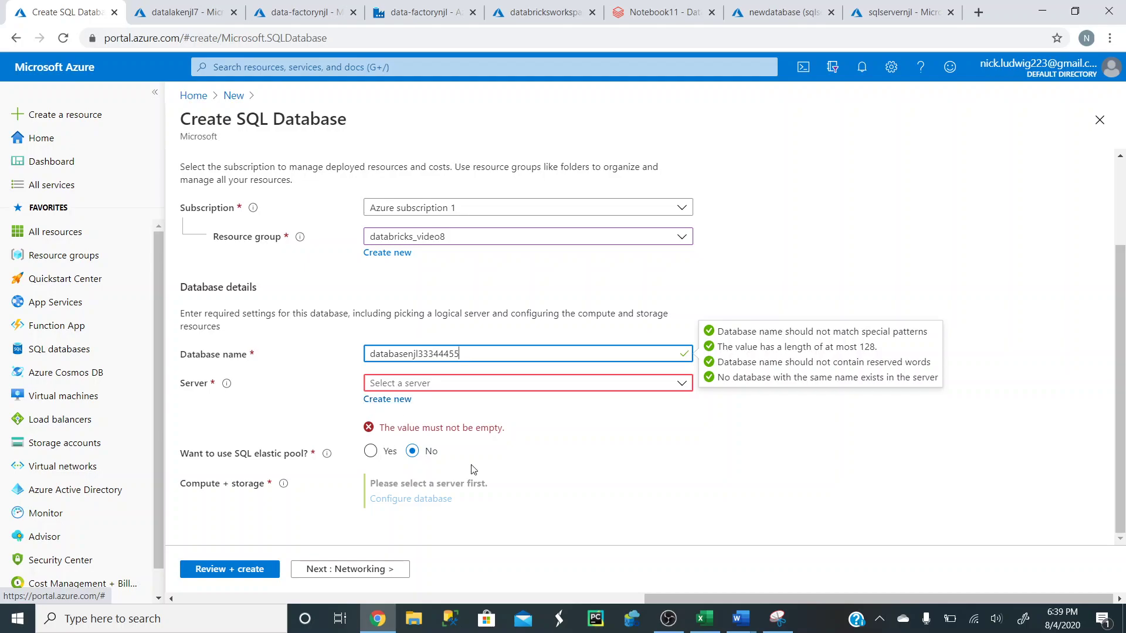
left_click(513, 384)
- Create new server servernew223 with an admin login and confirmed password
left_click(756, 407)
left_click(381, 399)
type("server")
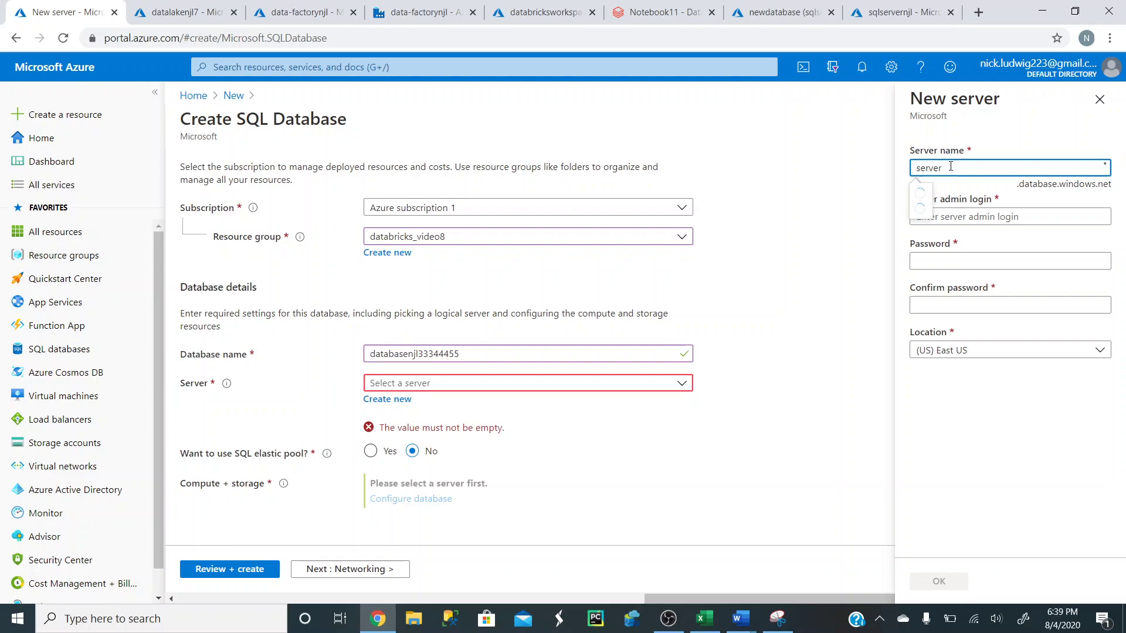
type("new223")
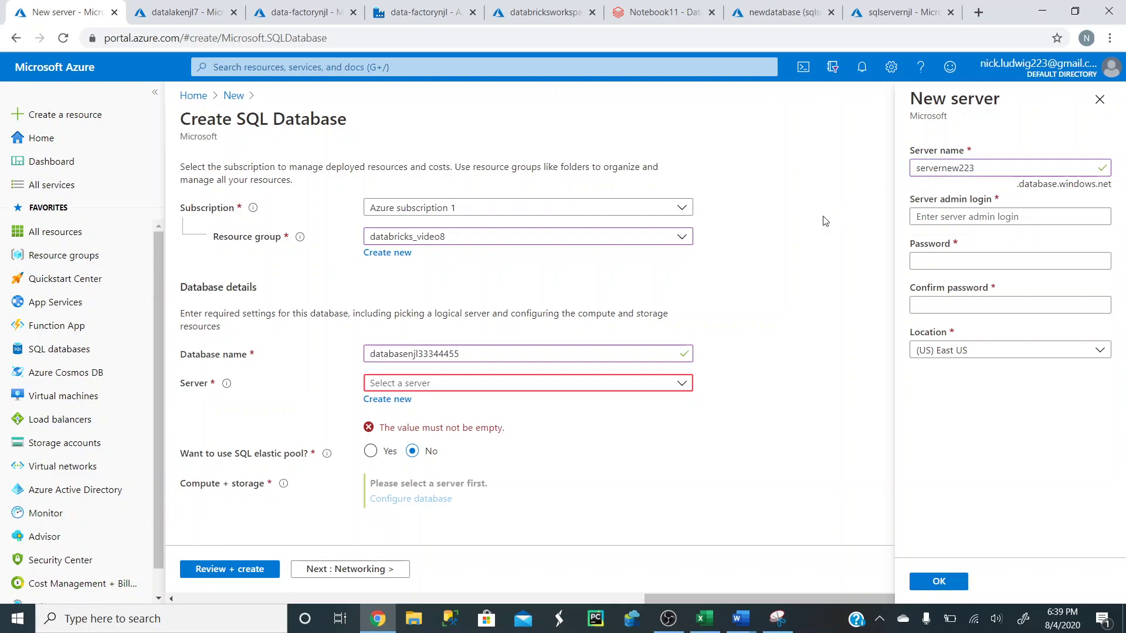
left_click(979, 217)
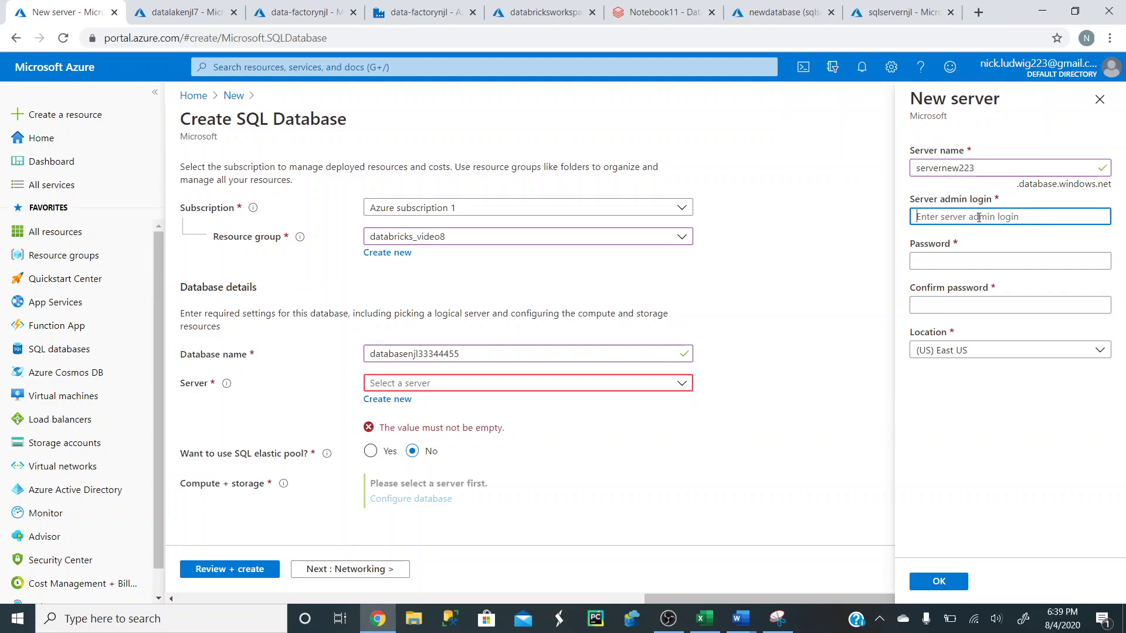
type("teennis12345")
left_click(844, 259)
left_click(960, 267)
type("•••••••••")
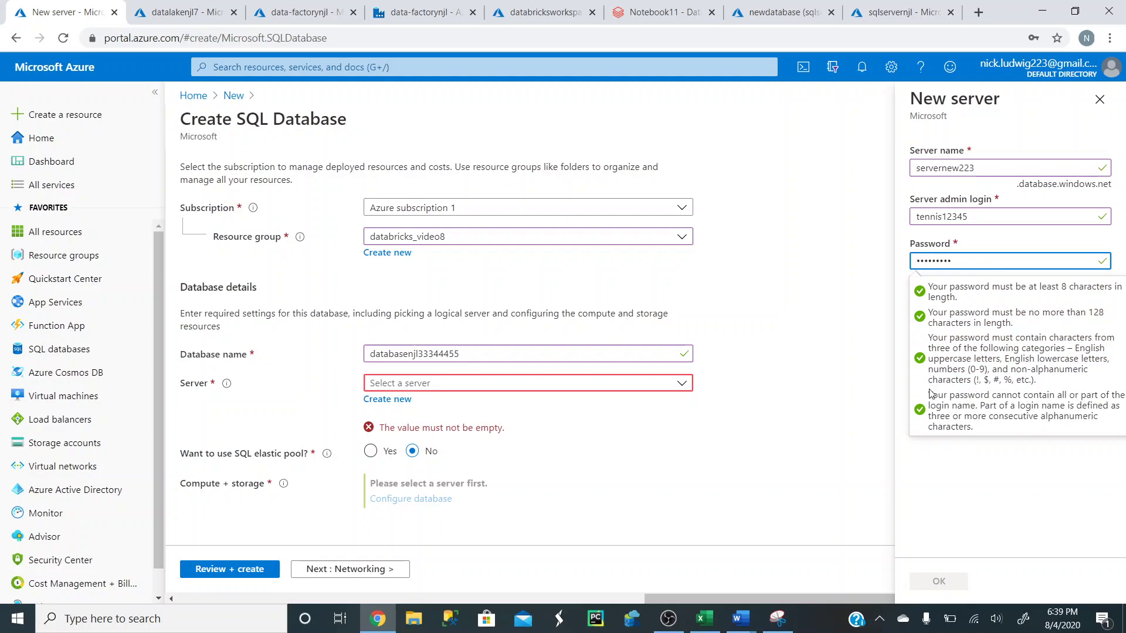
left_click(960, 302)
type("••••••••")
left_click(1021, 409)
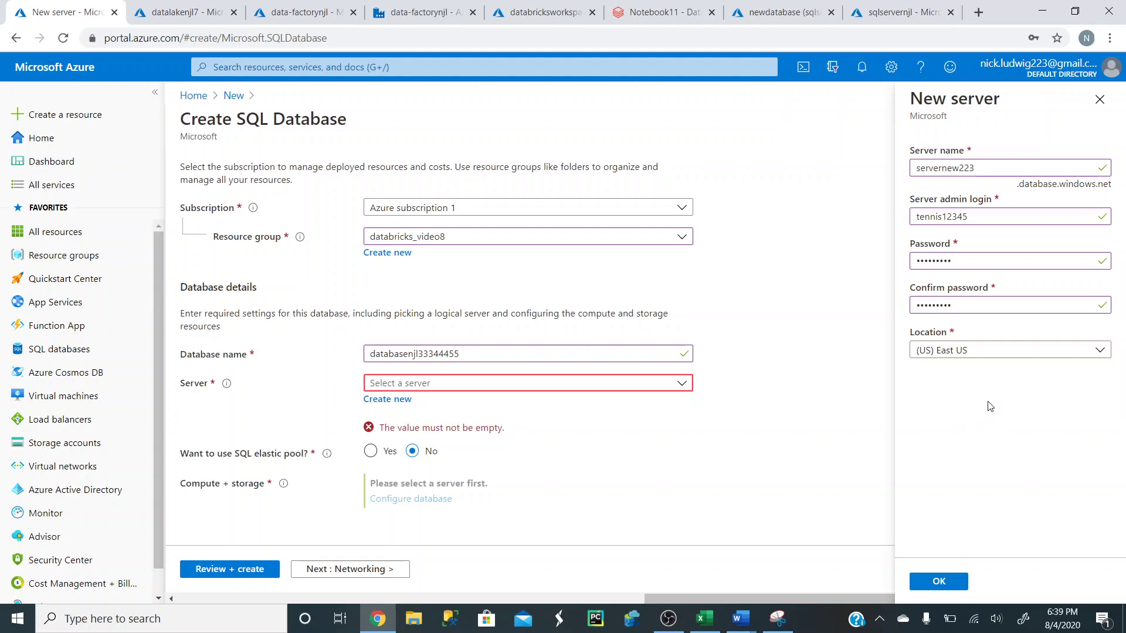
left_click(961, 583)
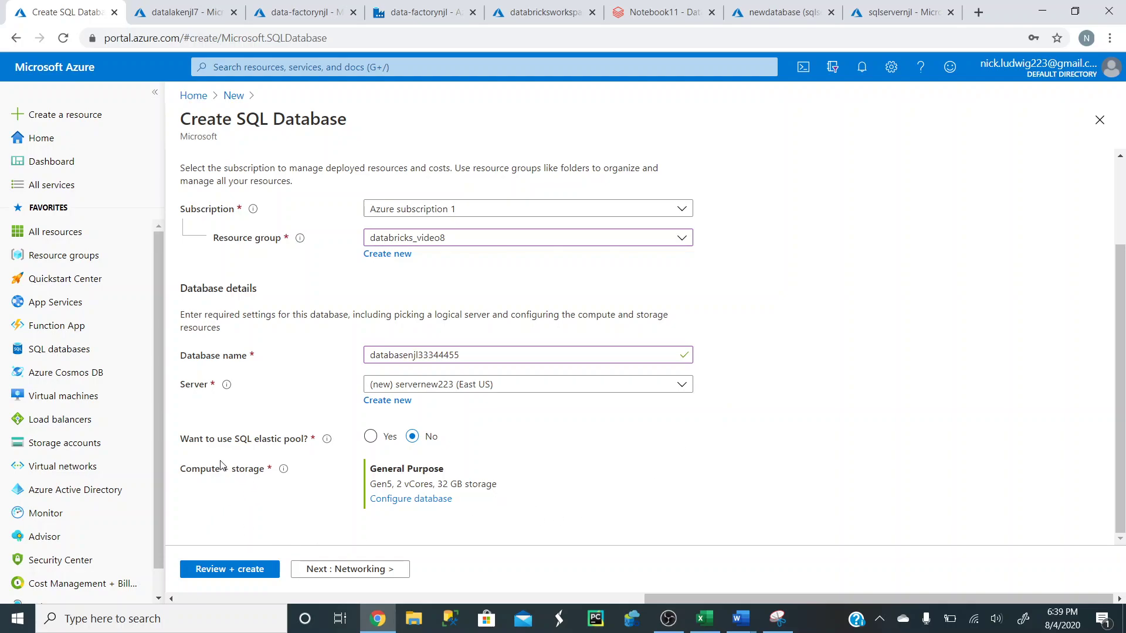
- Open the database configuration, try 4 vCores, and keep General Purpose at 2 vCores
left_click(421, 499)
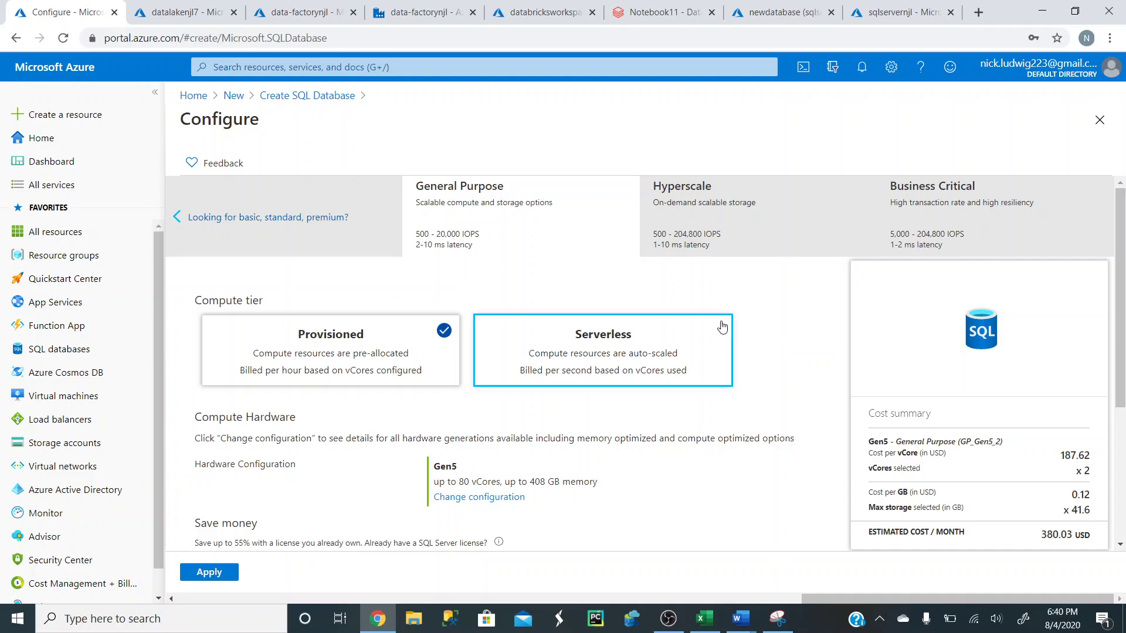
scroll(729, 328, "down", 4)
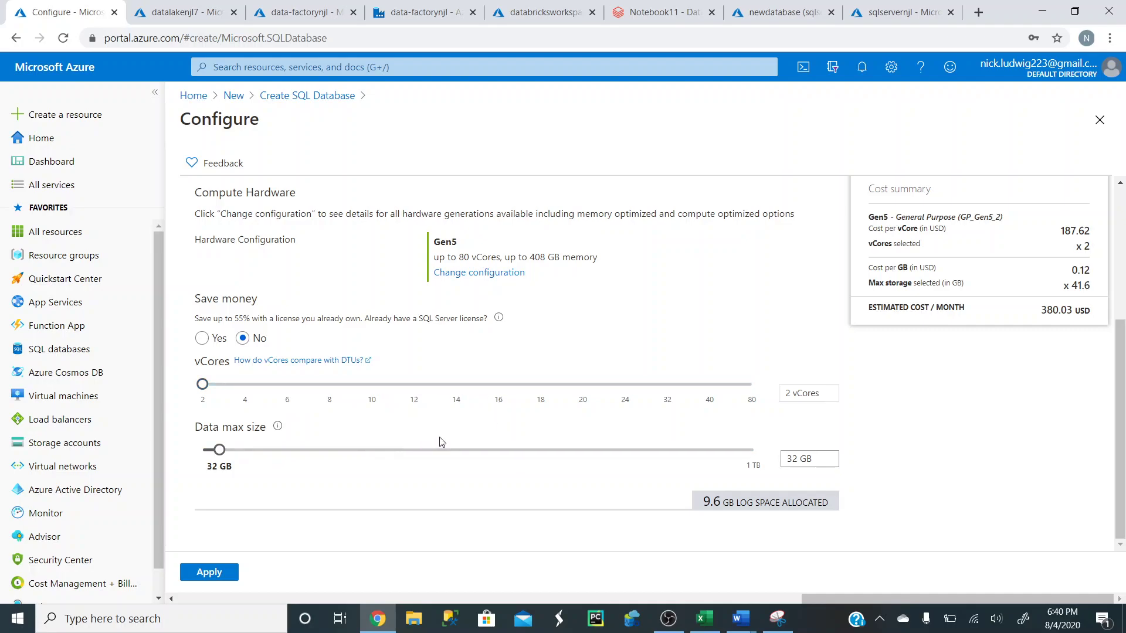
left_click(202, 387)
left_click(234, 388)
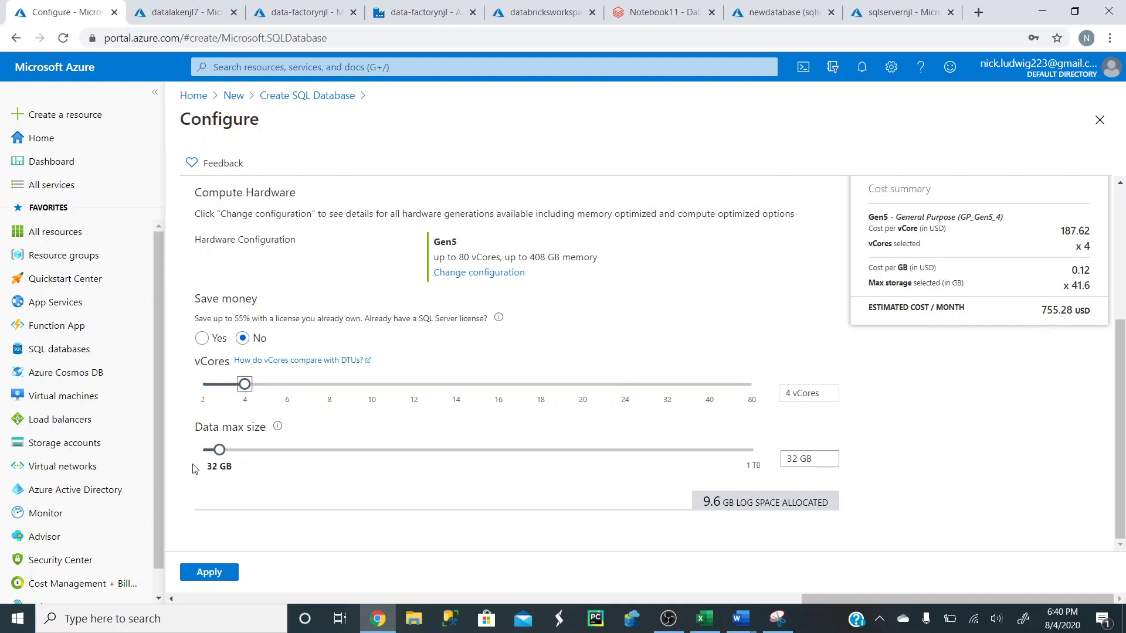
left_click_drag(246, 386, 203, 384)
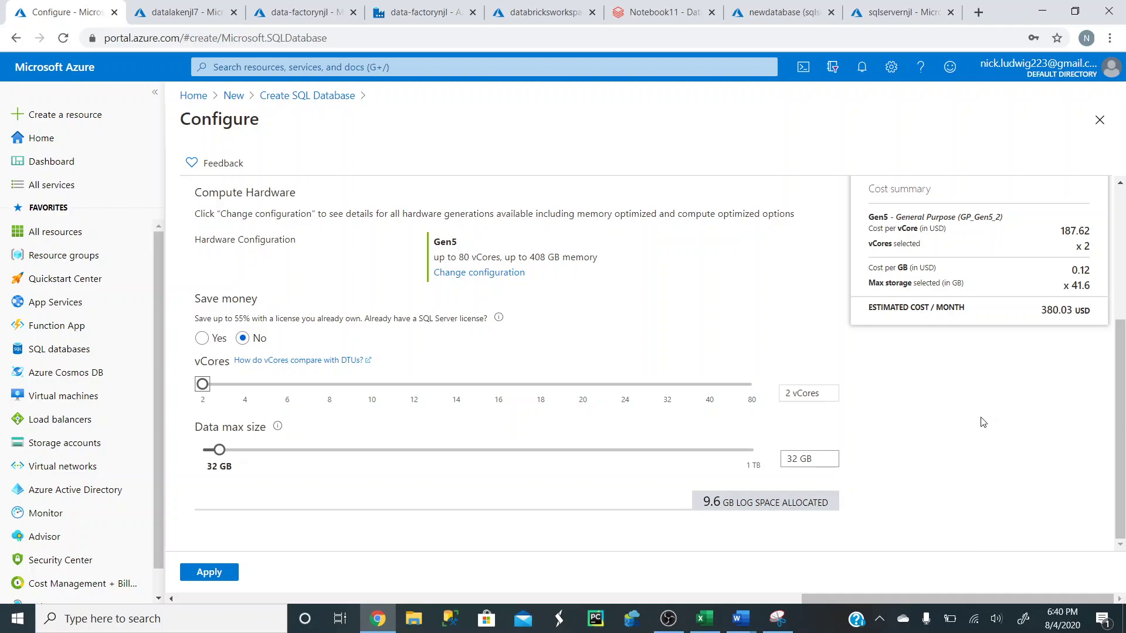
scroll(983, 422, "up", 4)
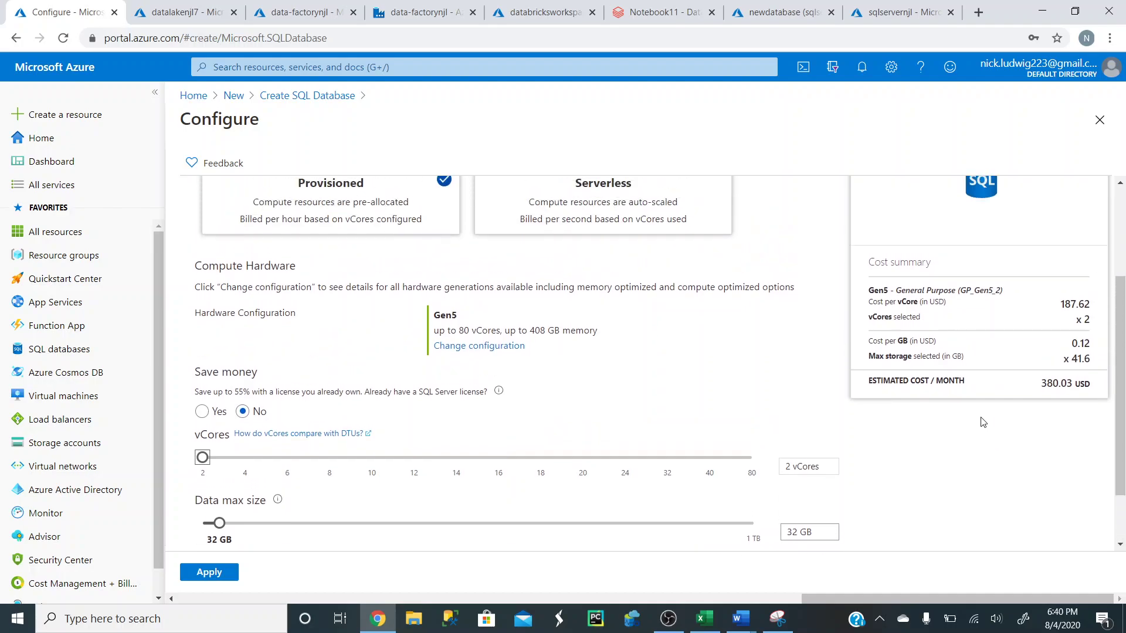
scroll(730, 428, "up", 1)
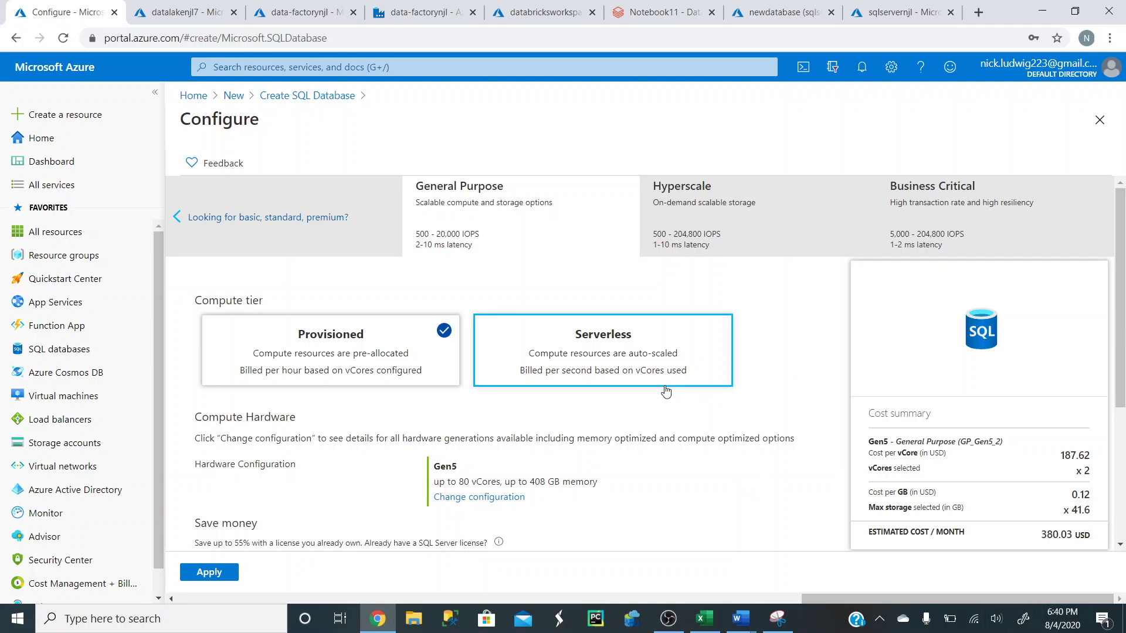
- Switch to DTU options and apply Standard S0 with 10 DTUs and 250 GB
left_click(244, 220)
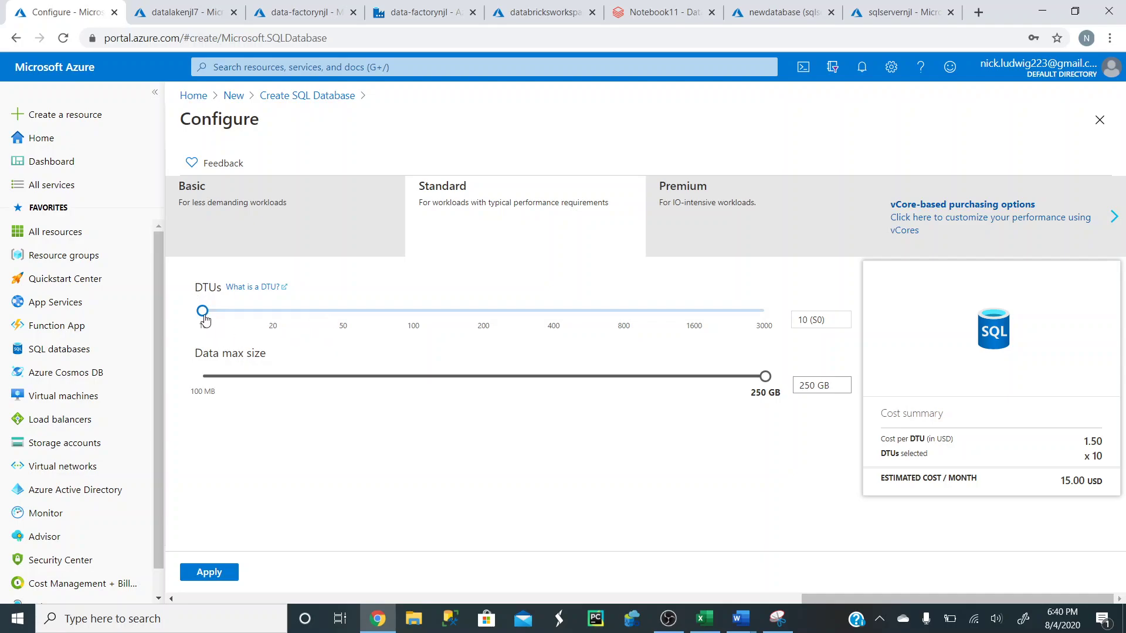
left_click_drag(202, 311, 355, 317)
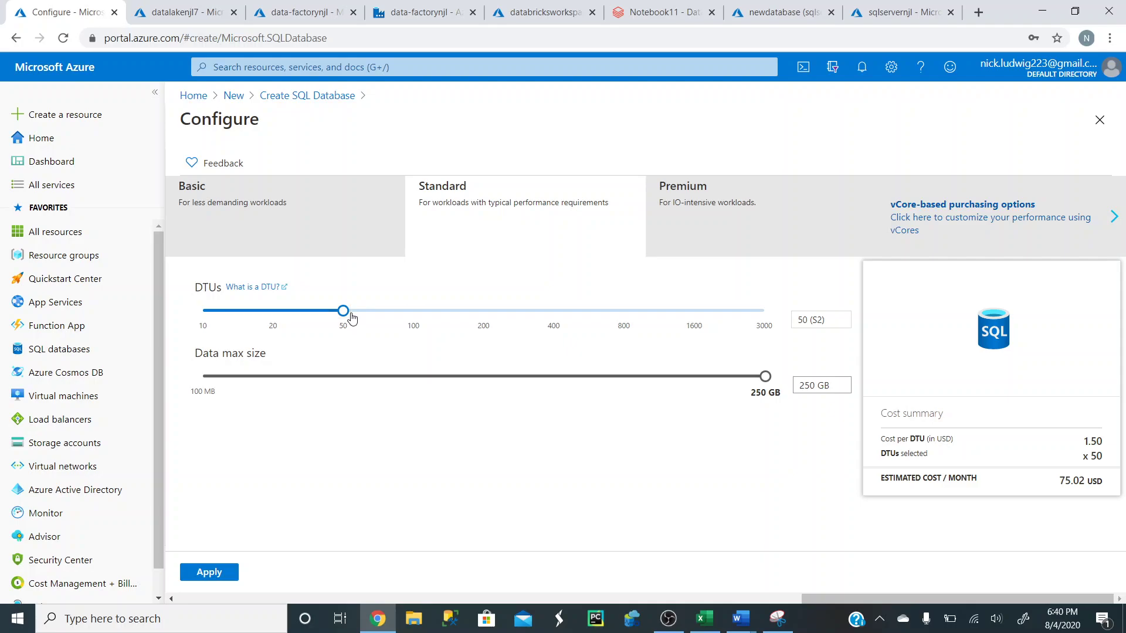
triple_click(347, 319)
left_click_drag(346, 319, 422, 319)
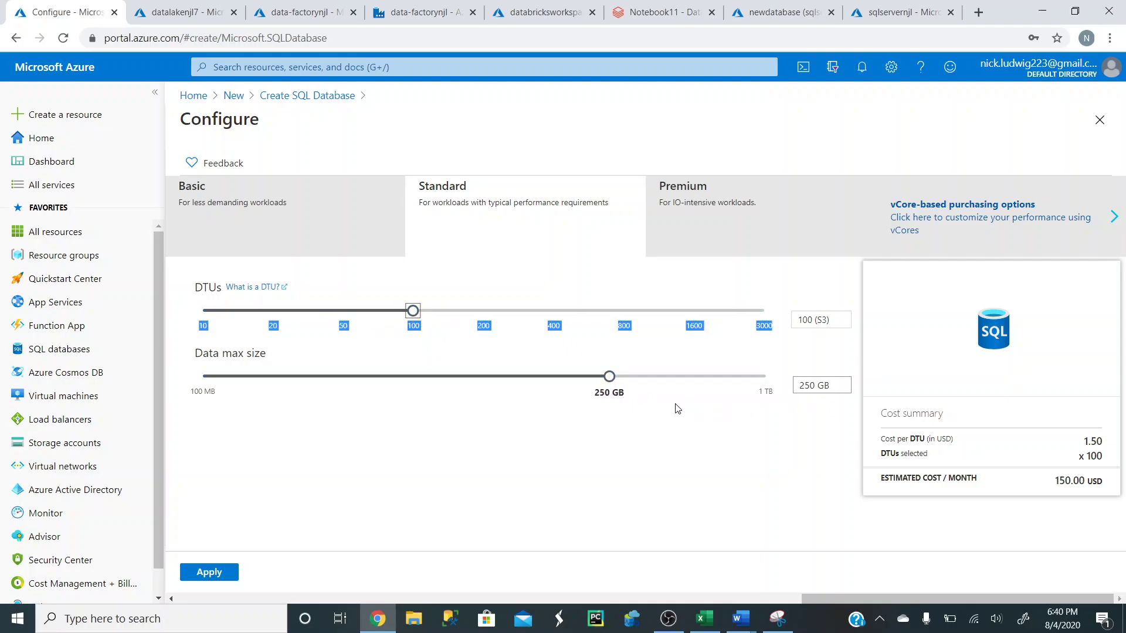
left_click_drag(413, 314, 185, 322)
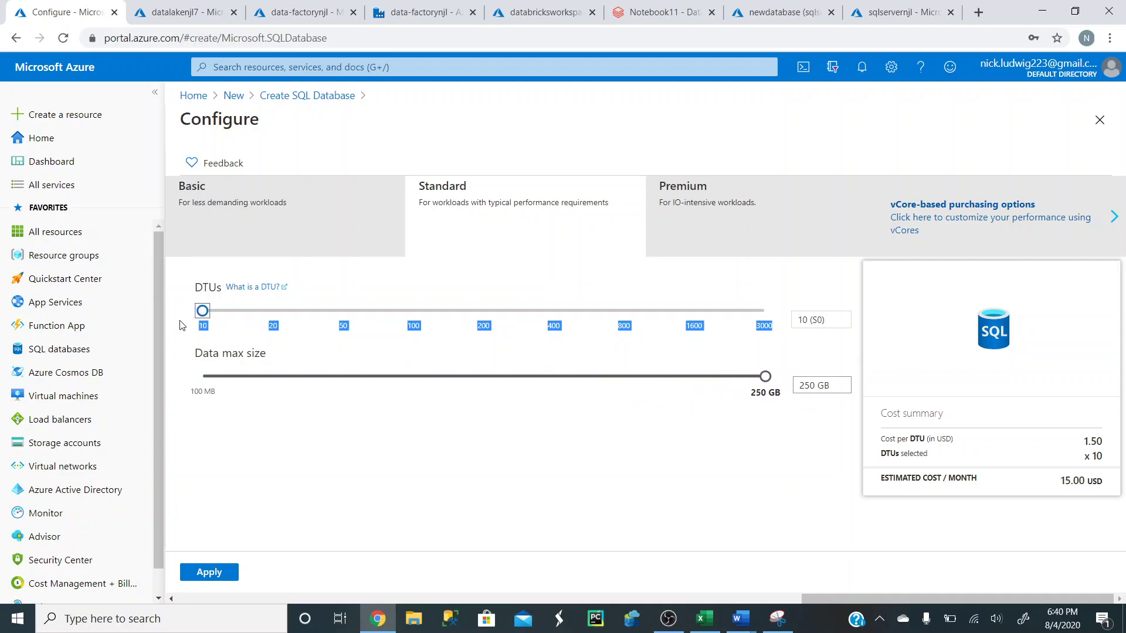
mouse_move(772, 383)
left_mouse_down()
mouse_move(592, 378)
mouse_move(765, 377)
left_mouse_up()
left_click(610, 456)
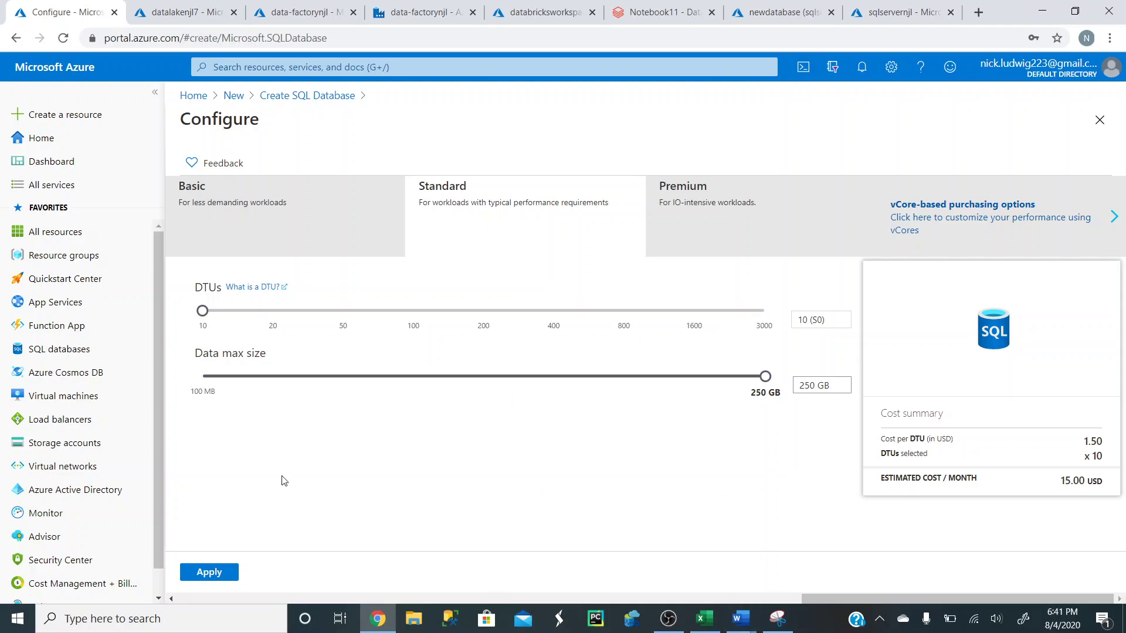
left_click(216, 571)
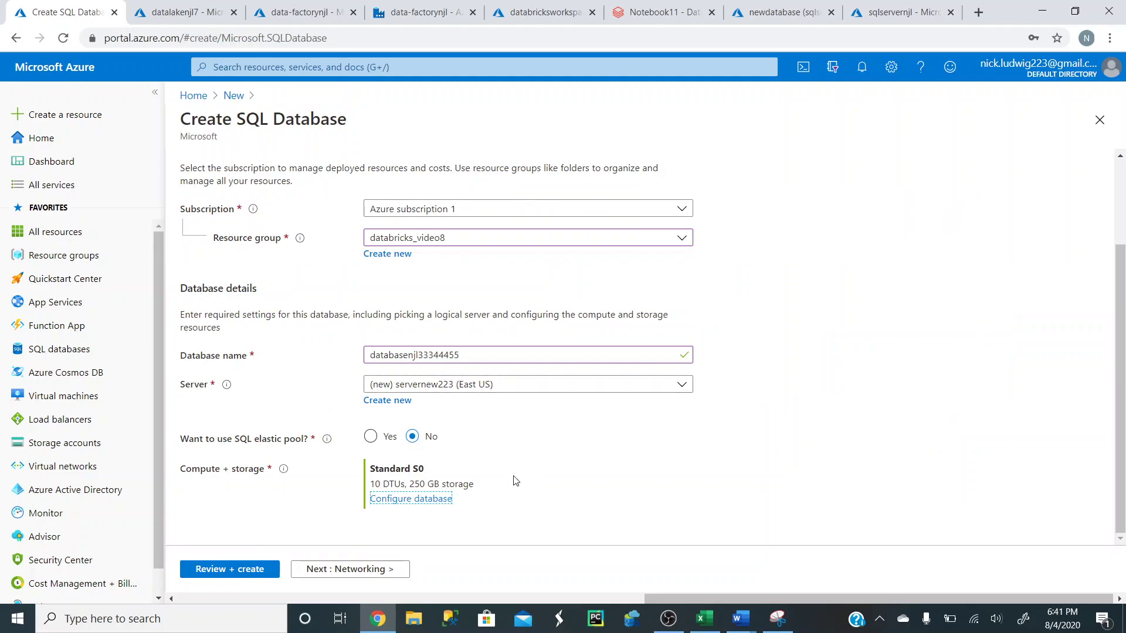
left_click(792, 444)
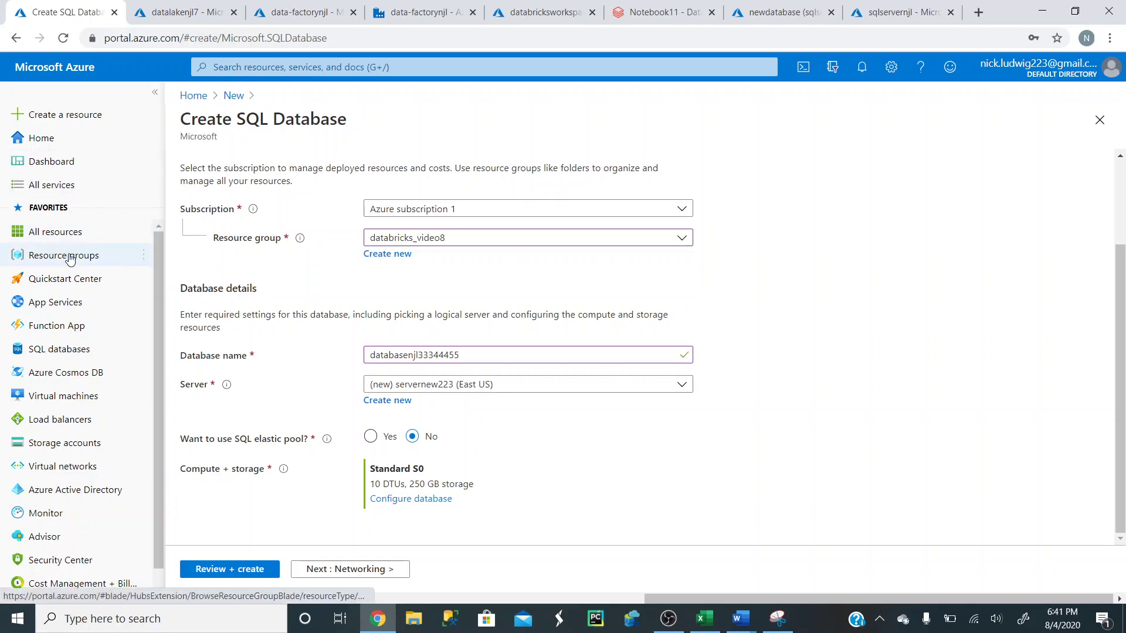
- Switch to the sqlservernjl server overview and scroll through its features
left_click(898, 11)
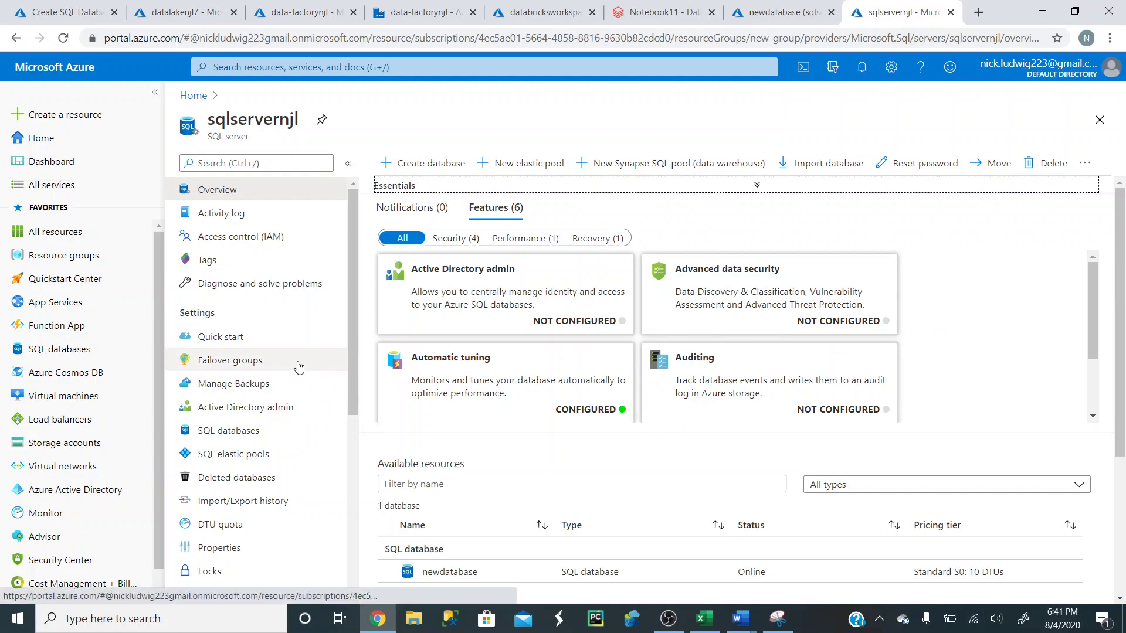
scroll(298, 366, "down", 3)
scroll(298, 366, "up", 3)
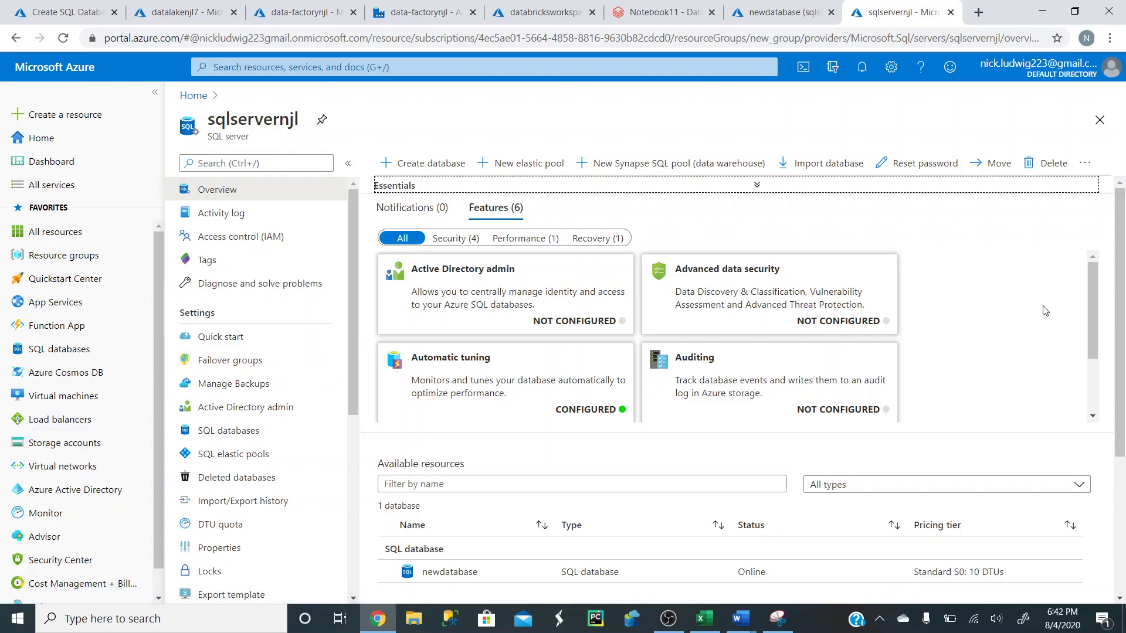
scroll(1046, 311, "down", 1)
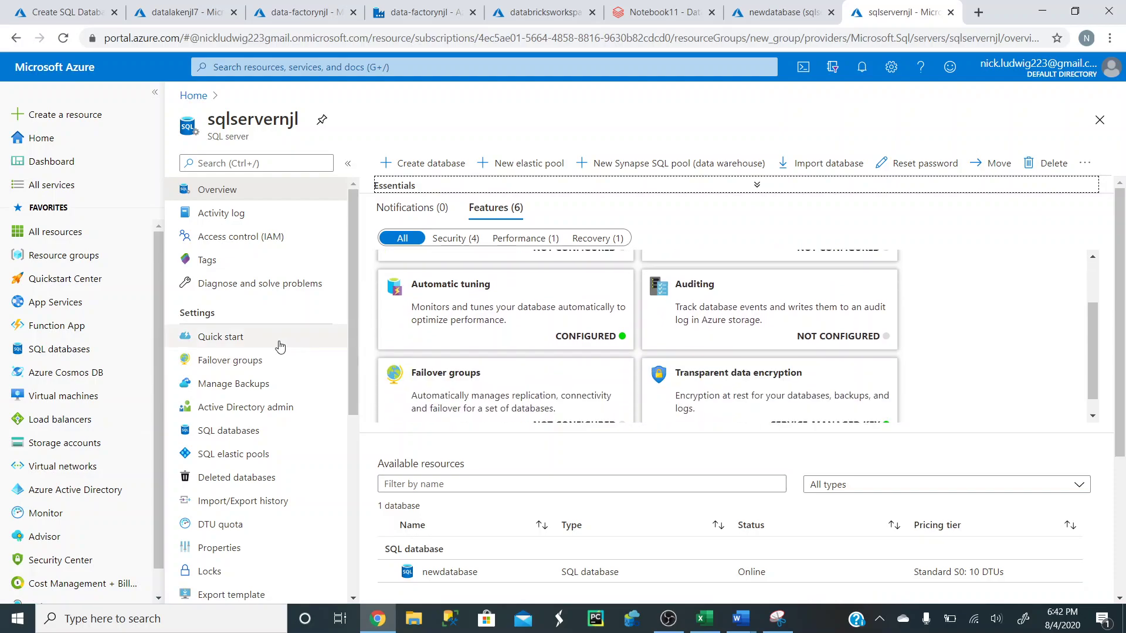
scroll(215, 353, "down", 1)
scroll(215, 353, "down", 5)
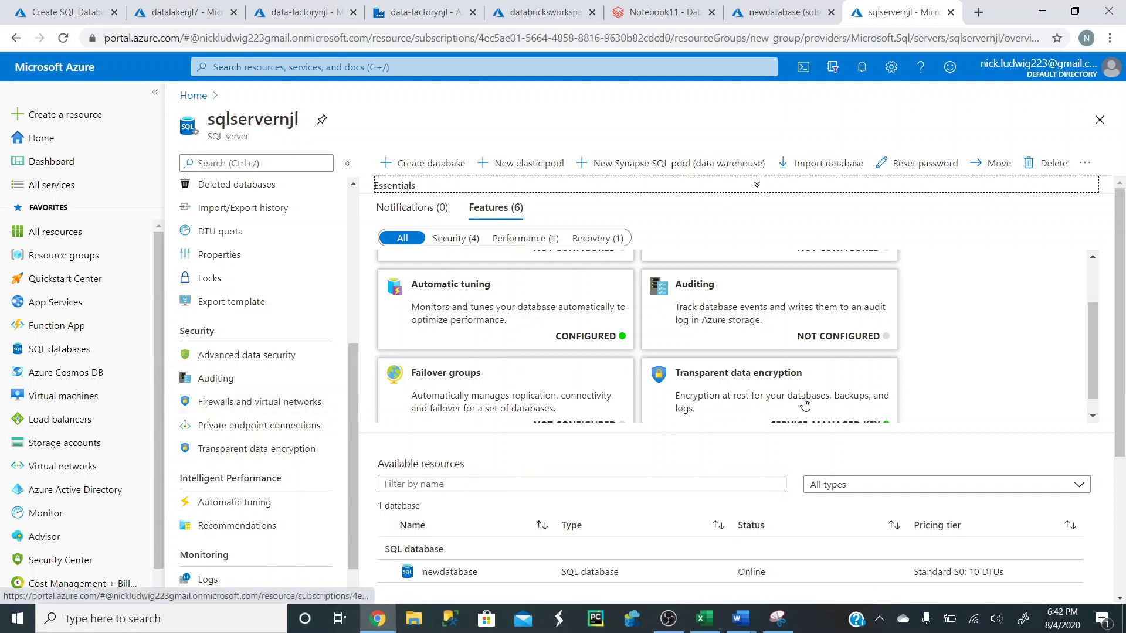
left_click(783, 623)
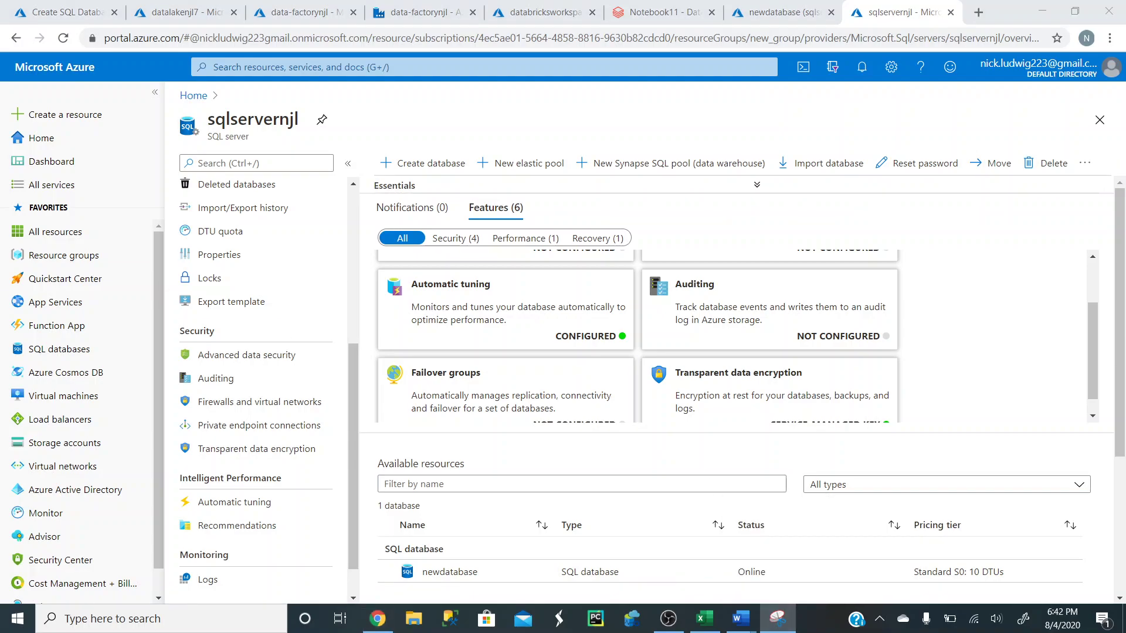
left_click_drag(0, 194, 695, 94)
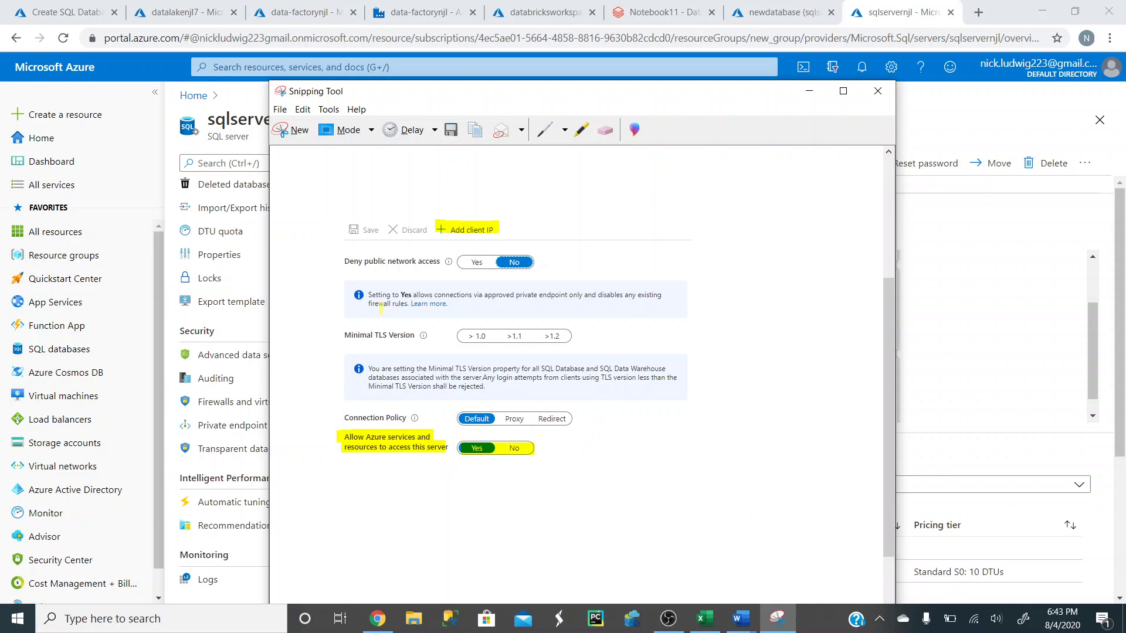
left_click(810, 96)
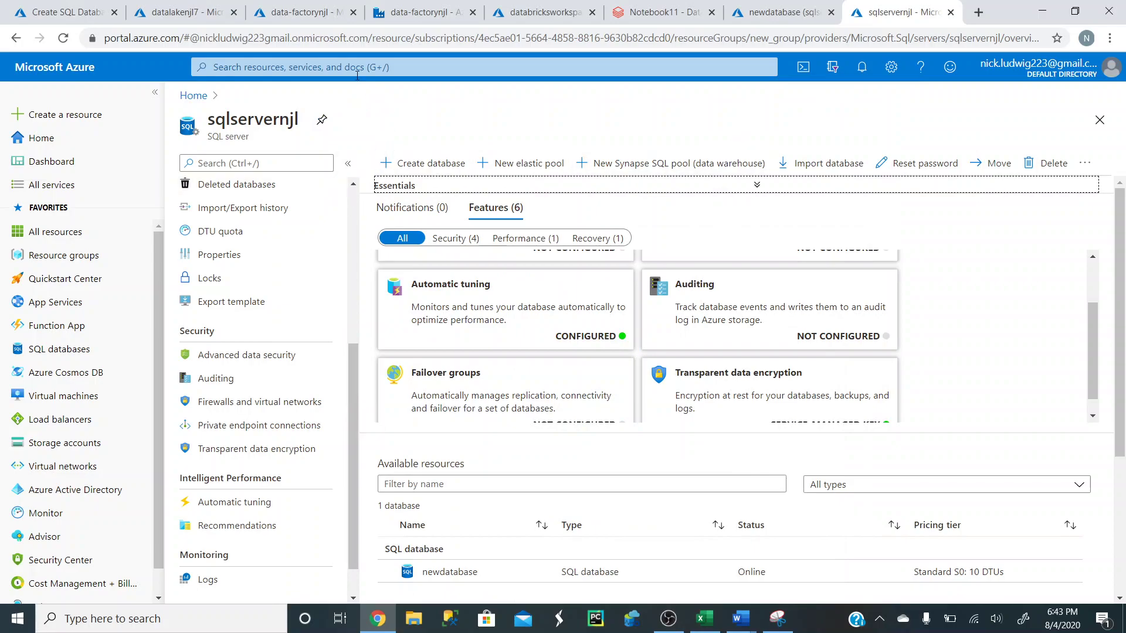
- View the newdatabase overview, then bring up the Excel data workbook
left_click(777, 13)
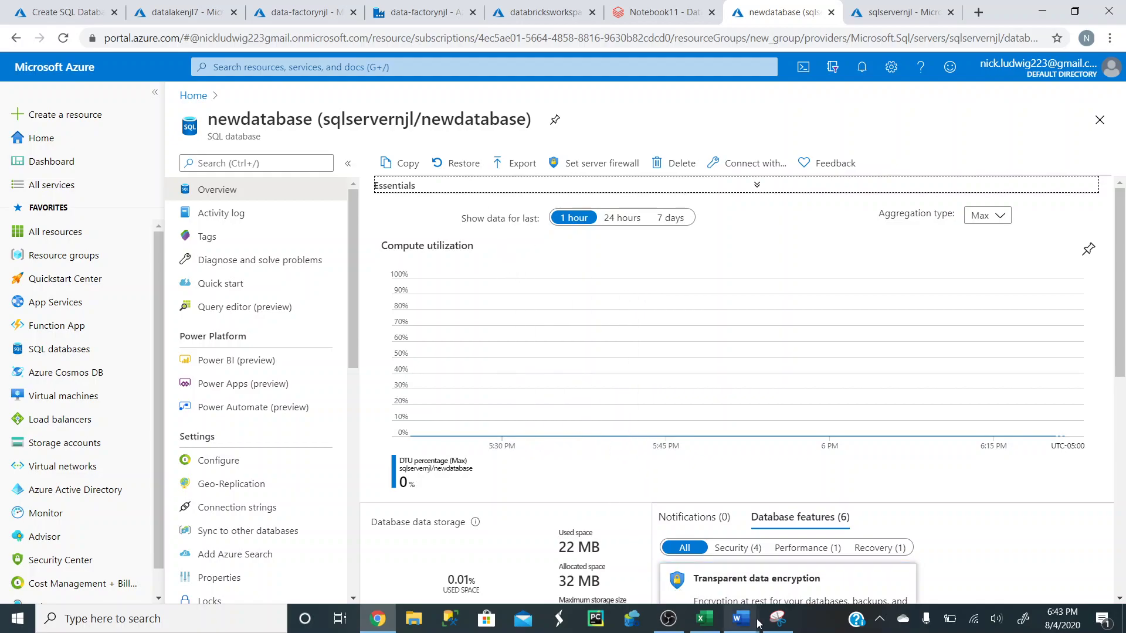
left_click(704, 618)
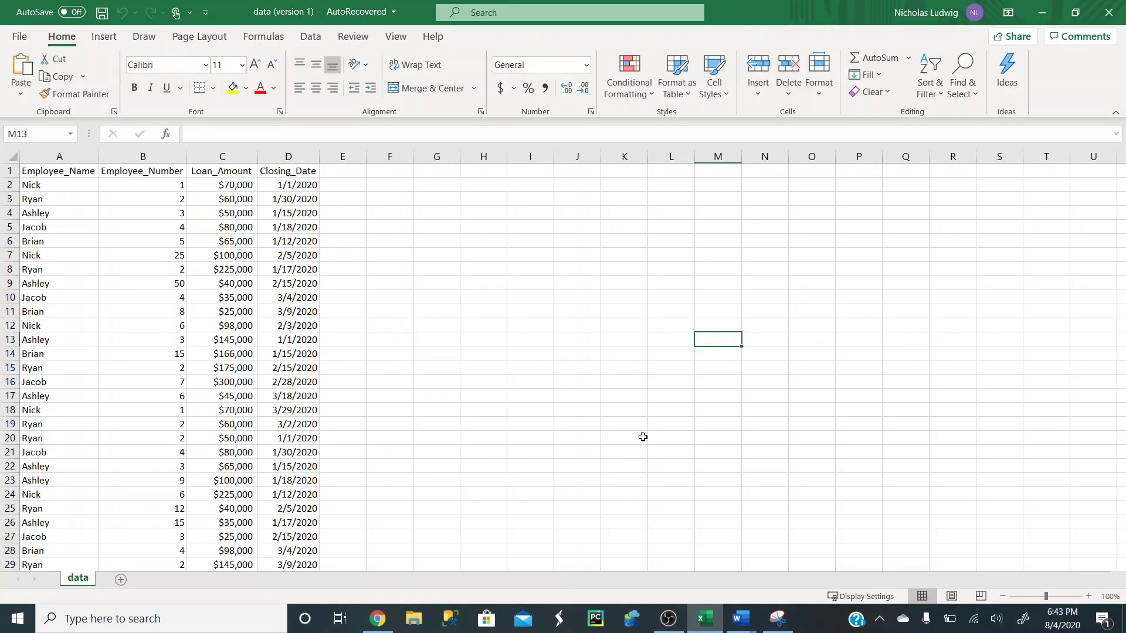
- Select the A1:D1 column headers, deselect, and minimize Excel back to the portal
left_click(94, 212)
left_click_drag(69, 171, 296, 171)
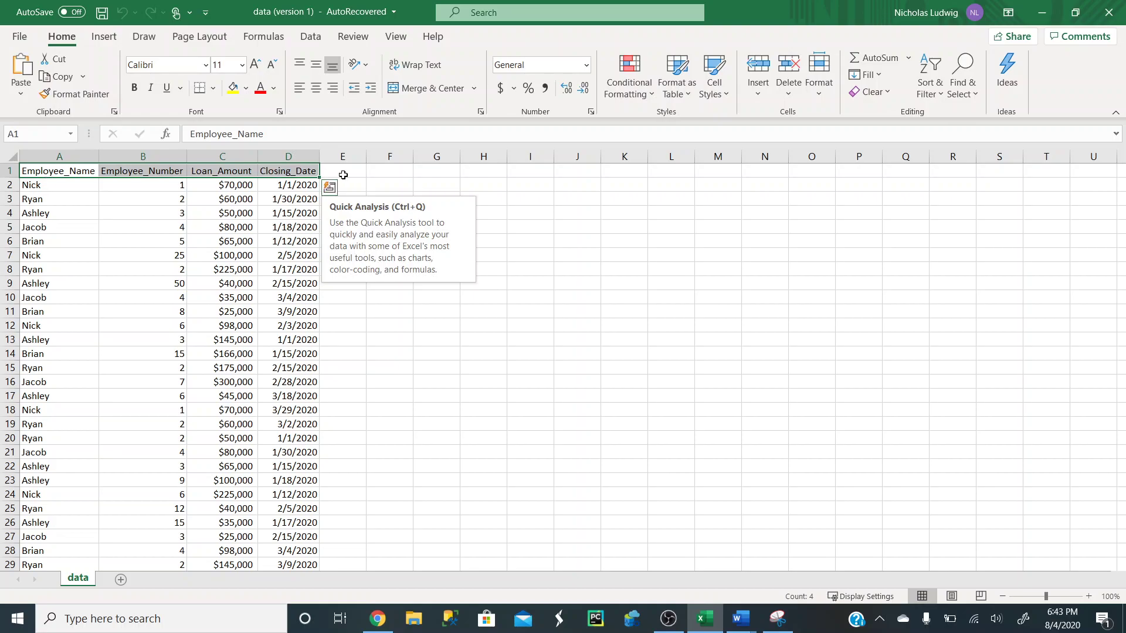
left_click(648, 371)
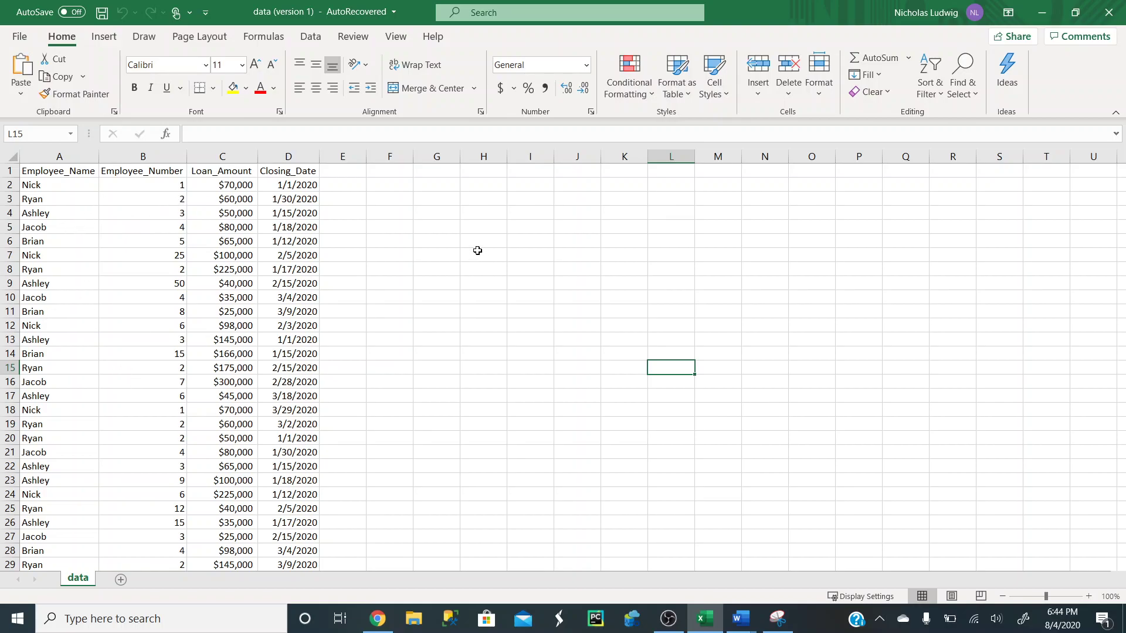
left_click(1050, 11)
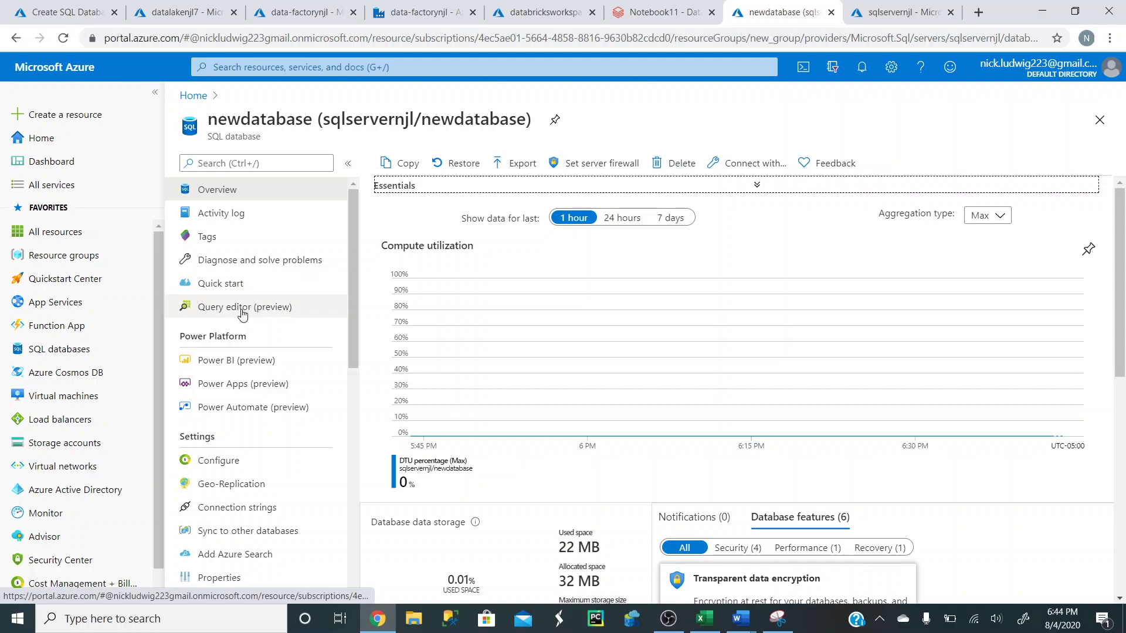
- Log in to newdatabase's Query editor (preview) with the SQL server password
left_click(273, 311)
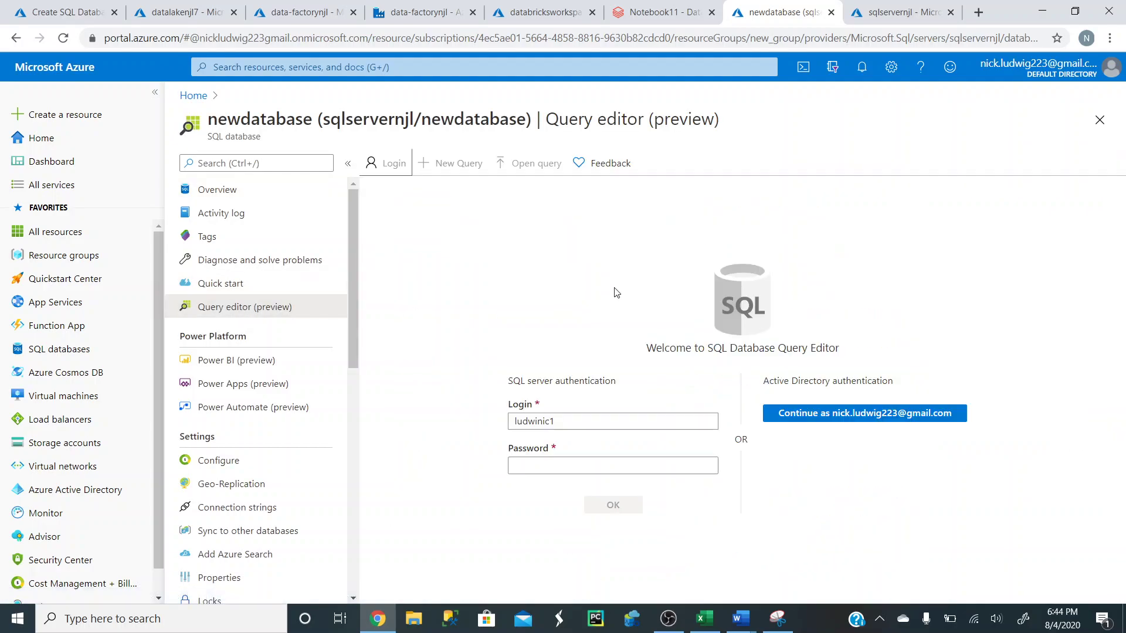
left_click(554, 463)
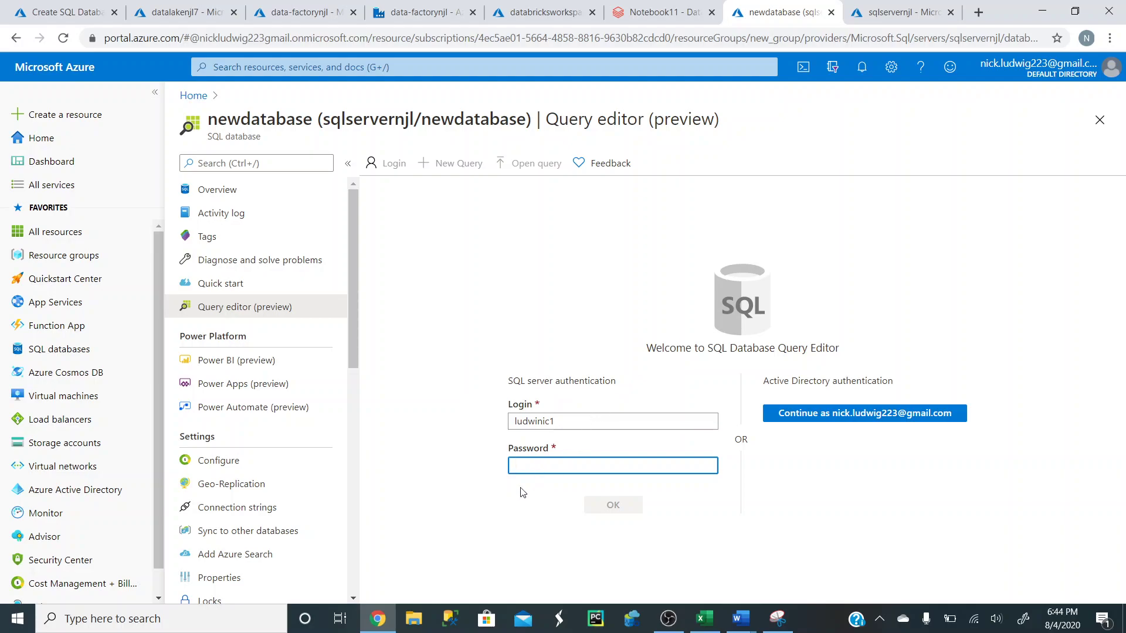
type("•••••••••")
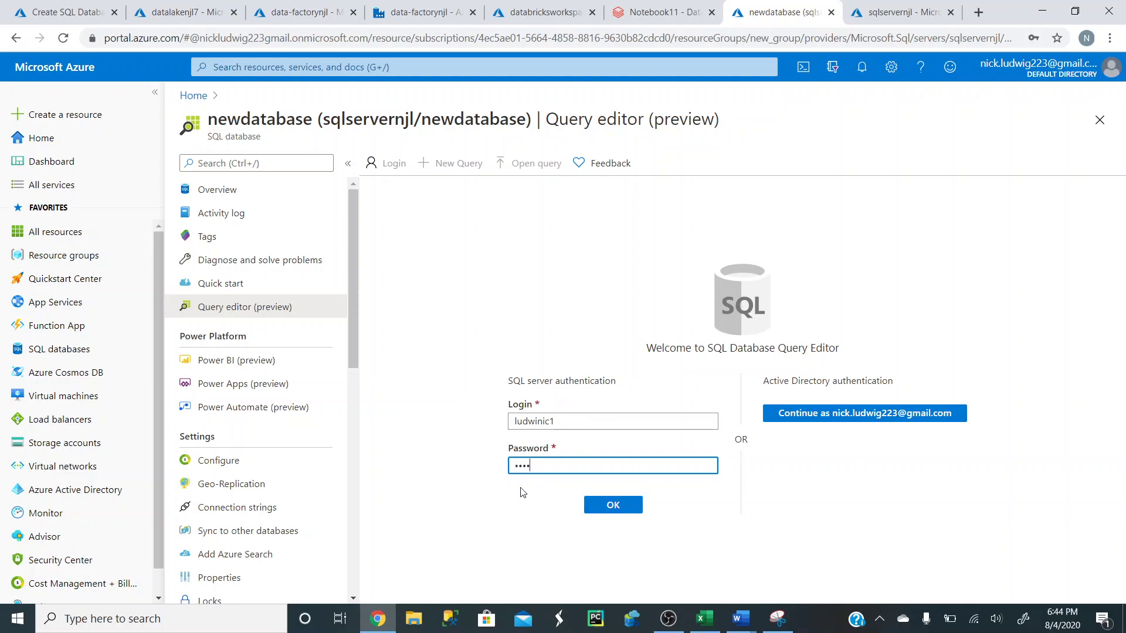
key("Return")
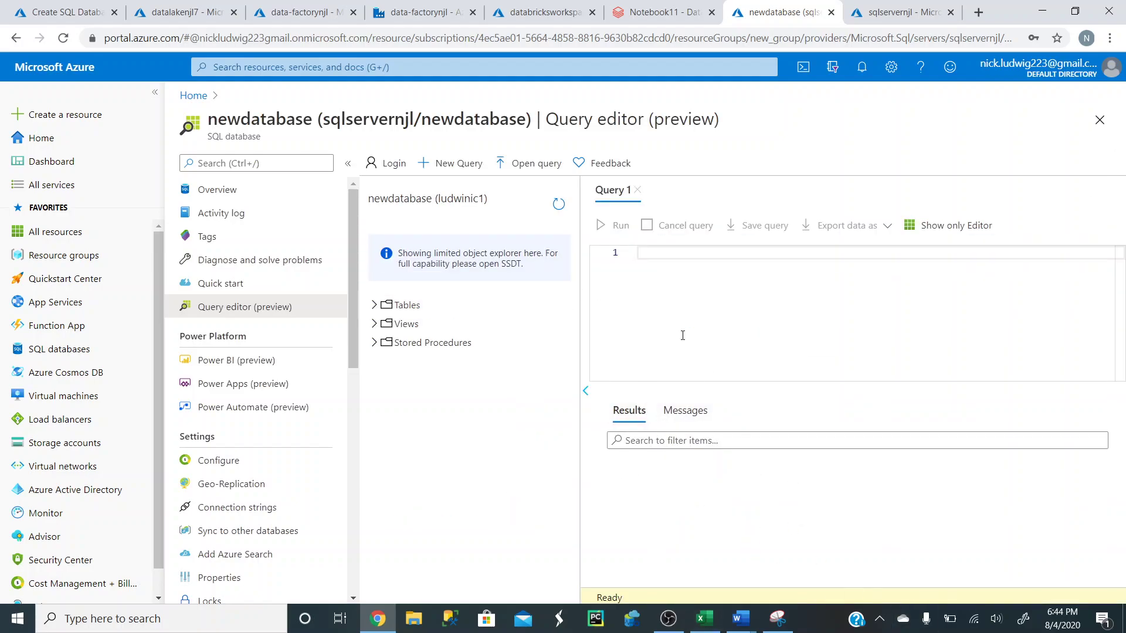
- Copy the six-line CREATE TABLE data3 script from Word and paste it into Query 1
left_click(376, 324)
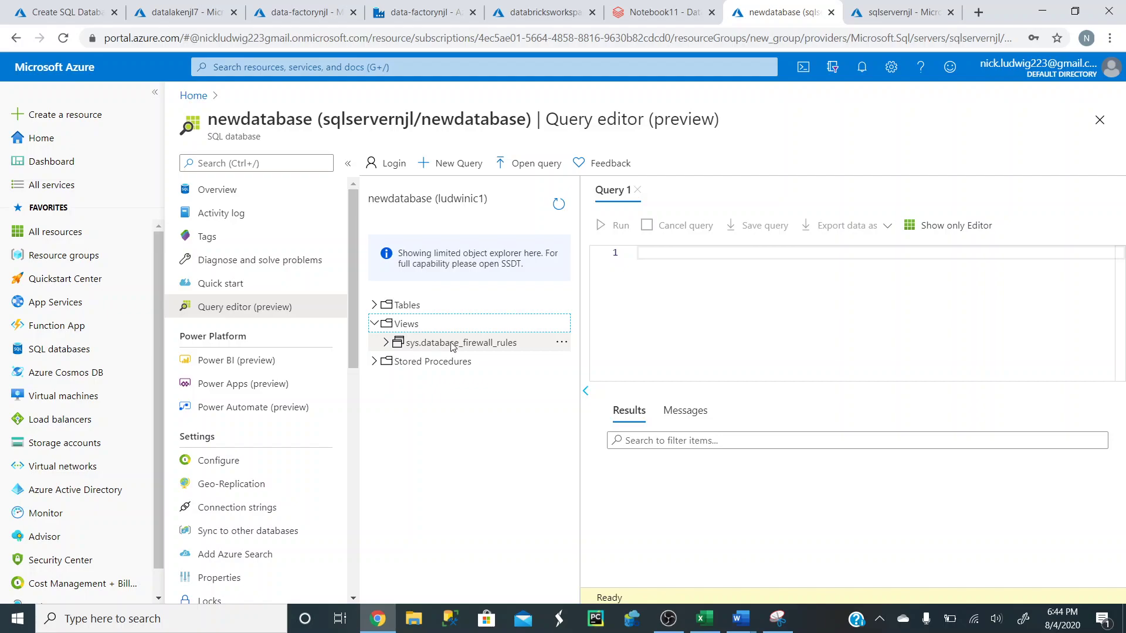
left_click(374, 324)
left_click(376, 343)
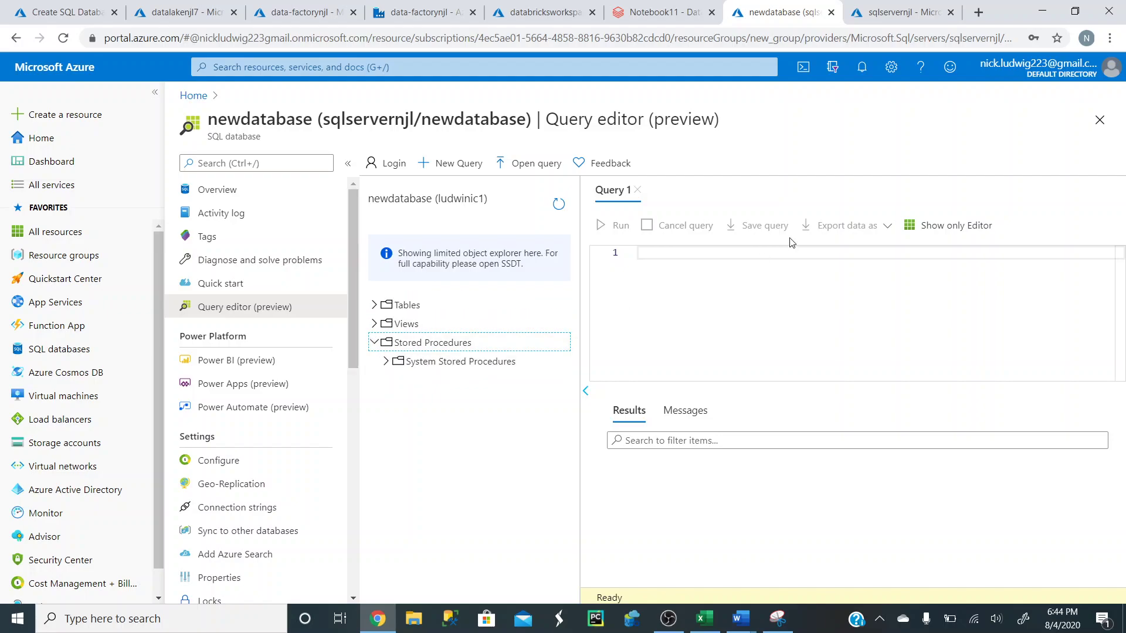
left_click(740, 618)
left_click(662, 557)
left_click(371, 366)
left_click_drag(371, 366, 302, 247)
key("ctrl+c")
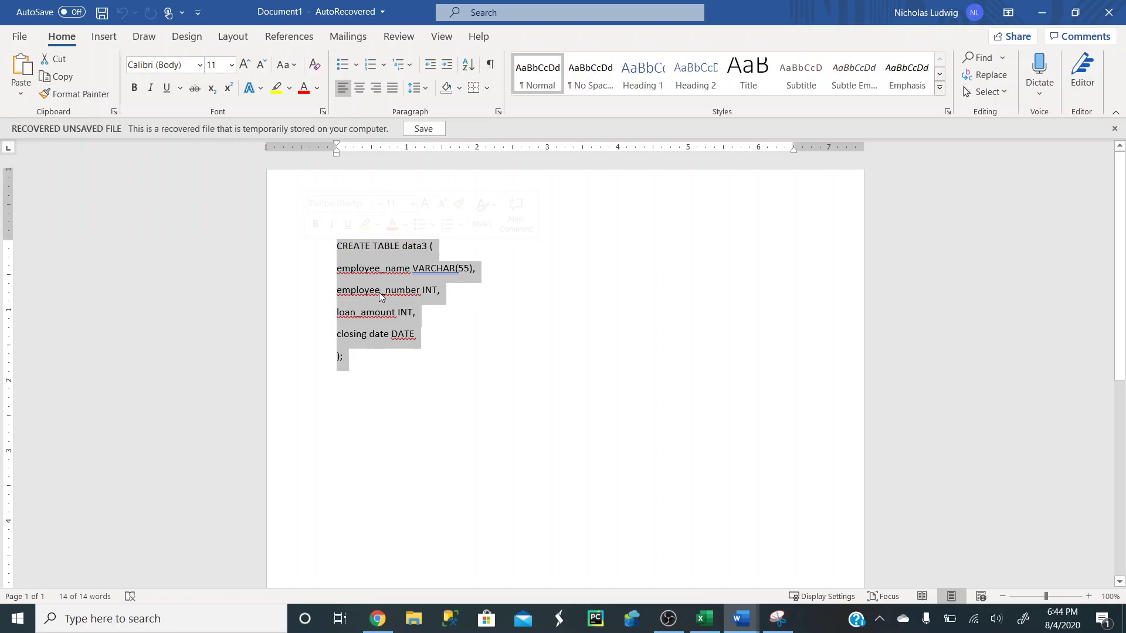
left_click(1041, 12)
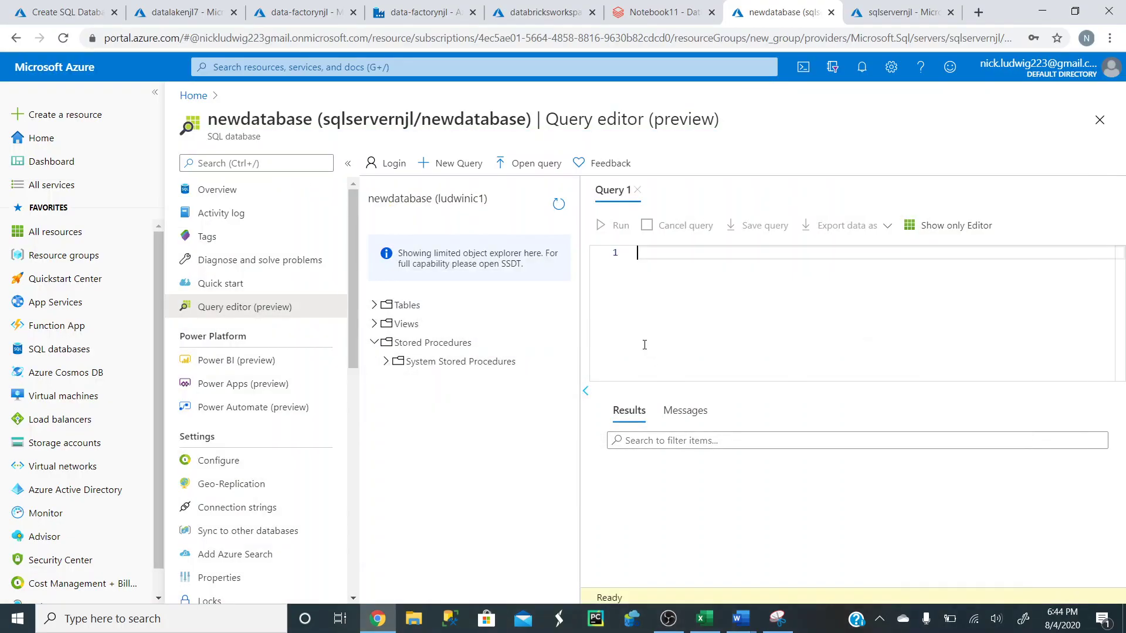
key("ctrl+v")
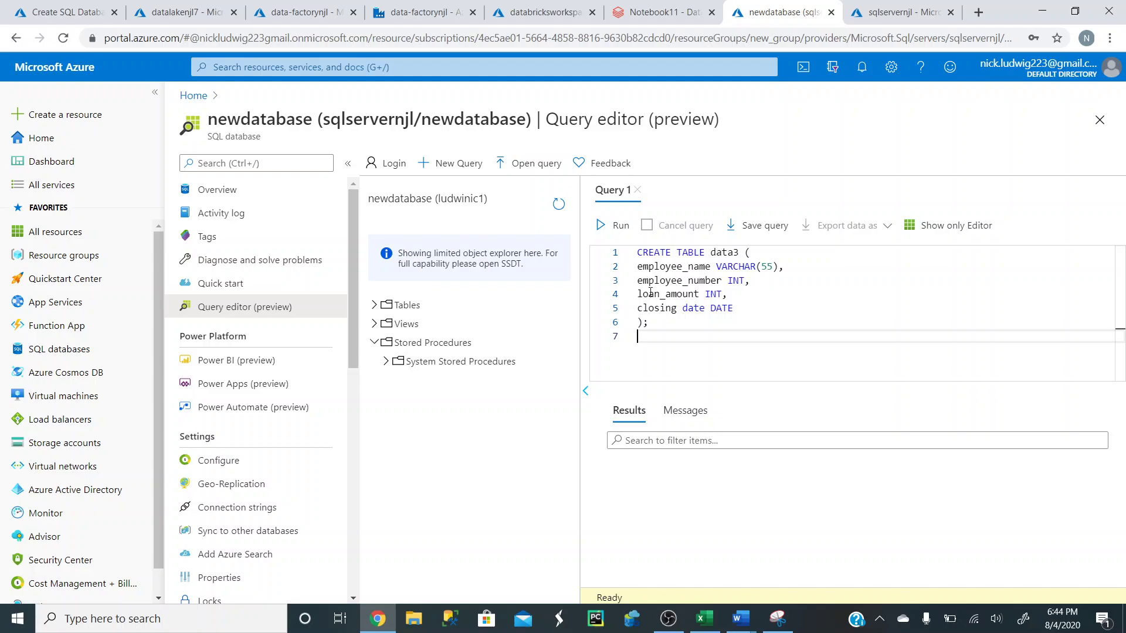
- Check the Employee_Name and Employee_Number values in Excel's row 2
left_click(704, 618)
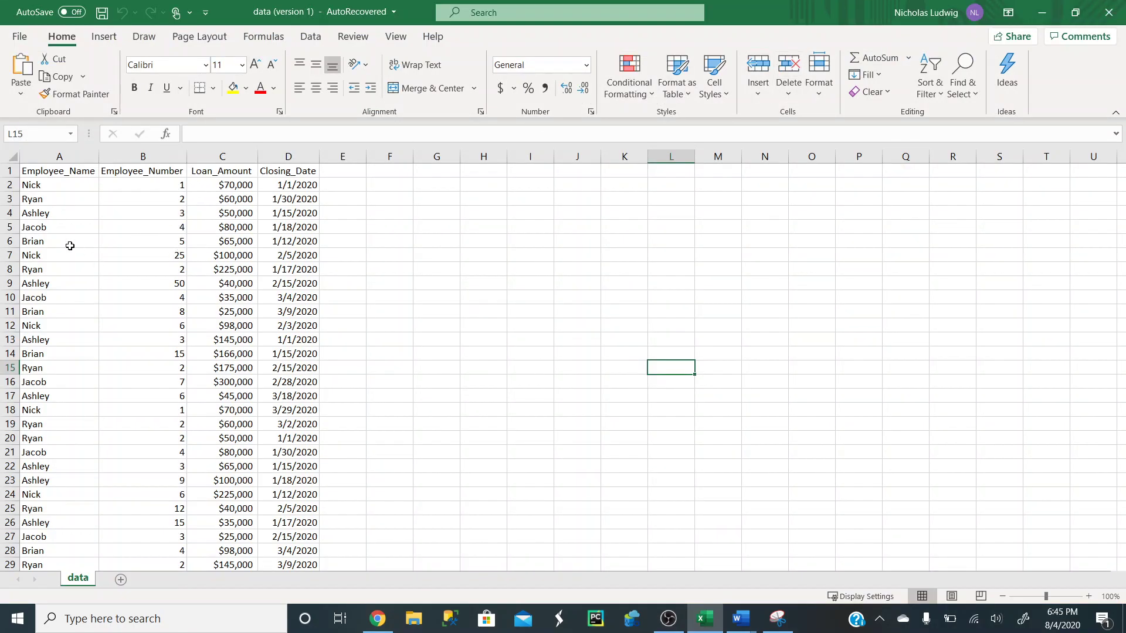
left_click(37, 184)
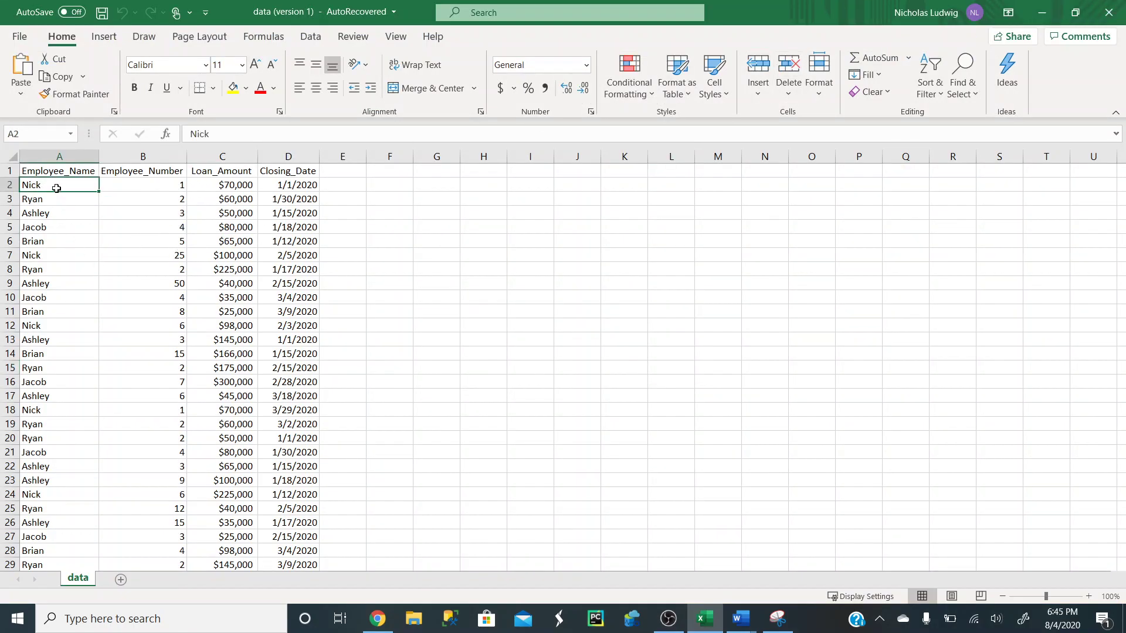
left_click(146, 186)
left_click(1041, 12)
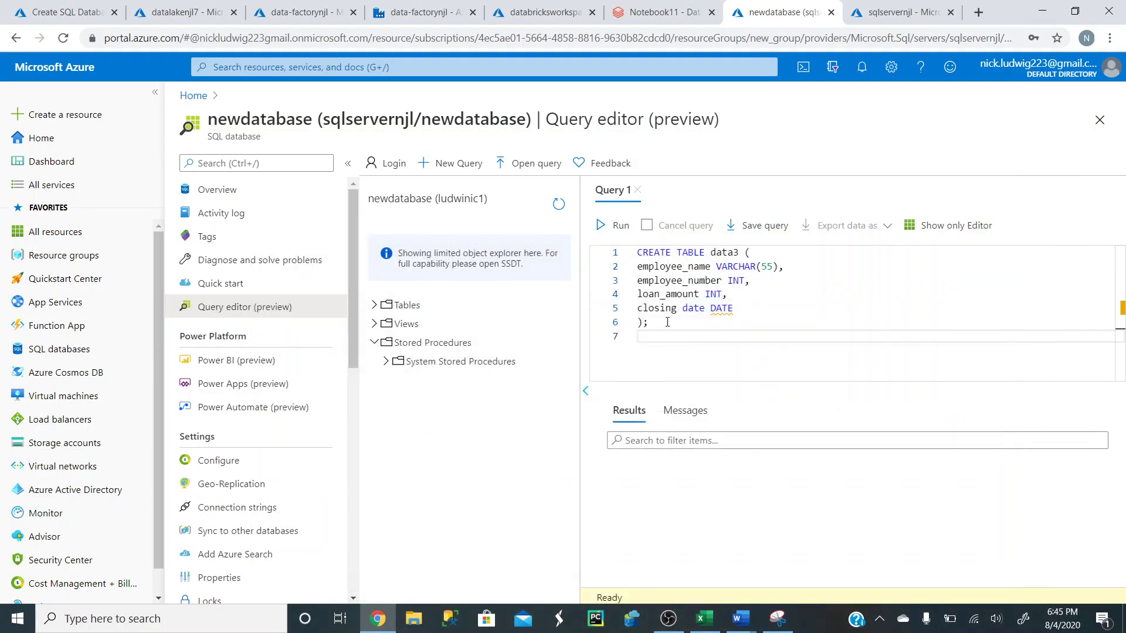
- Run the CREATE TABLE data3 script after fixing the closing date column name on line 5
left_click(615, 225)
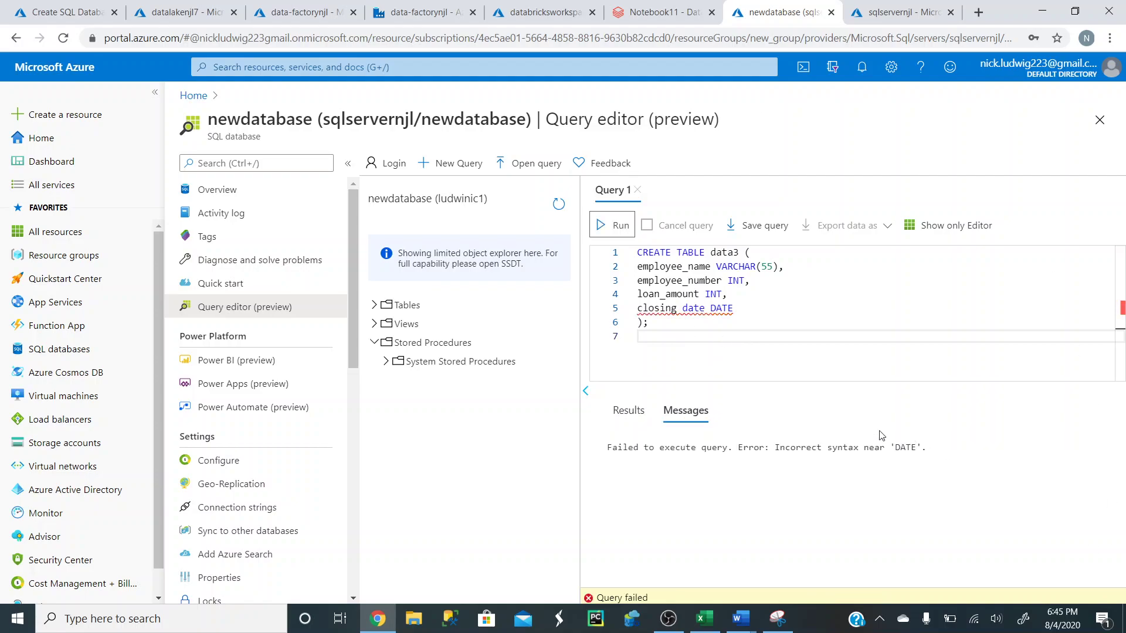
left_click(705, 308)
key("BackSpace")
key("BackSpace")
key("BackSpace")
key("BackSpace")
key("BackSpace")
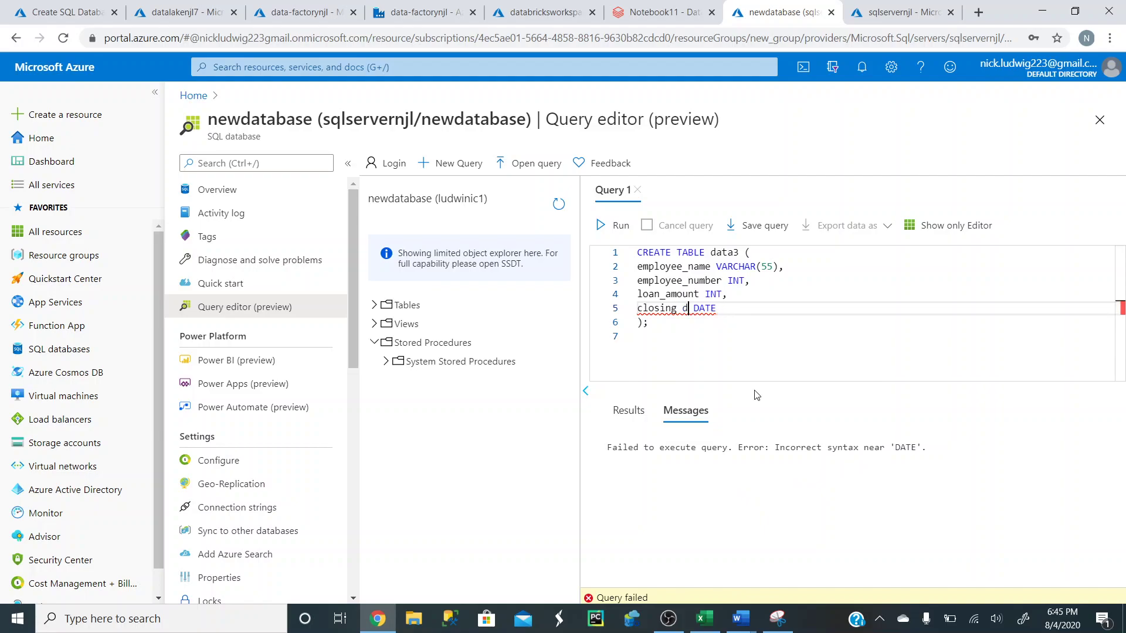
type("_date")
left_click(612, 226)
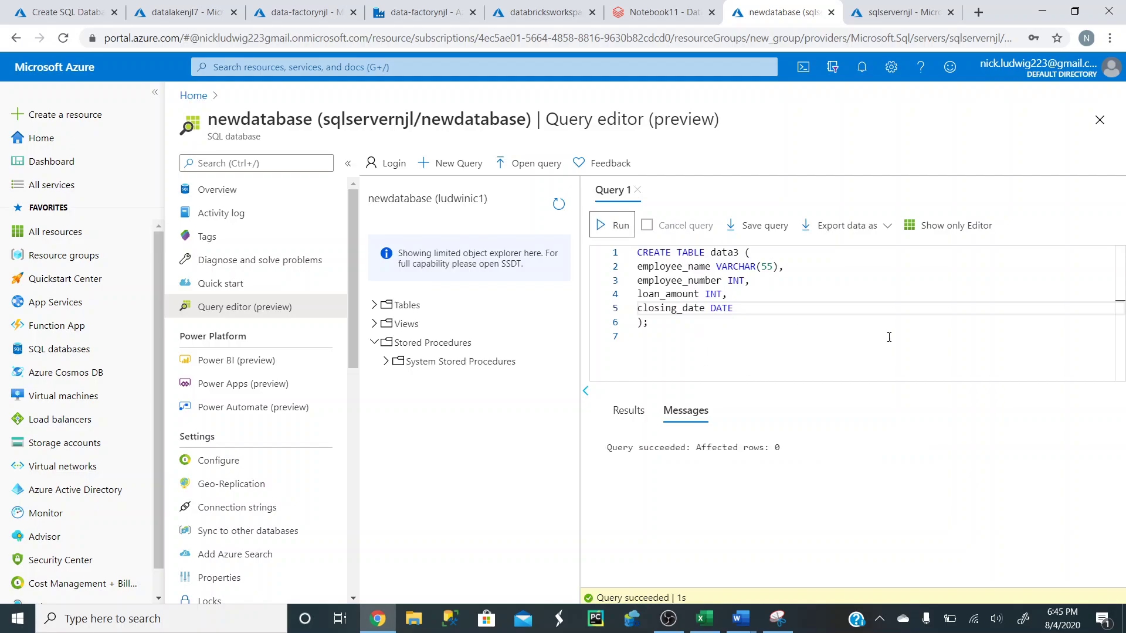
left_click(625, 414)
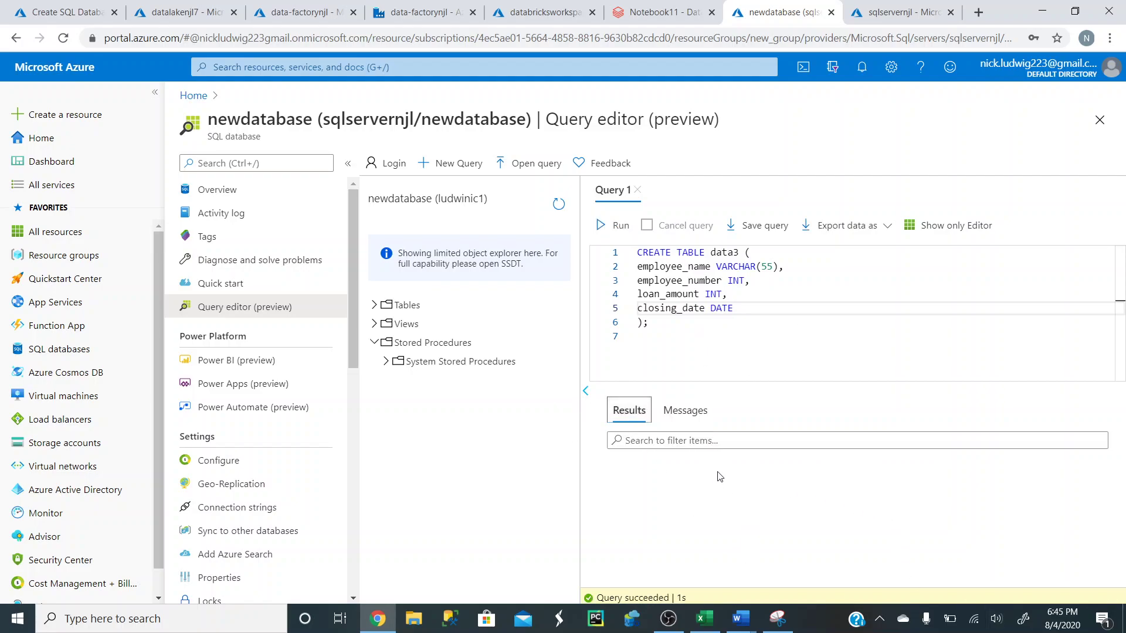
- Replace the script with SELECT * FROM data3, run it, and view the empty result
left_click_drag(657, 327, 634, 257)
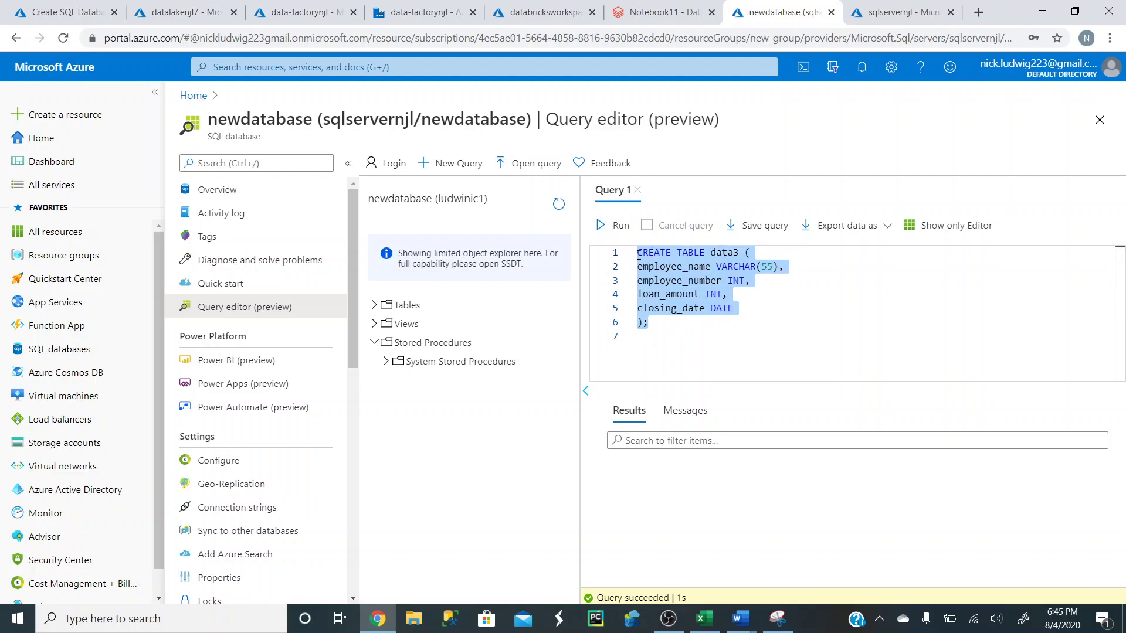
type("SELECT * FROM data")
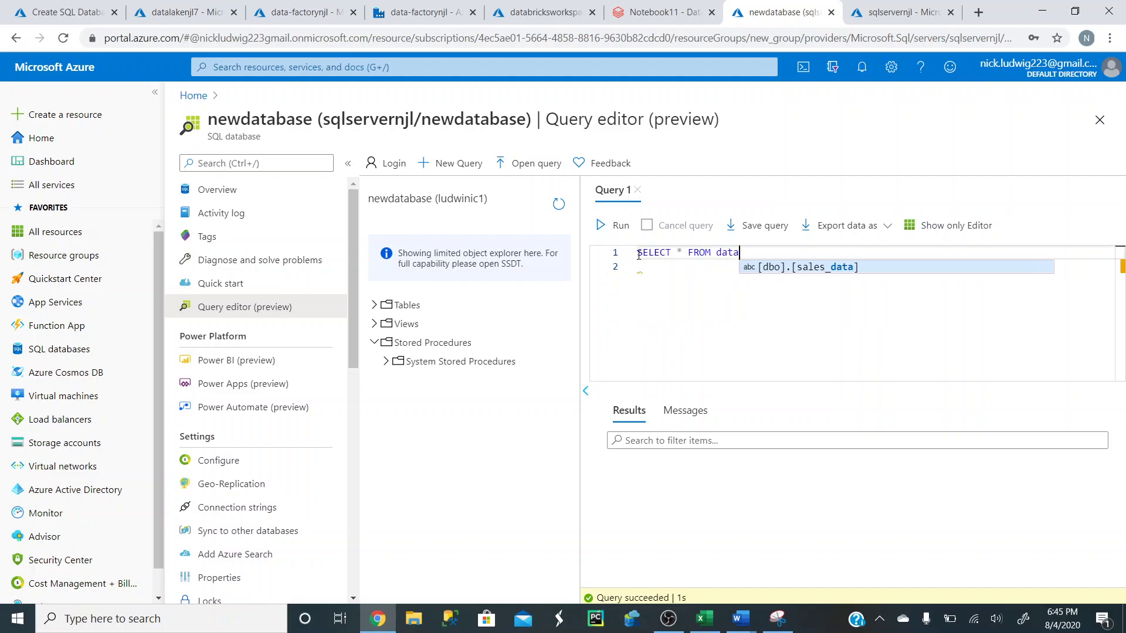
type("3")
left_click(613, 225)
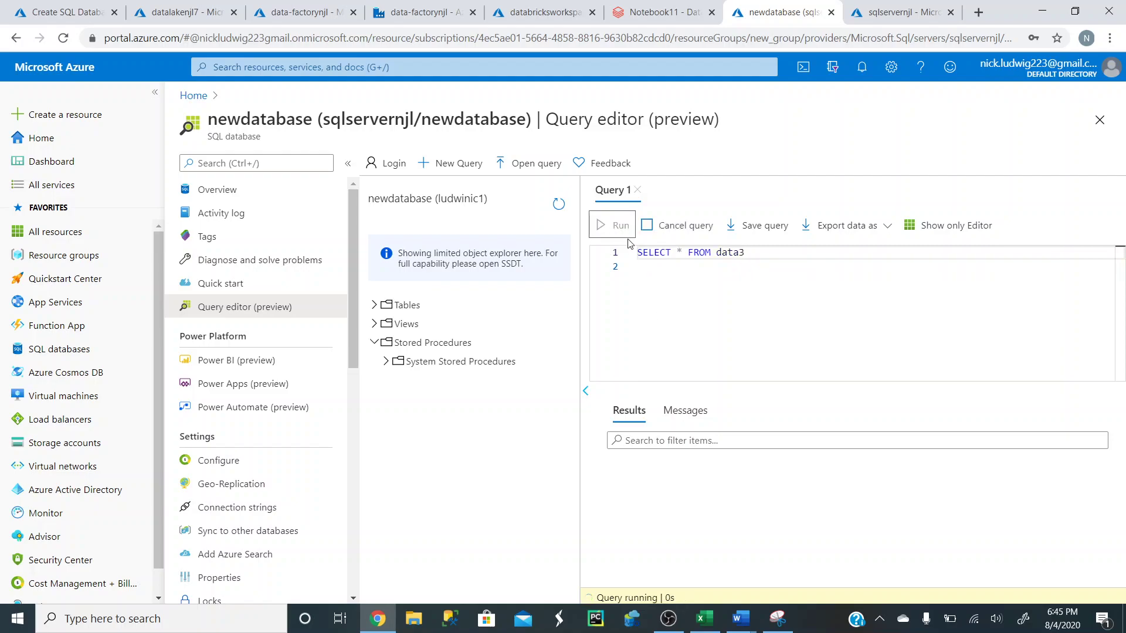
left_click(633, 418)
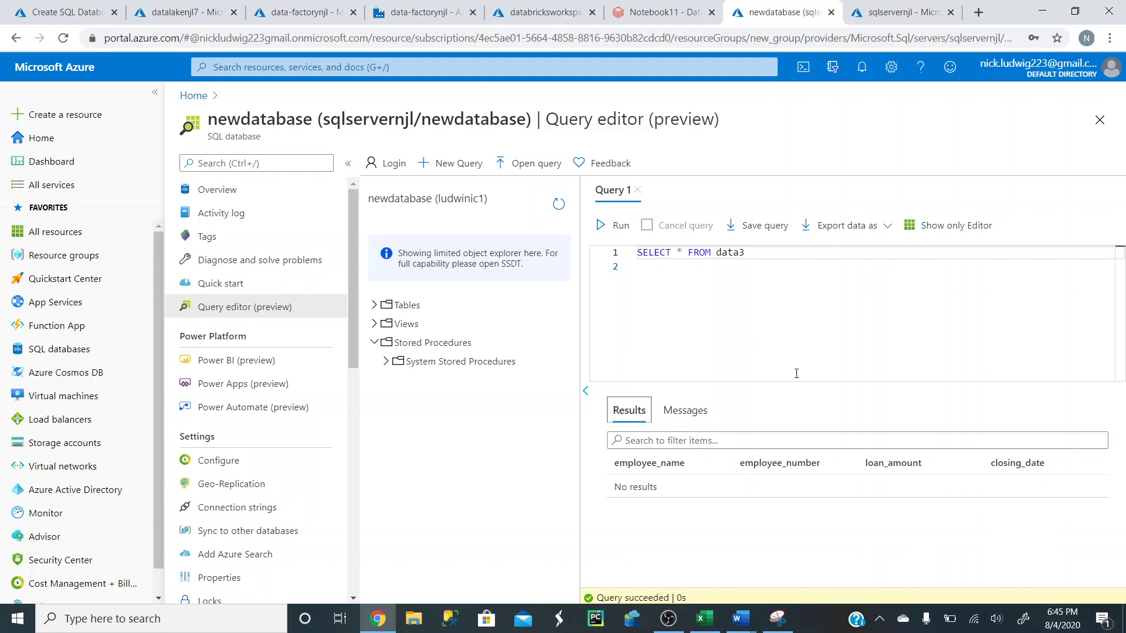
- From the Data Factory linked services page, start a new Azure SQL Database linked service
left_click(417, 22)
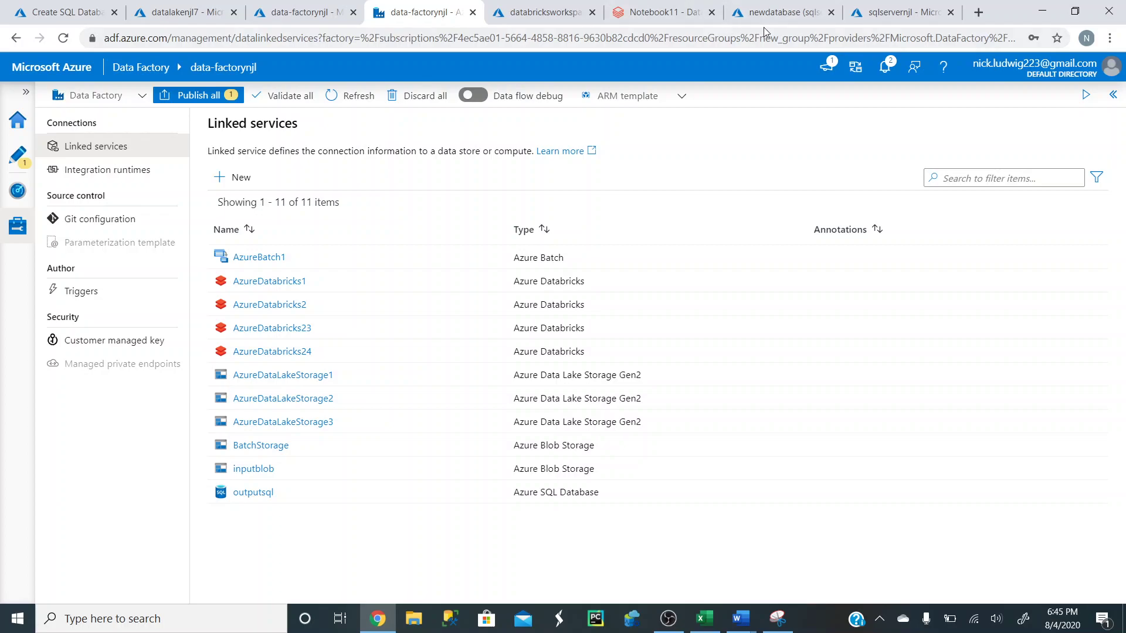
left_click(243, 177)
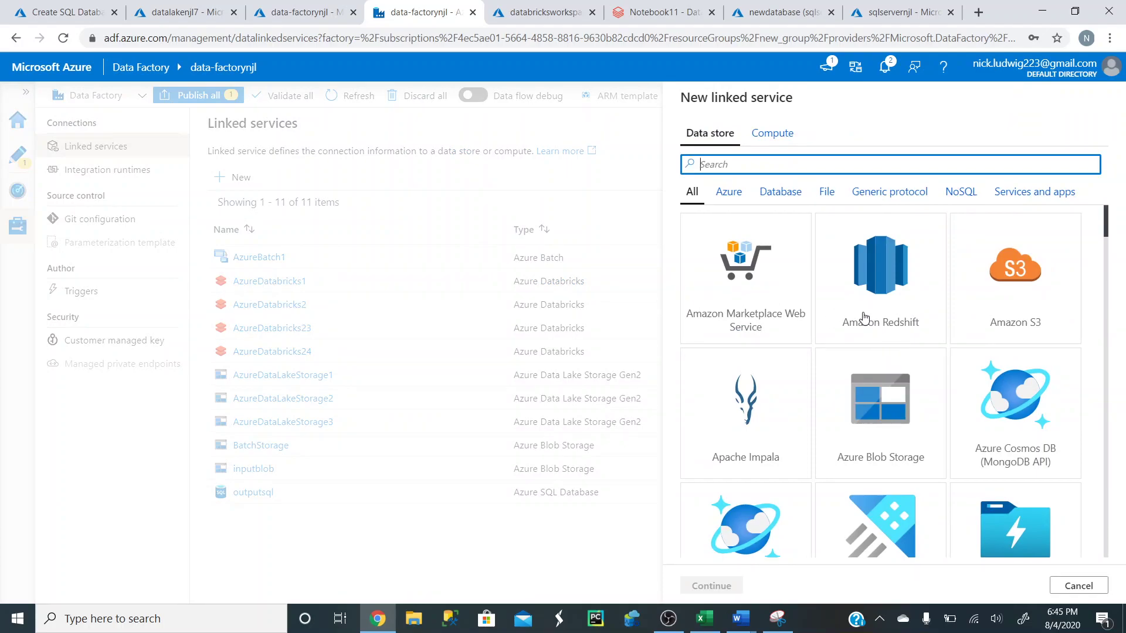
scroll(863, 318, "down", 8)
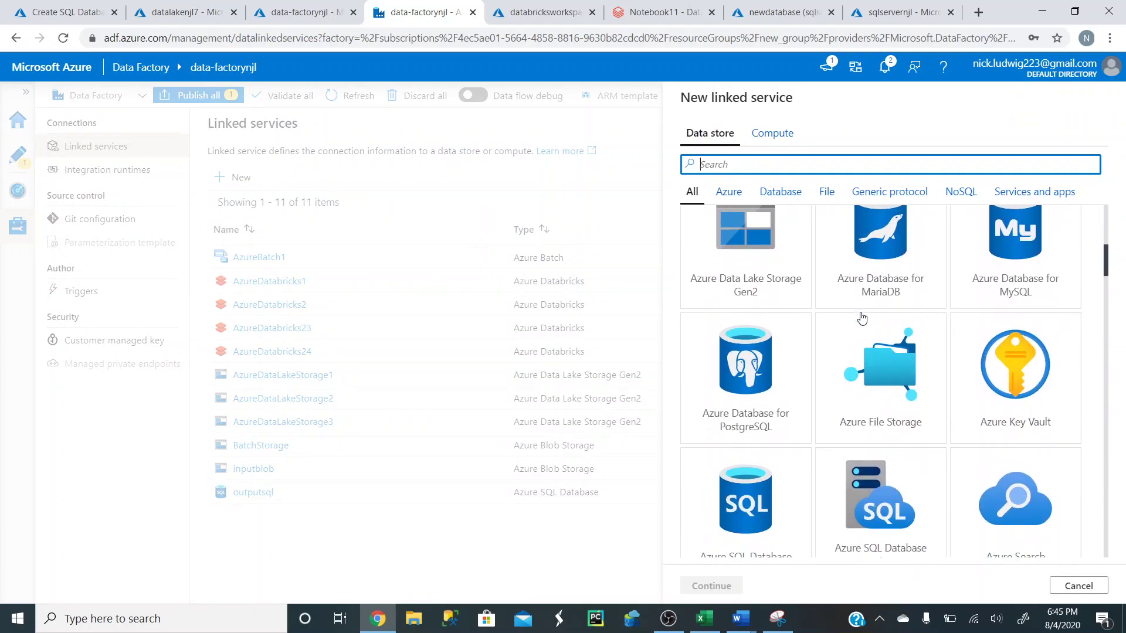
scroll(862, 317, "down", 1)
left_click(758, 446)
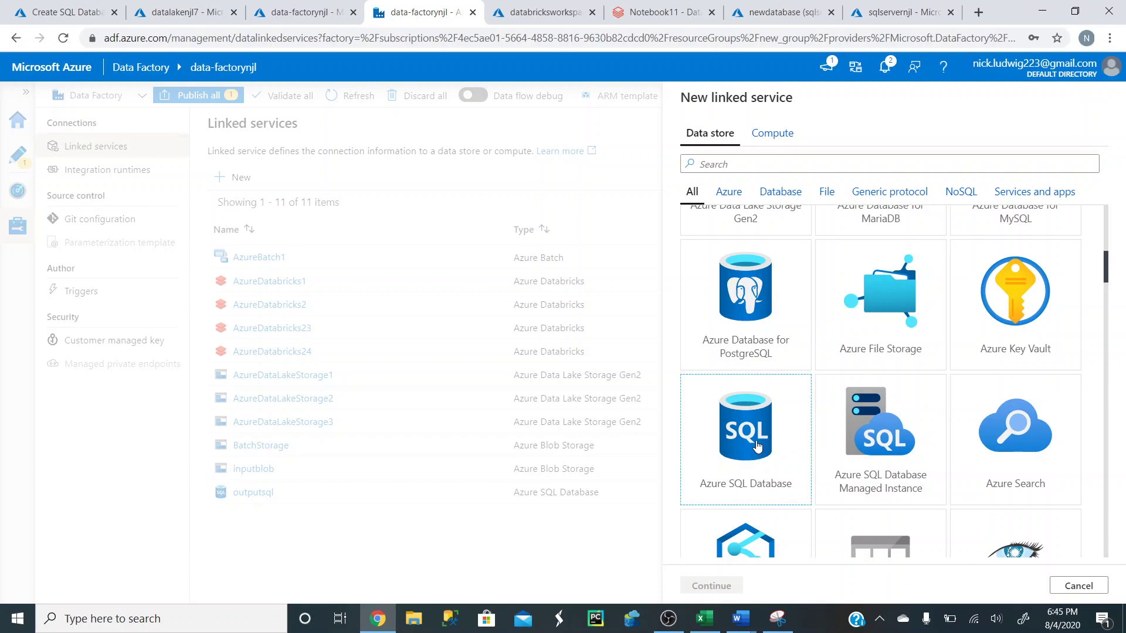
left_click(712, 586)
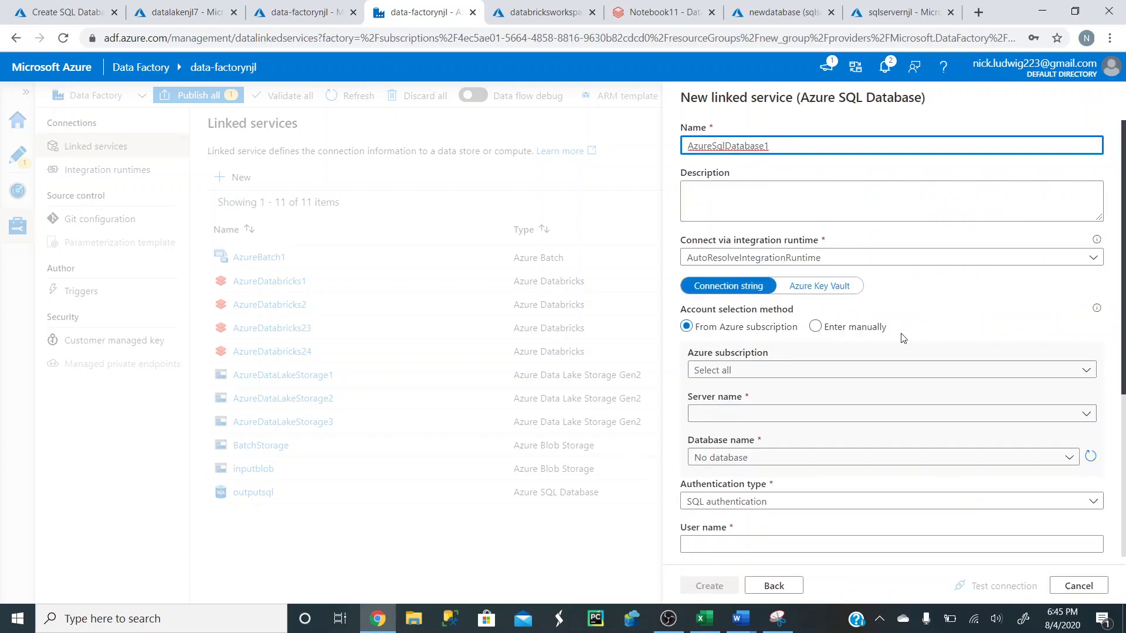
- Point the linked service at server sqlservernjl and database newdatabase with SQL authentication
scroll(797, 352, "down", 2)
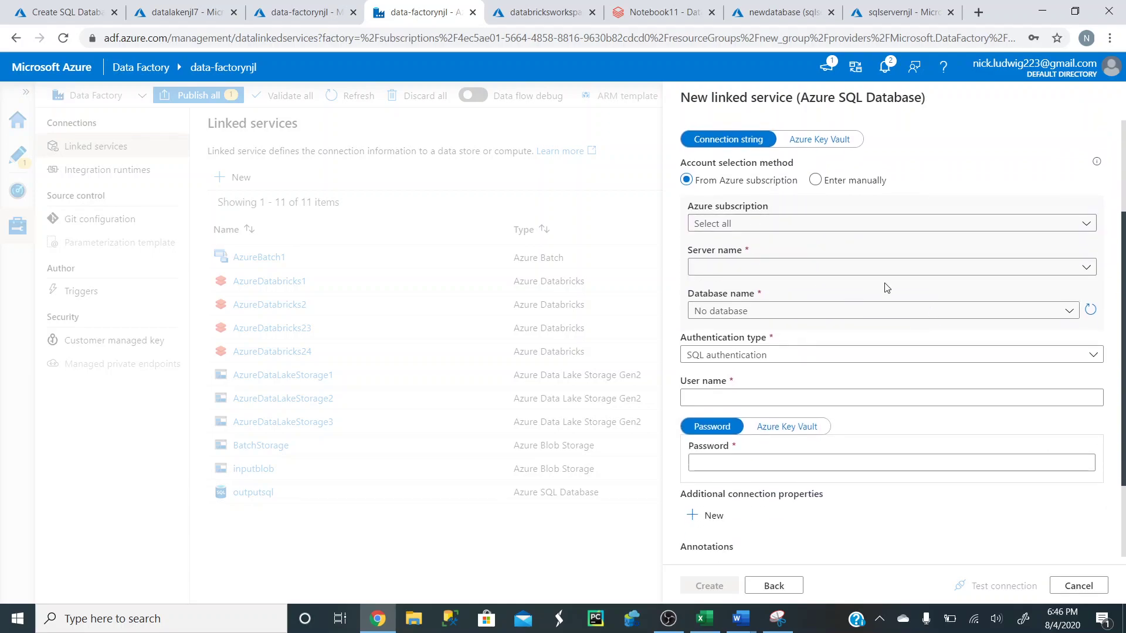
left_click(848, 267)
left_click(809, 287)
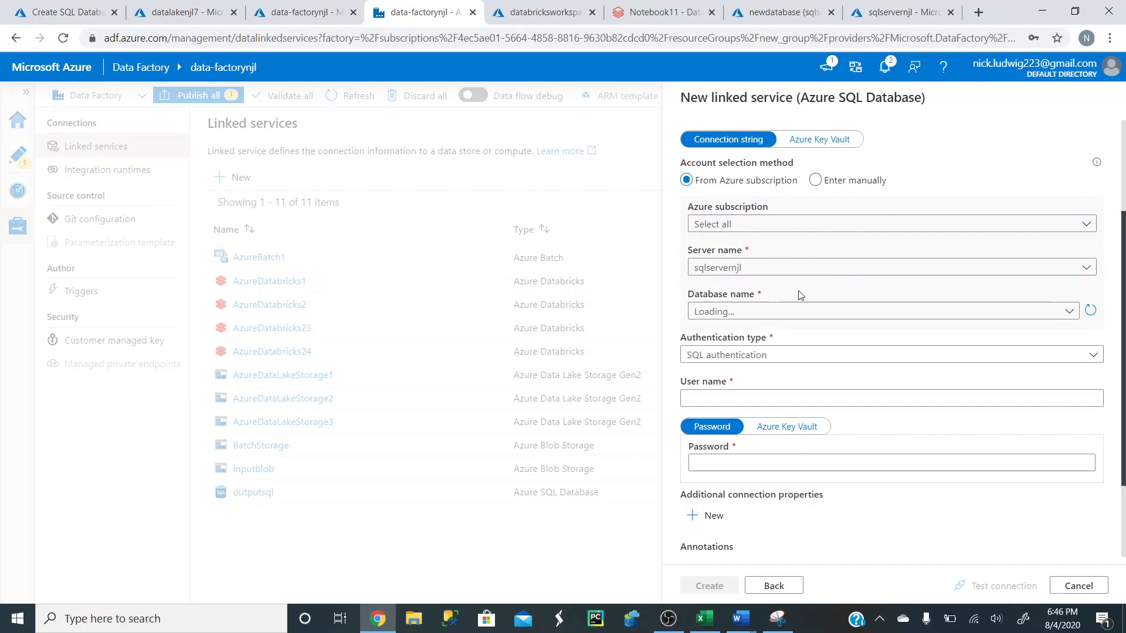
left_click(793, 312)
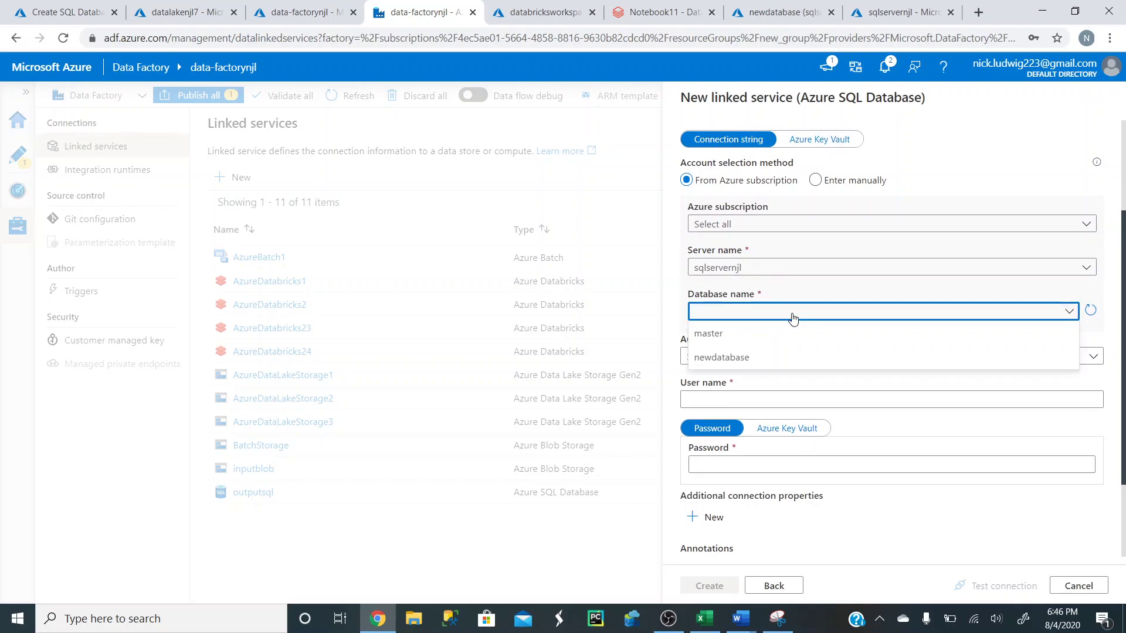
left_click(754, 360)
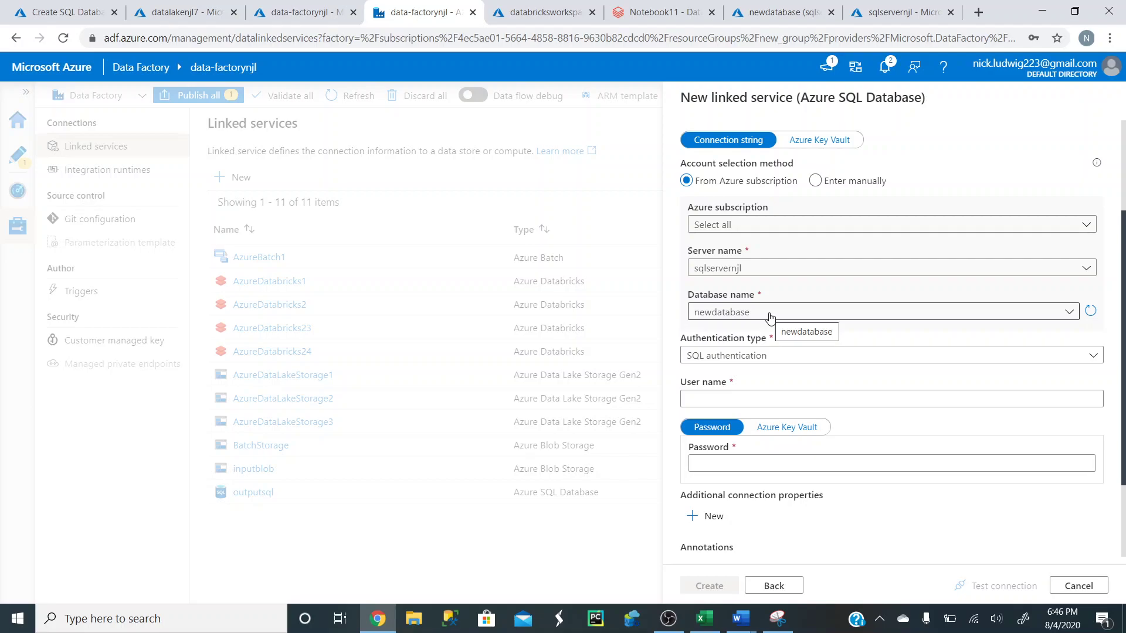
left_click(797, 356)
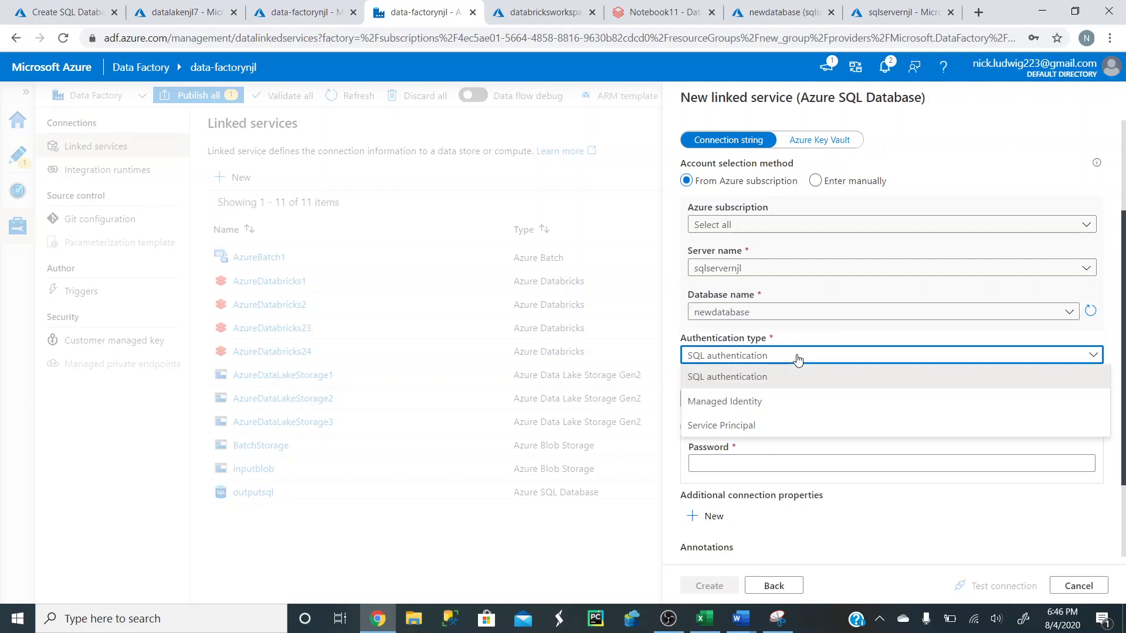
left_click(798, 358)
- Enter the SQL user name and password, test the connection, and create AzureSqlDatabase1
left_click(836, 399)
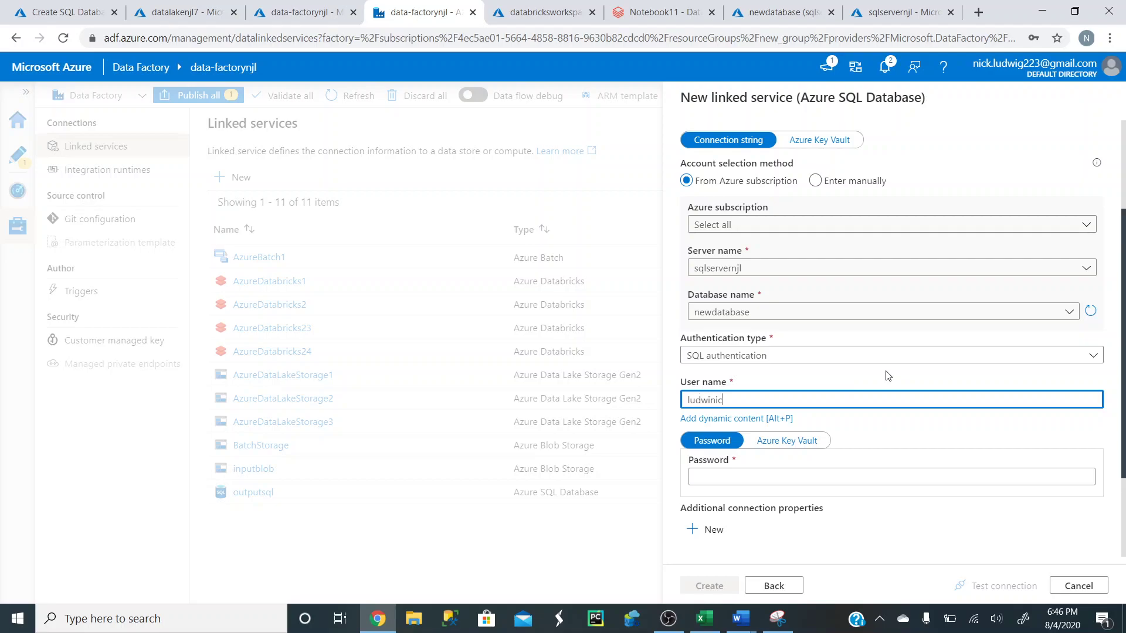
left_click(779, 477)
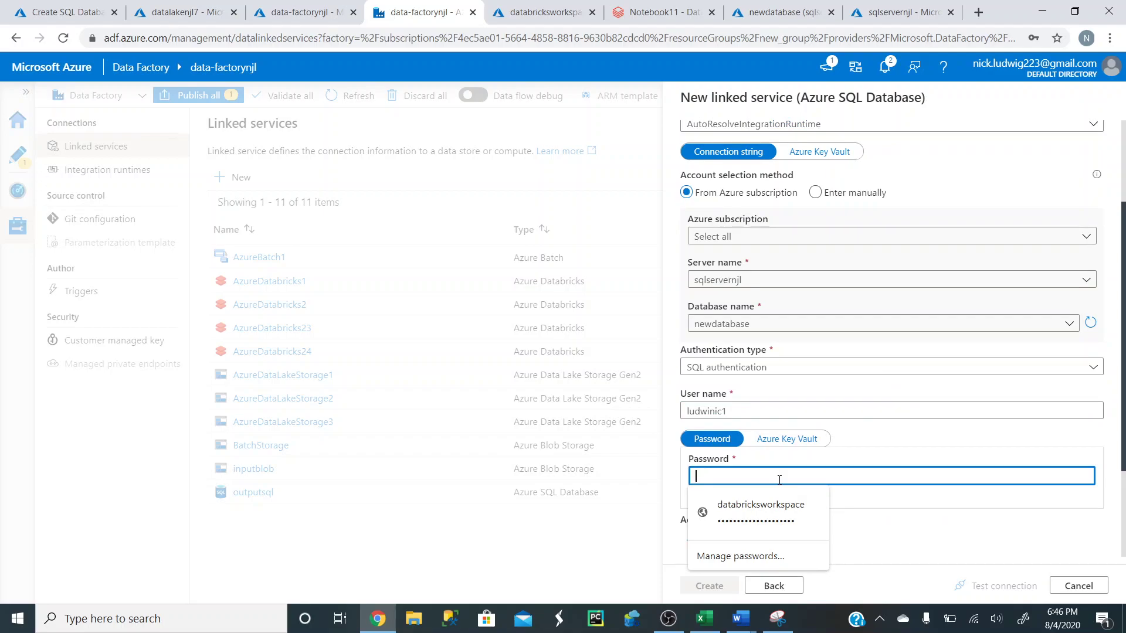
type("•••")
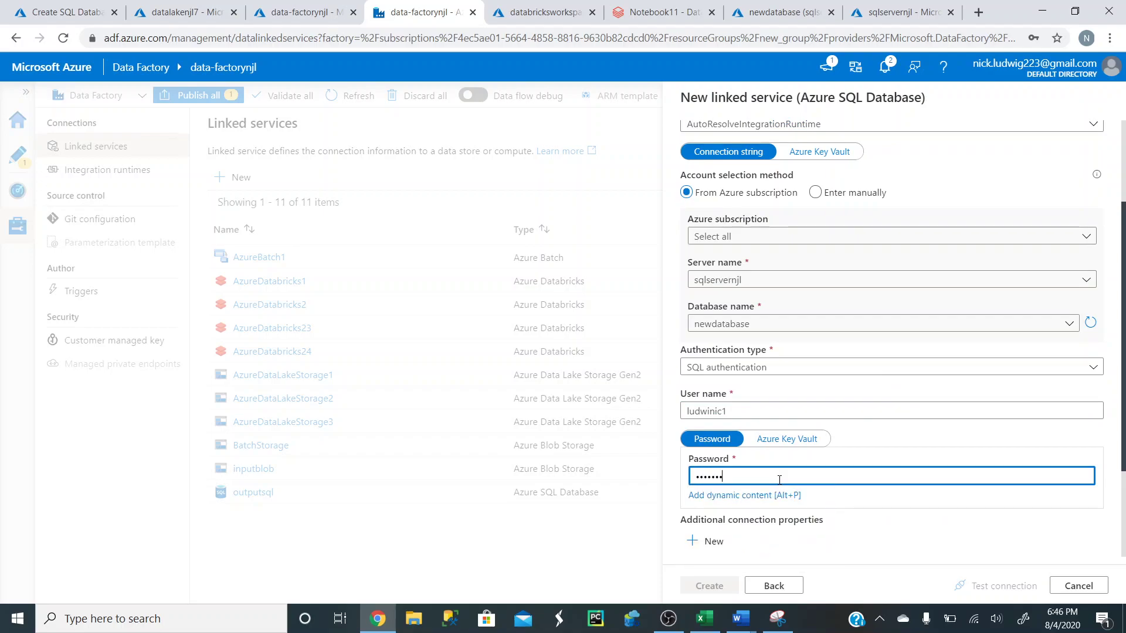
scroll(906, 437, "down", 3)
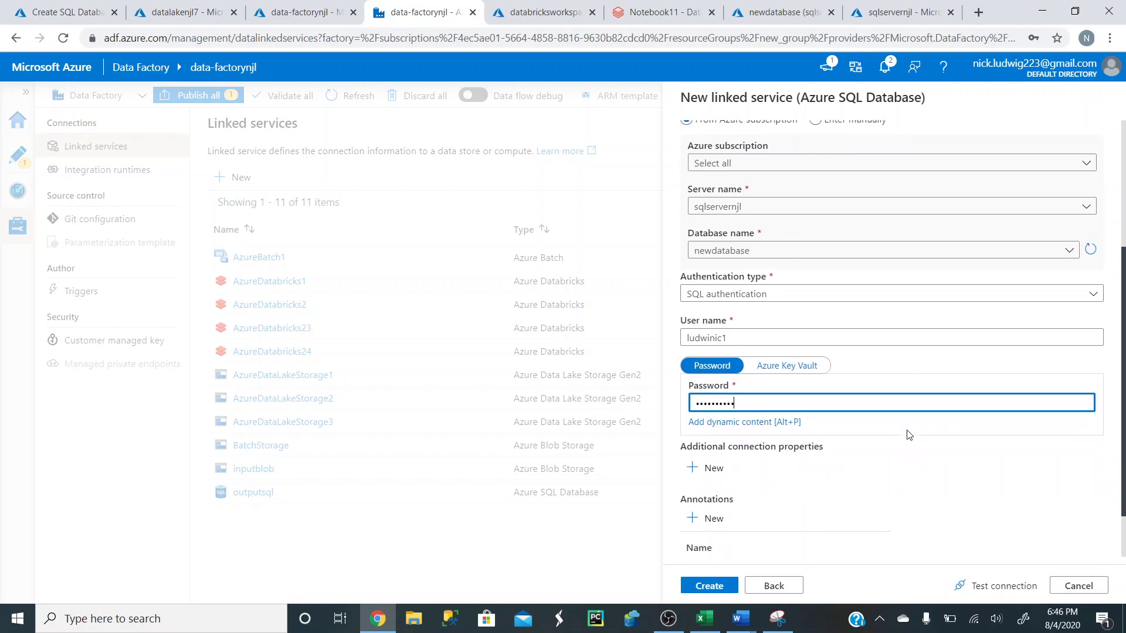
left_click(995, 586)
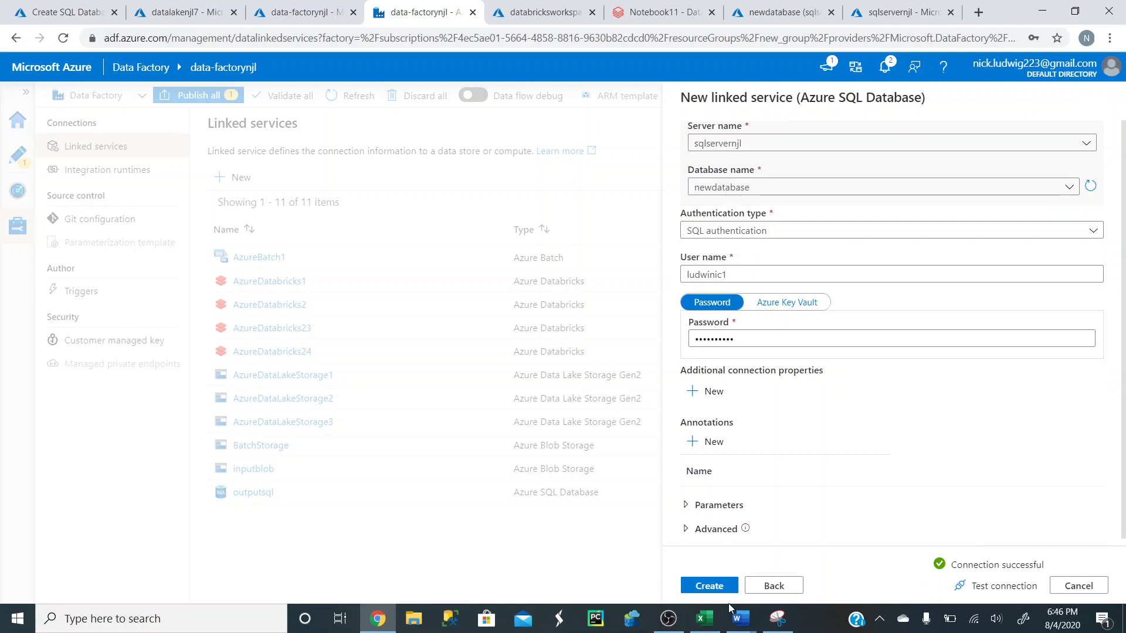
left_click(714, 585)
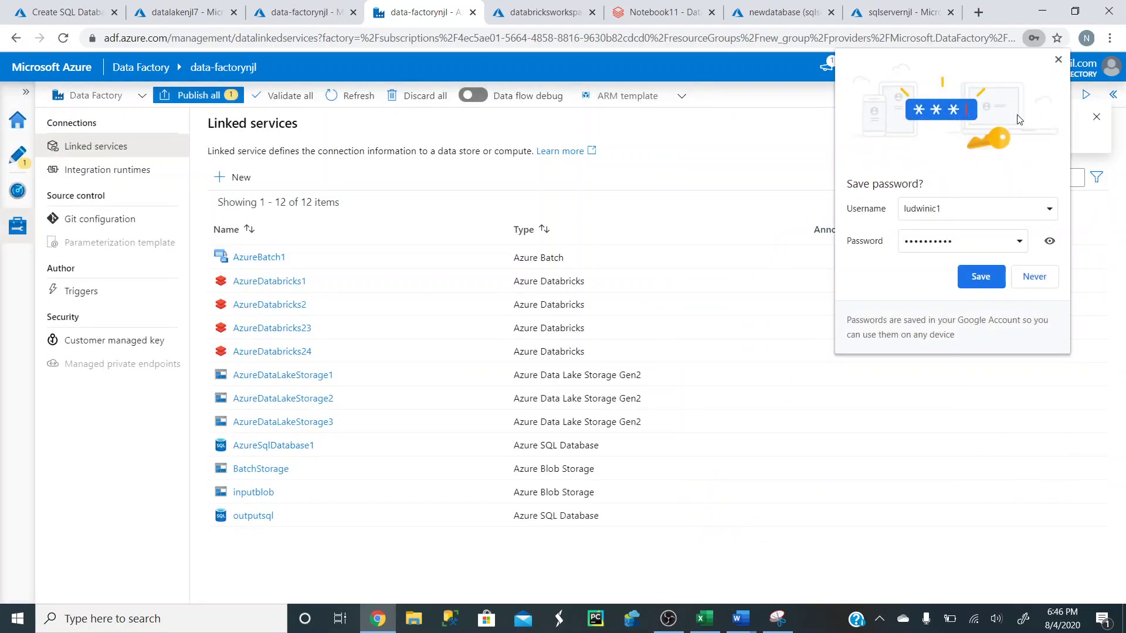
- Dismiss the save-password prompt, review AzureSqlDatabase1 without changes, and select the Databricks1 activity
left_click(1058, 61)
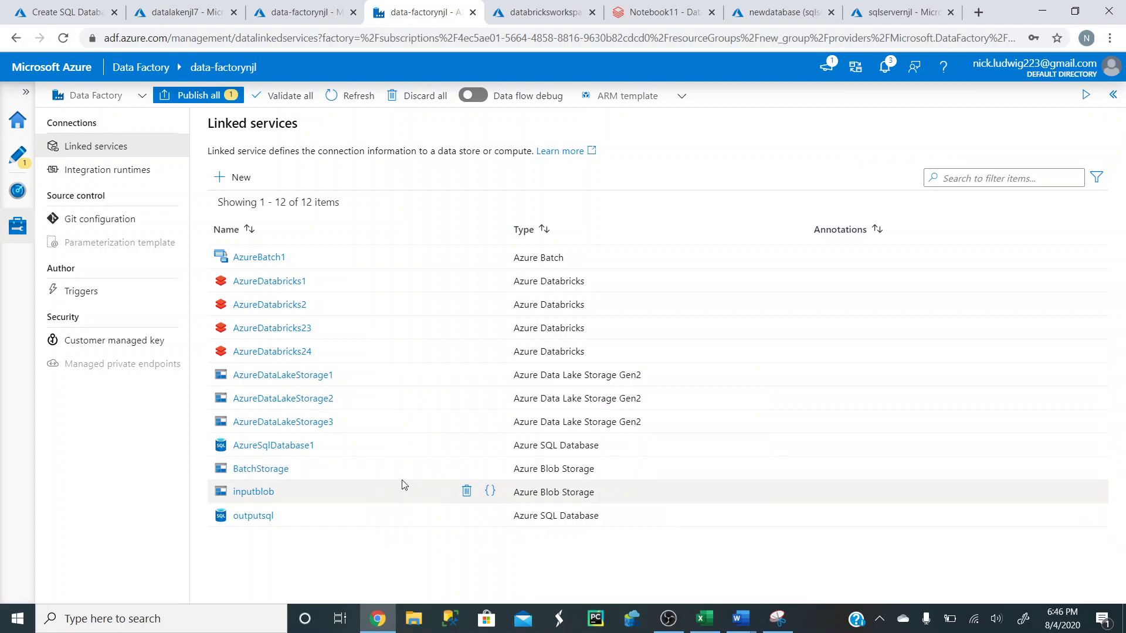
left_click(304, 446)
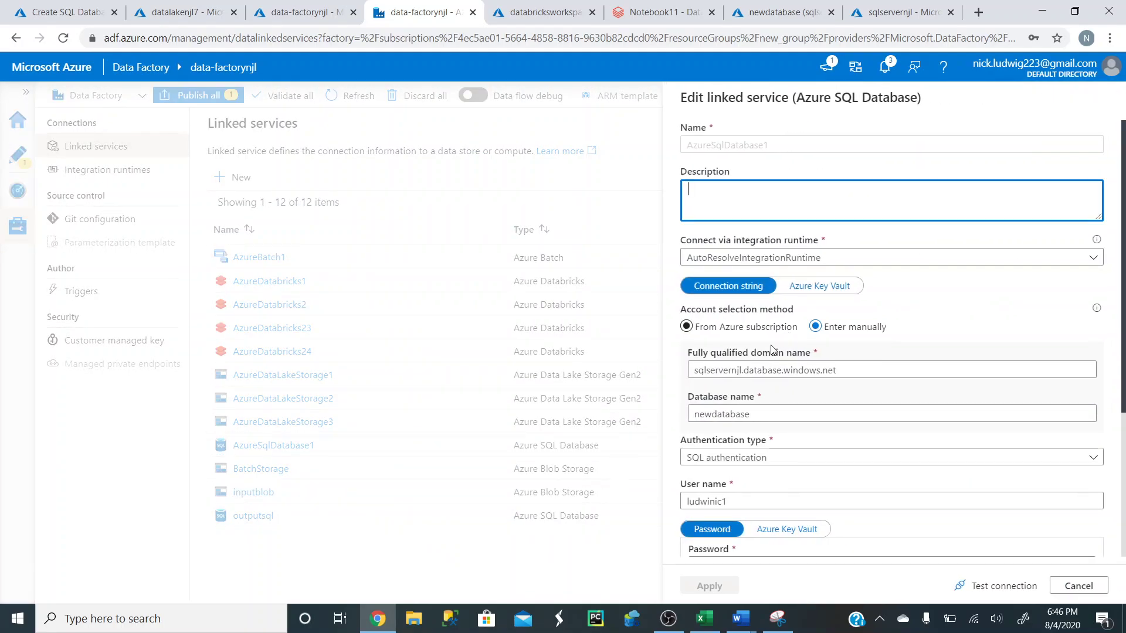
left_click(1078, 585)
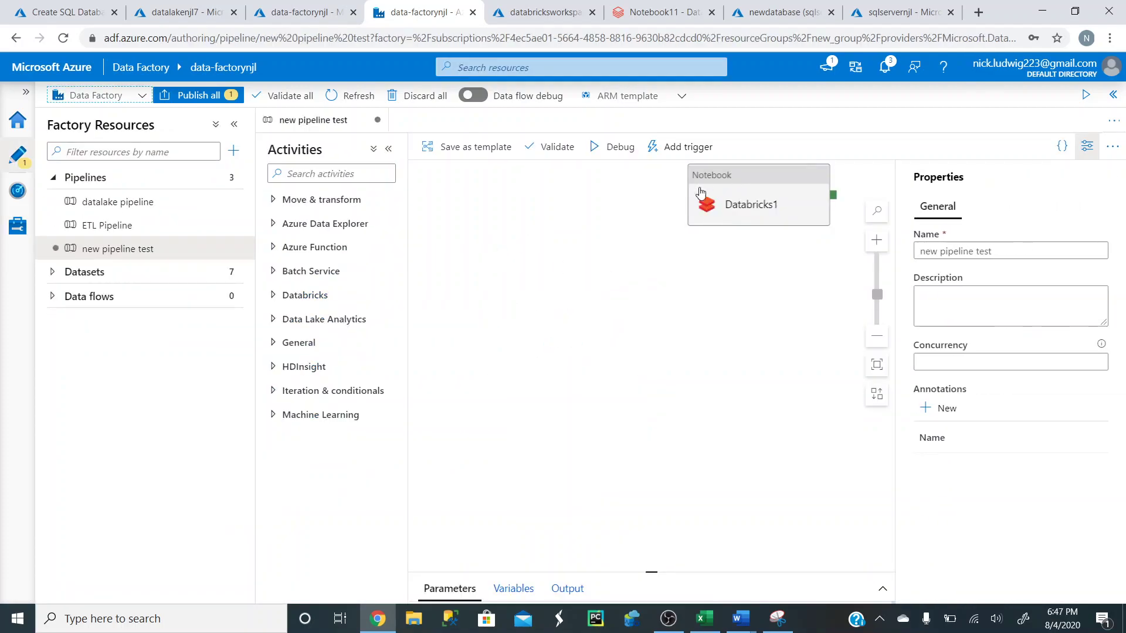
left_click(719, 188)
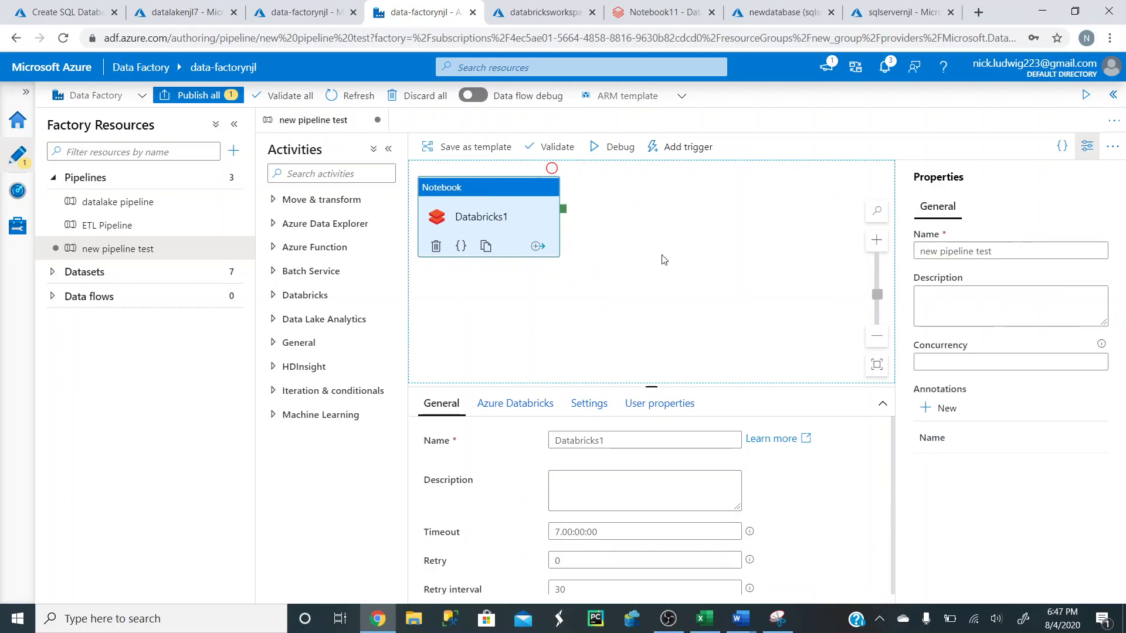